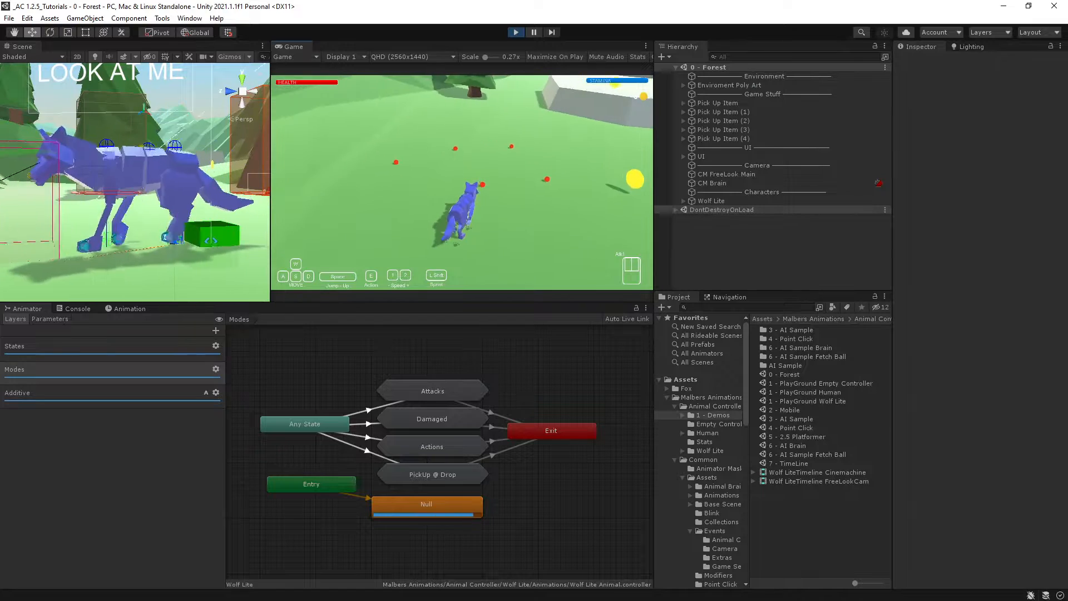
Play-test the Forest scene by having the wolf pick up a red ball, carry it around and drop it, ending play mode
key(d)
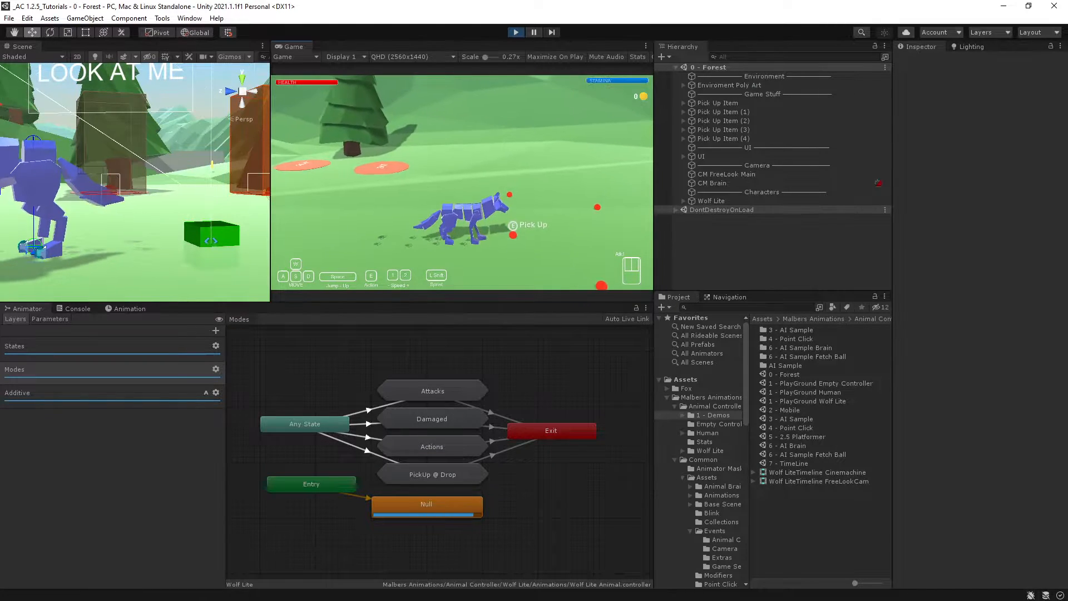
key(e)
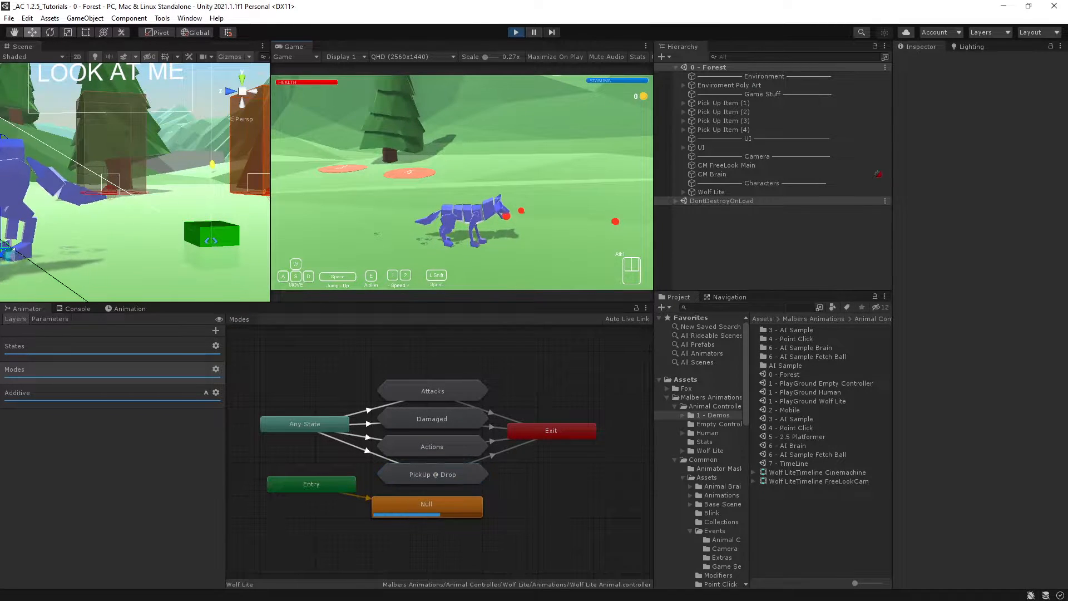
key(a)
key(shift)
key(d)
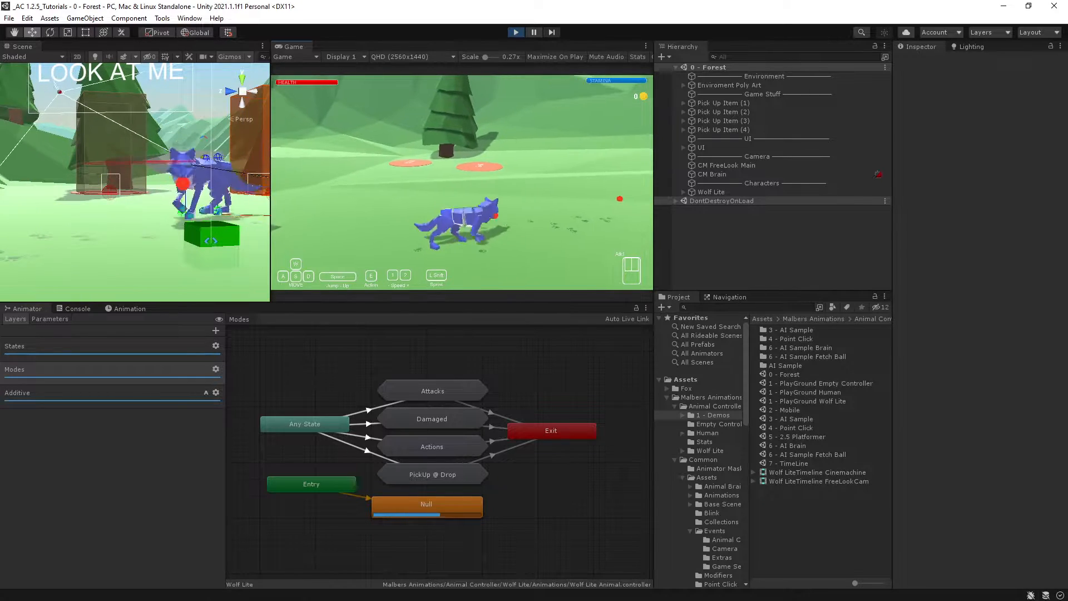
key(a)
key(d)
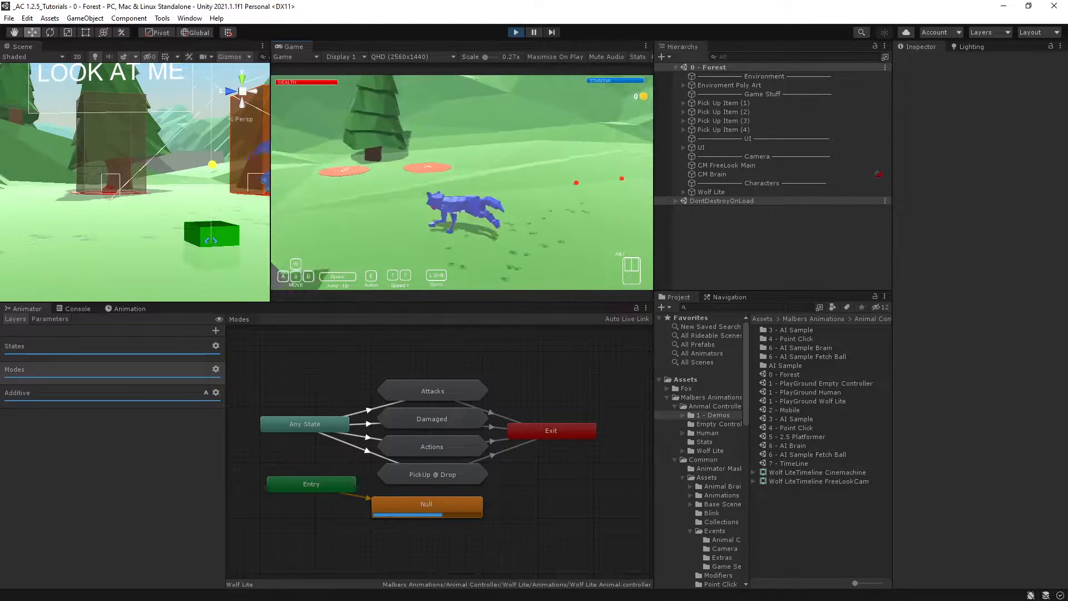
key(a)
key(shift)
key(e)
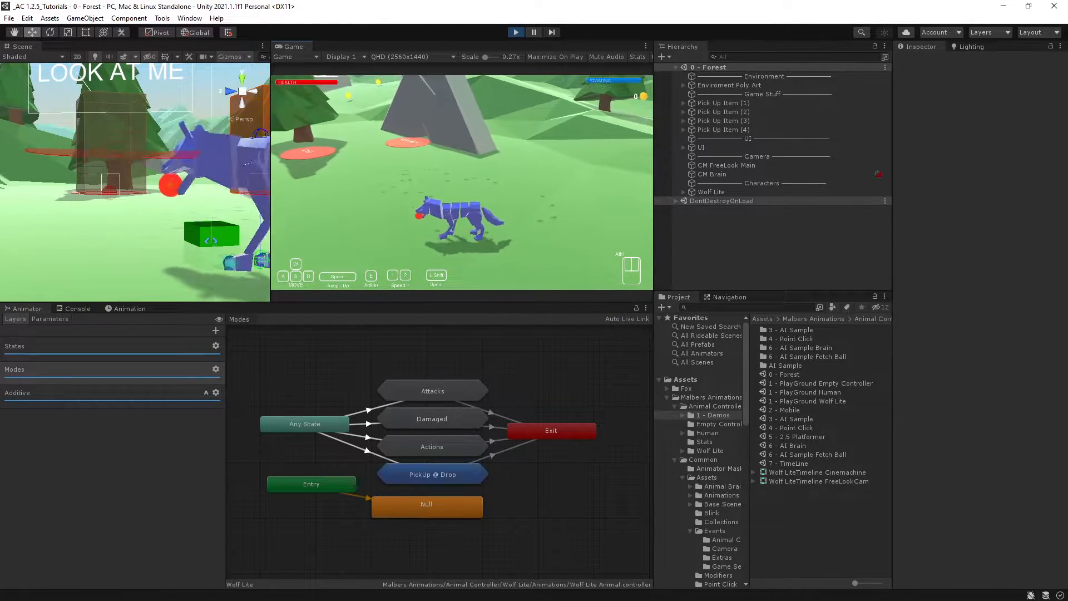
key(ctrl+p)
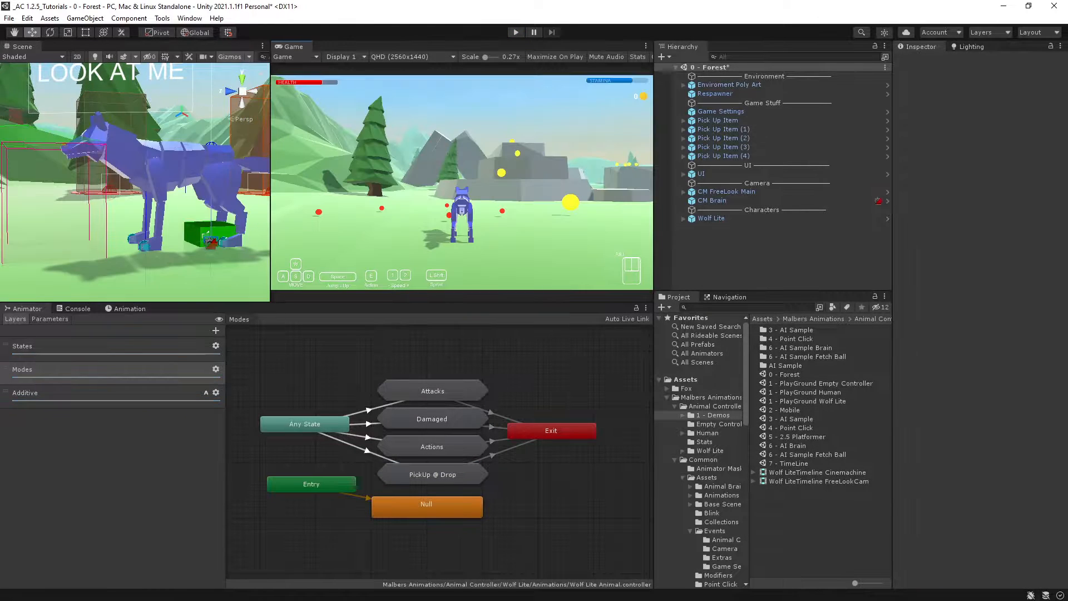
Open the 1 - LDTiger PlayGround scene from the Little Tiger dragon's demos folder without saving the Forest scene
click(673, 408)
click(675, 415)
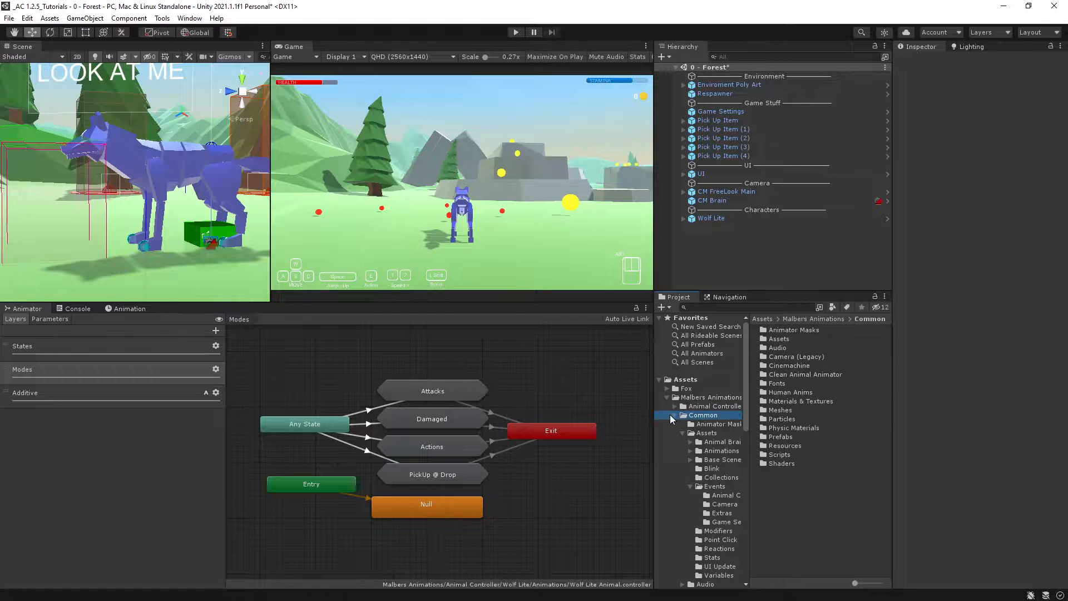
click(674, 416)
click(710, 423)
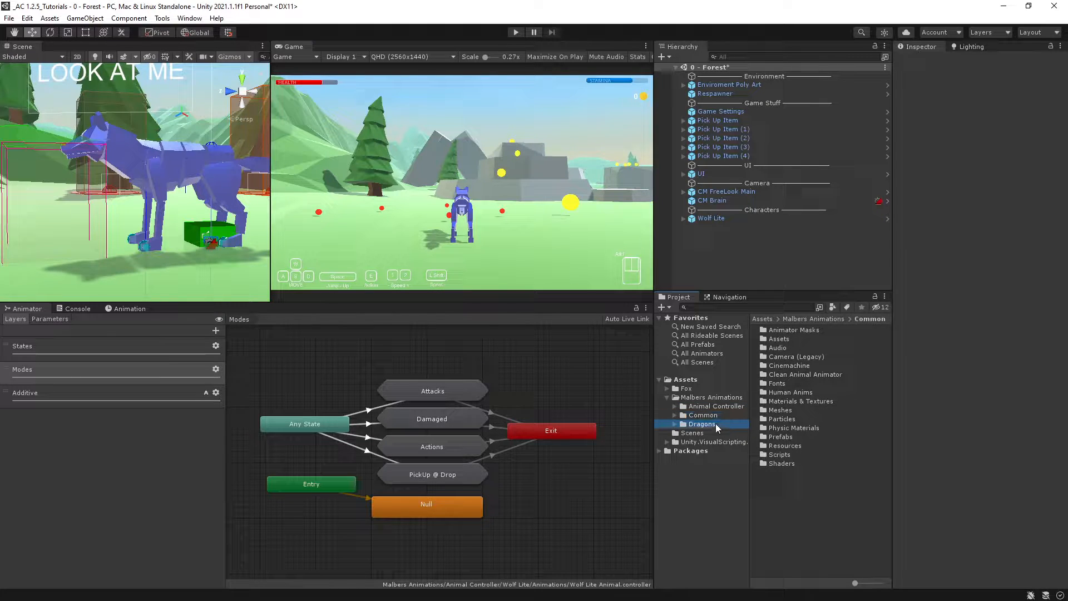
double_click(791, 329)
double_click(789, 332)
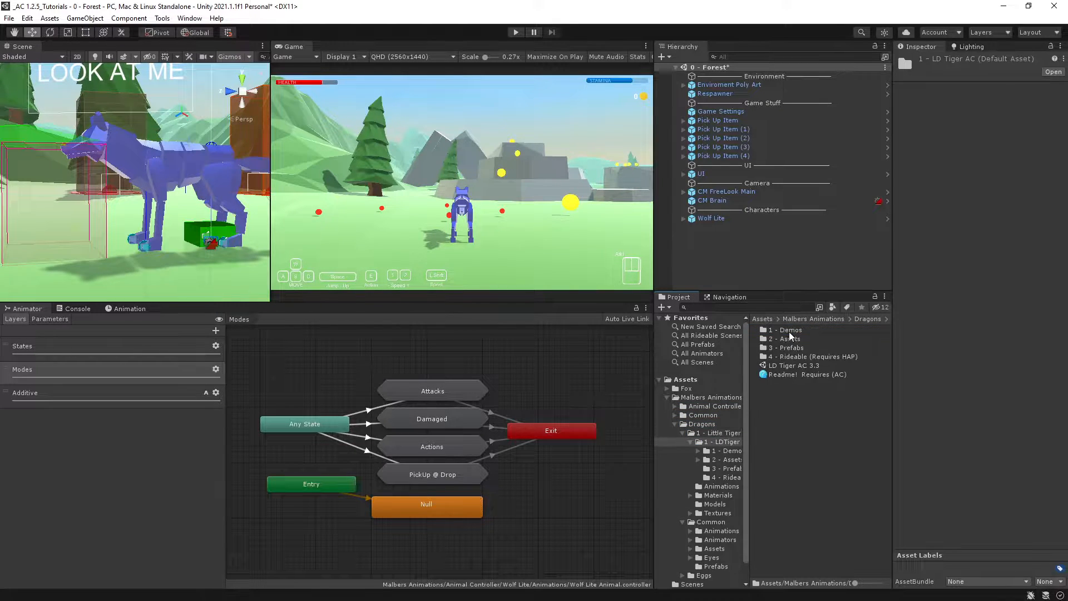
double_click(792, 330)
double_click(809, 375)
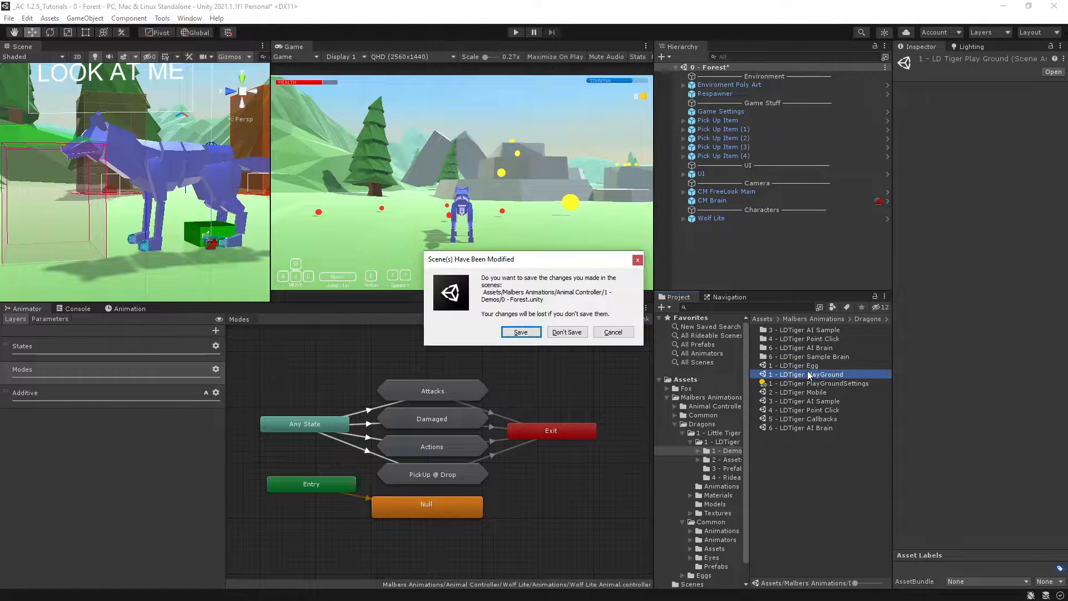
click(582, 334)
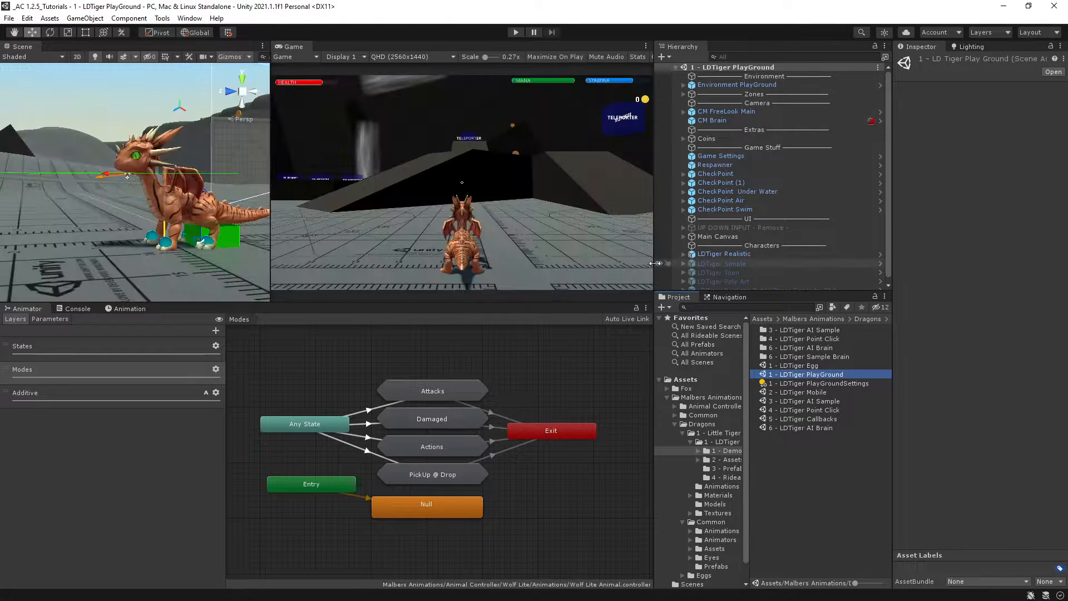
Resize the editor layout to enlarge the Game view and make the Hierarchy taller
drag(668, 256, 691, 258)
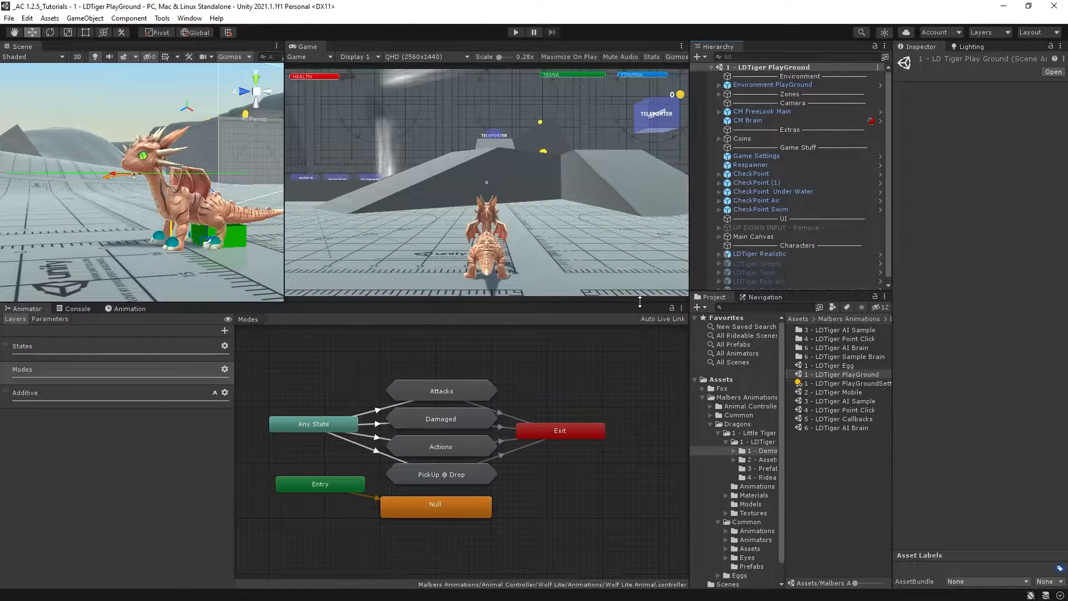
drag(638, 302, 638, 328)
drag(286, 169, 227, 169)
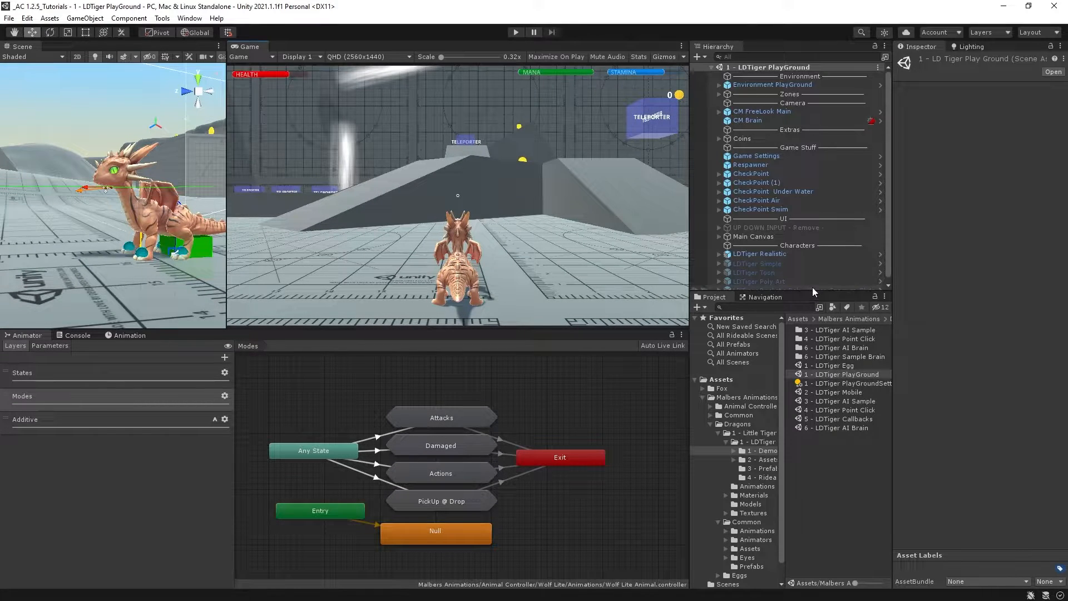
drag(813, 290, 812, 329)
Create an empty child object named Interaction under Internal Components of LDTiger Realistic
click(834, 254)
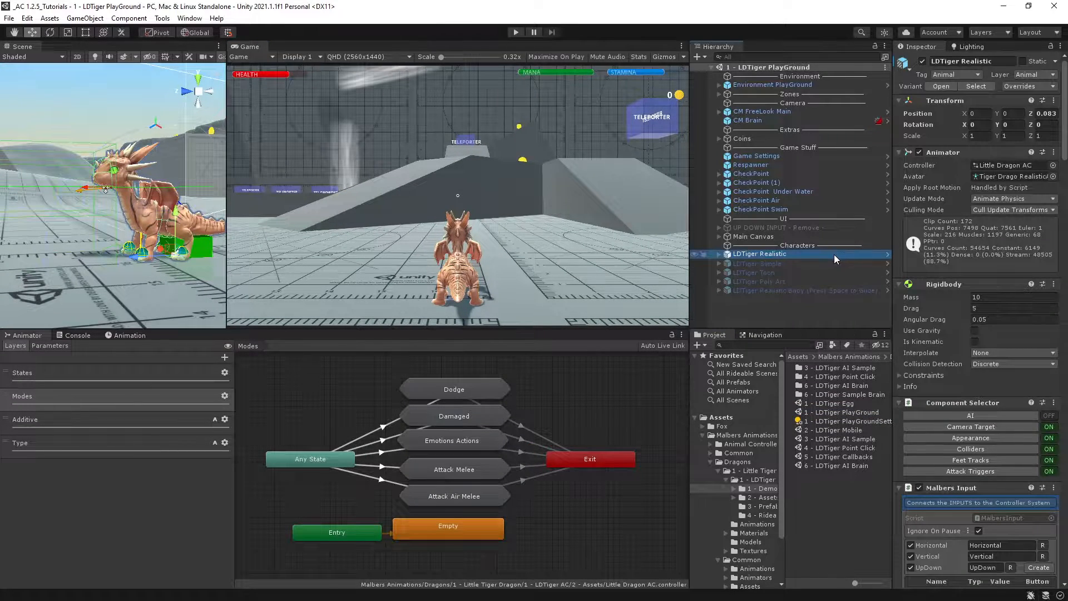
right_click(834, 255)
click(719, 255)
click(719, 254)
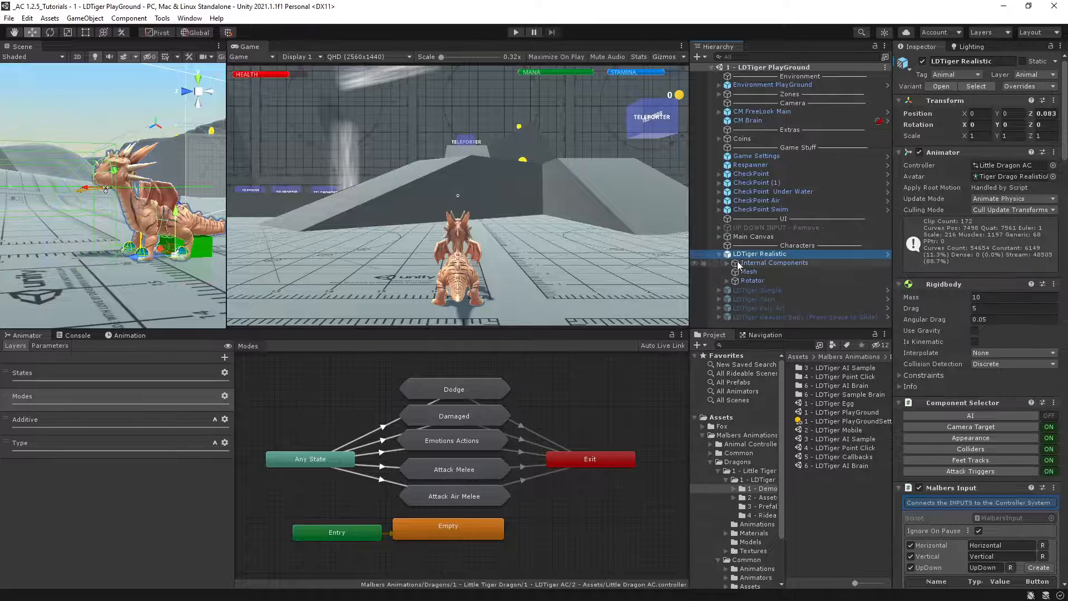
click(737, 262)
right_click(756, 264)
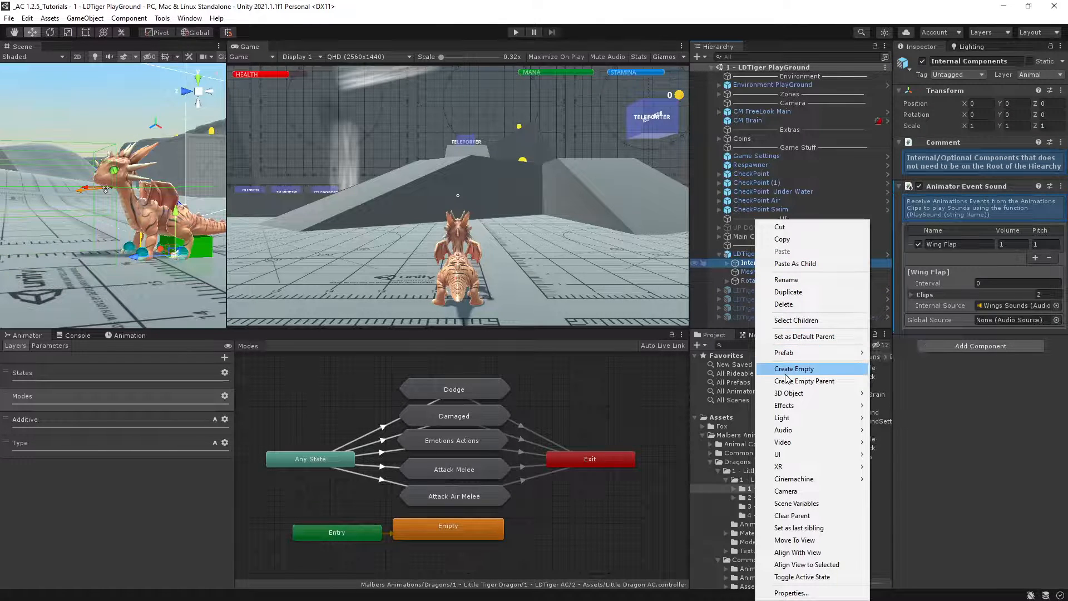
click(786, 369)
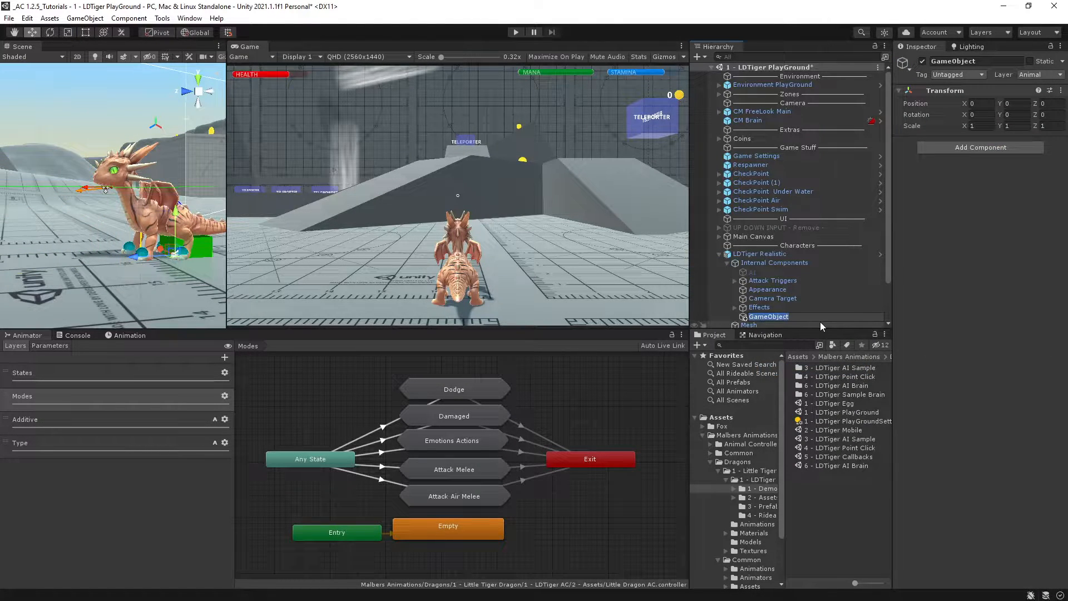
text(Interaction)
key(Return)
Add Box Collider and Gizmo Visualizer components to the Interaction object
click(933, 150)
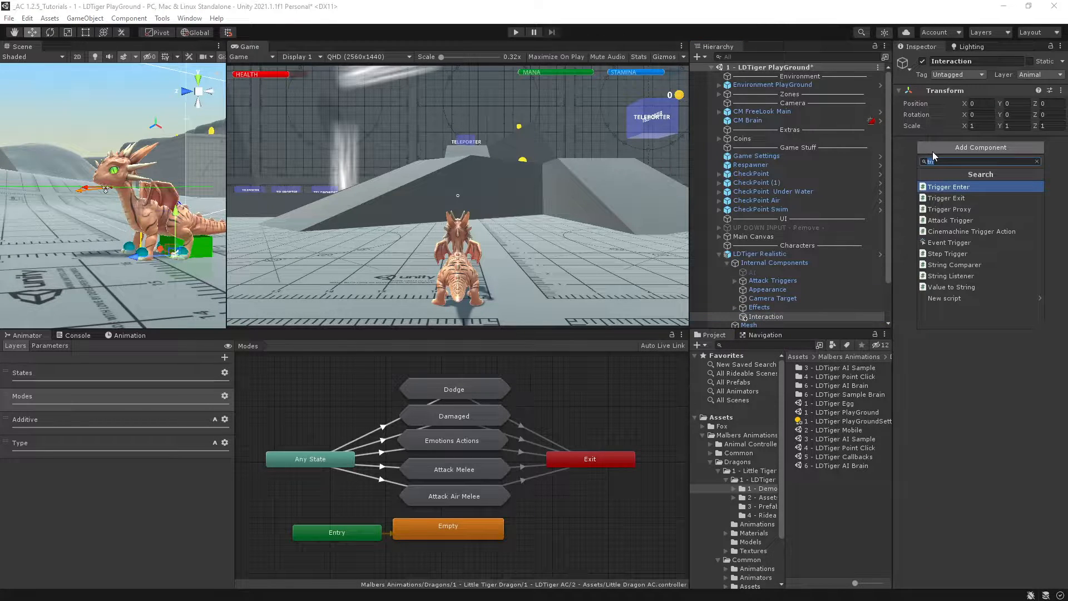
text(Col)
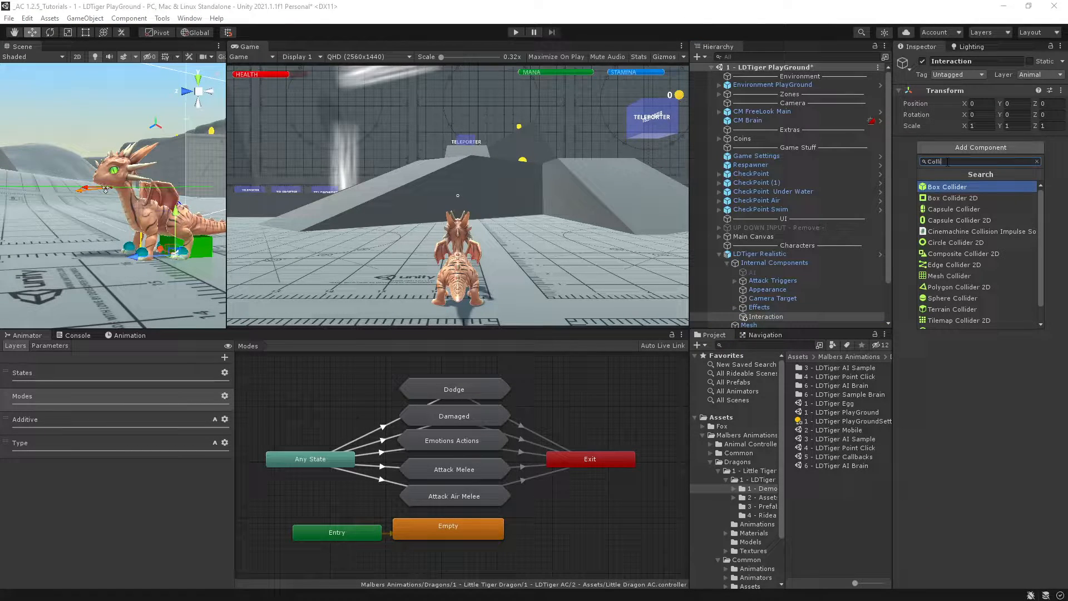
text(li)
click(938, 187)
click(984, 250)
text(Gi)
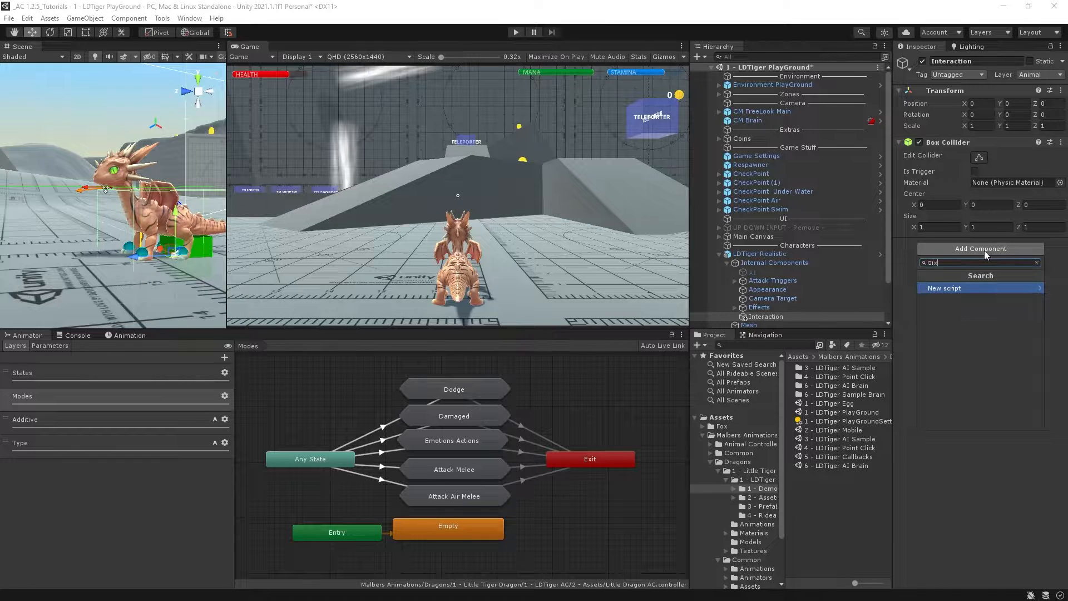
click(959, 288)
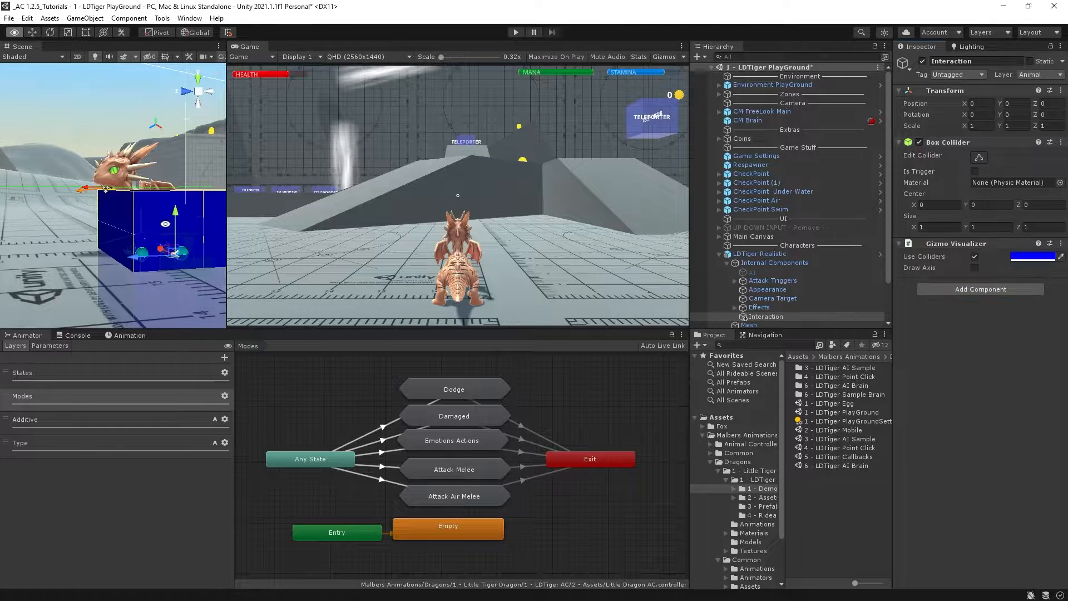
Set the Gizmo Visualizer color to light purple E4B1FF with an alpha of about 31
click(1037, 256)
drag(1052, 323, 1008, 396)
drag(996, 329, 987, 313)
drag(986, 477, 965, 478)
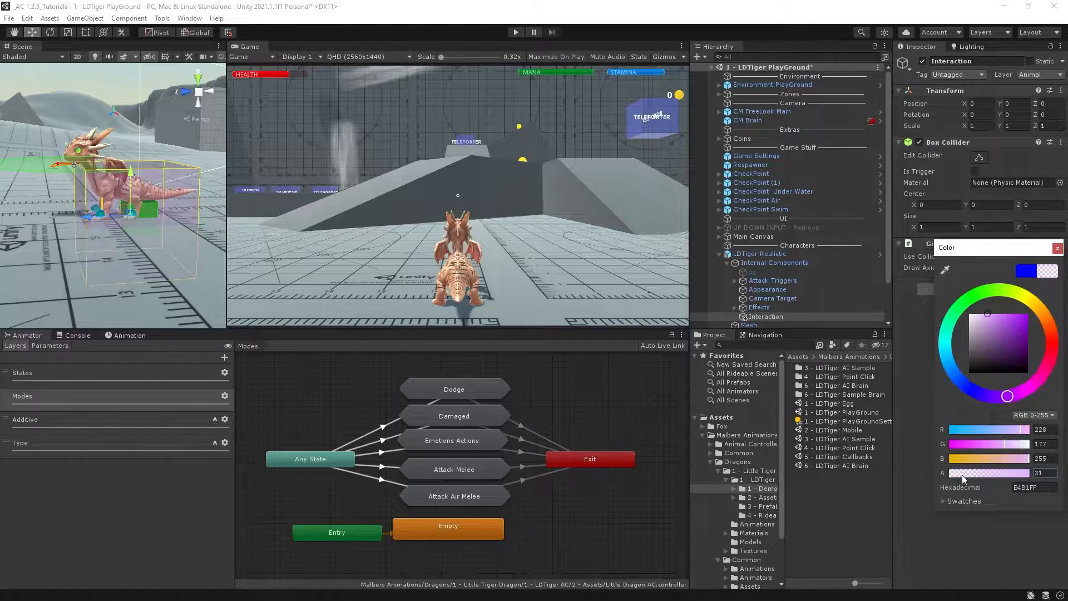
click(1056, 249)
Add a Pick Up - Drop component to Interaction and assign its Box Collider as the Pick Up Area
click(947, 291)
text(pick)
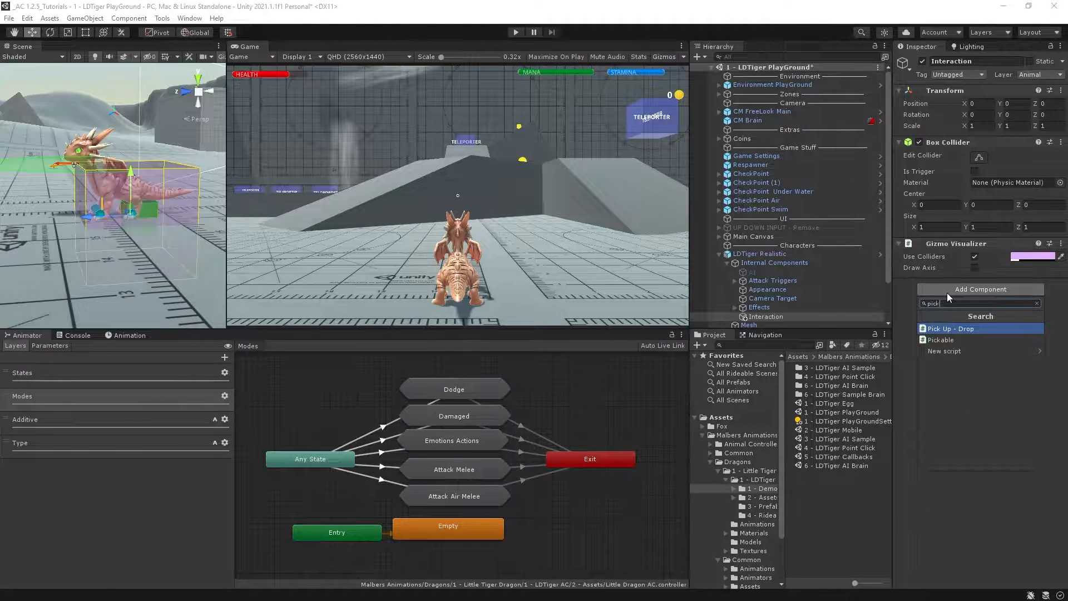
click(952, 329)
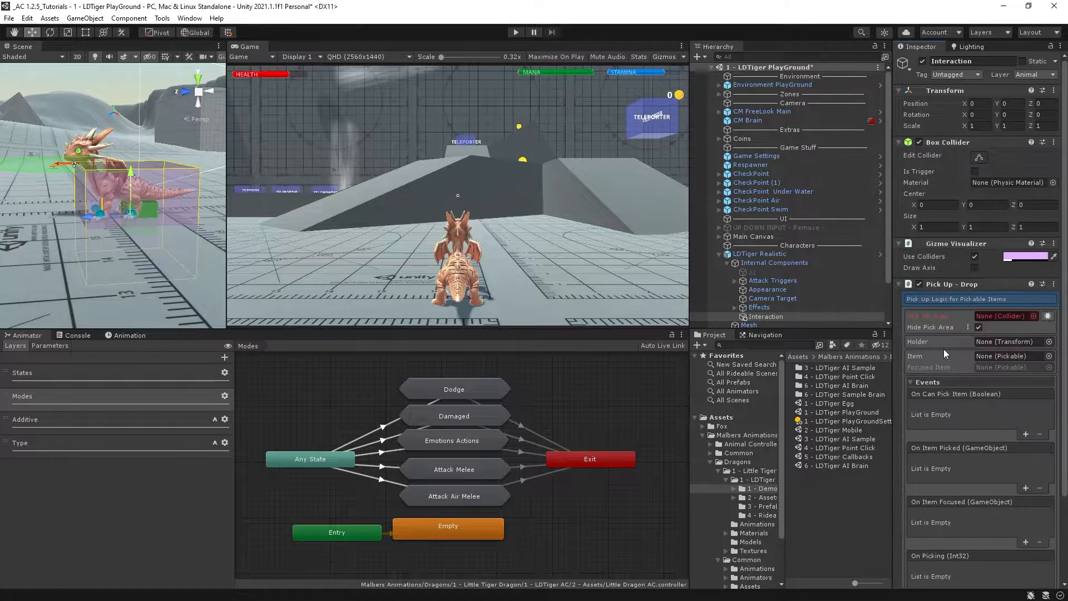
scroll(918, 219, up, 3)
drag(939, 141, 983, 318)
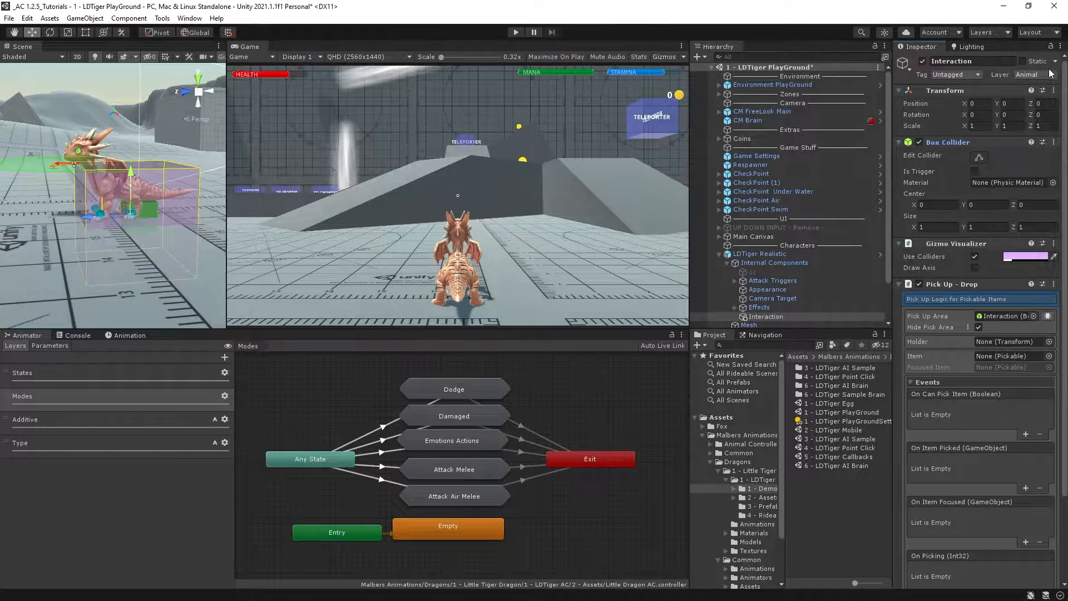
Set the Interaction object's layer to Ignore Raycast and move it in front of the dragon to about Z 0.719
click(1033, 75)
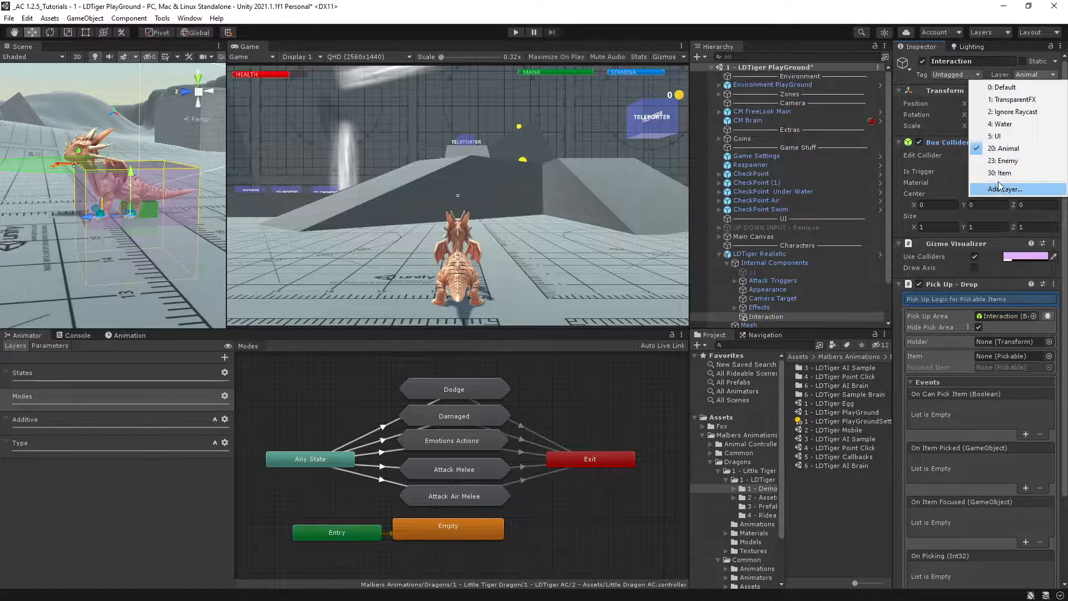
click(1002, 111)
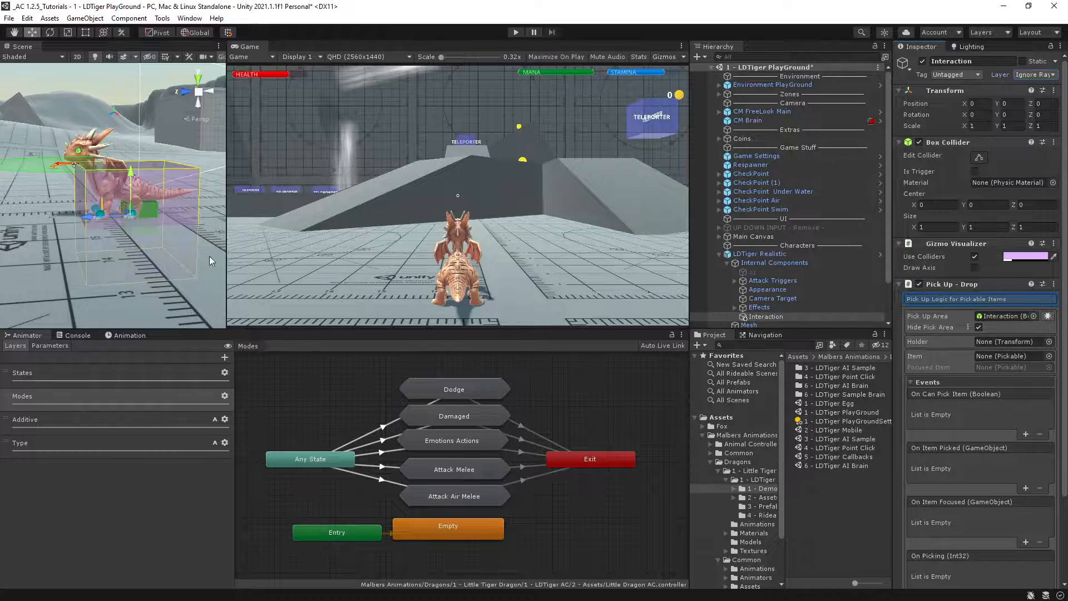
middle_drag(126, 236, 143, 239)
drag(112, 224, 75, 197)
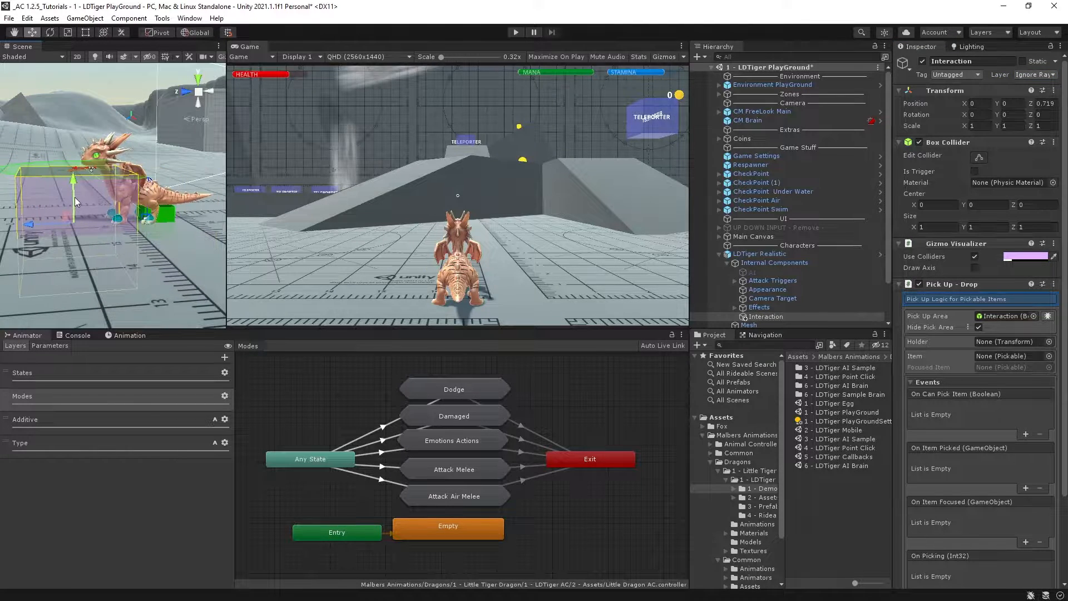
Center the box collider at Y 0.5, then shrink it by its handles to about 0.66 × 0.67 × 0.63
text(.5)
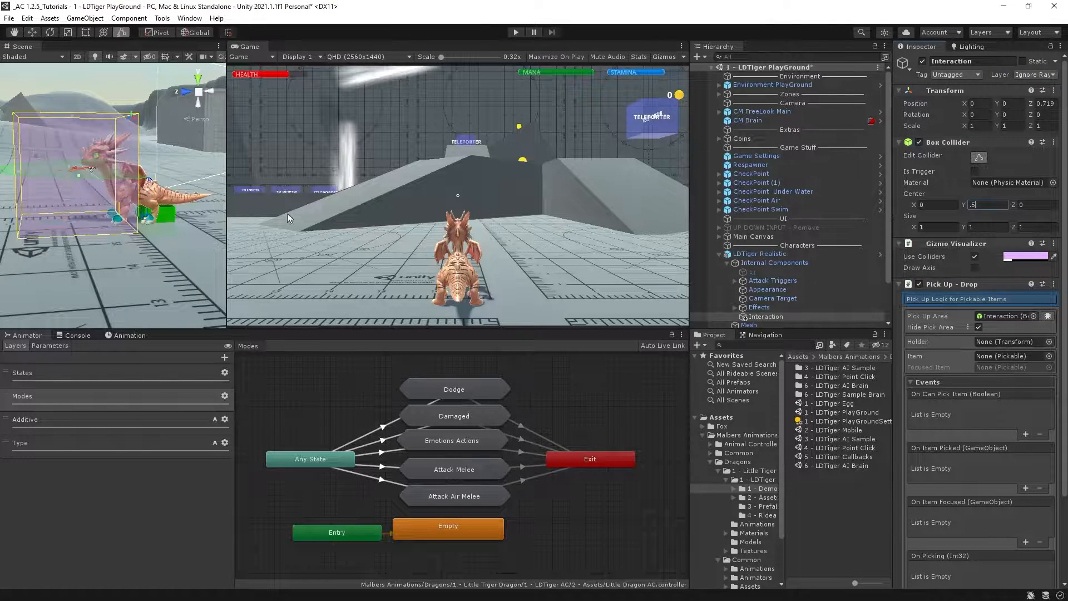
alt+drag(18, 172, 39, 170)
drag(77, 115, 79, 155)
alt+drag(80, 159, 215, 226)
drag(167, 226, 146, 223)
alt+drag(146, 223, 351, 161)
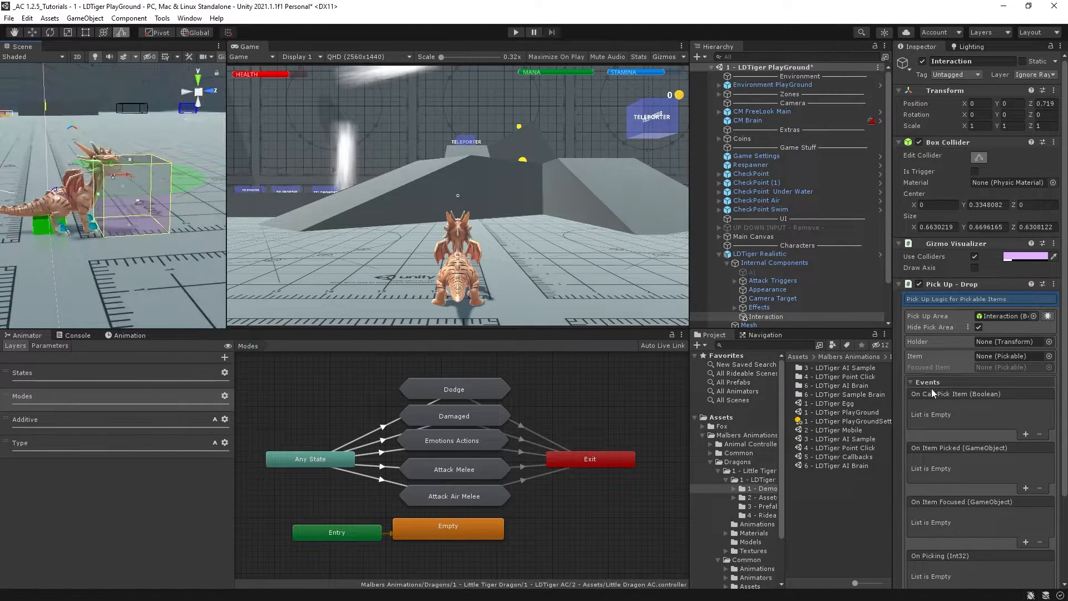
Collapse the Pick Up - Drop events and briefly play the scene to inspect the components on Interaction at runtime
scroll(932, 385, down, 4)
click(910, 281)
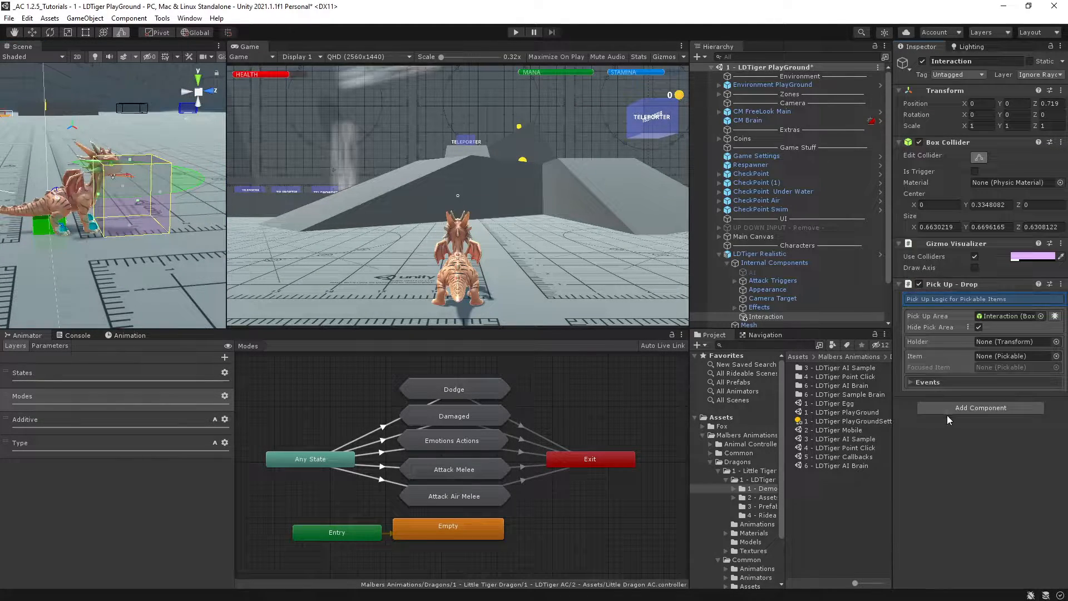
click(516, 33)
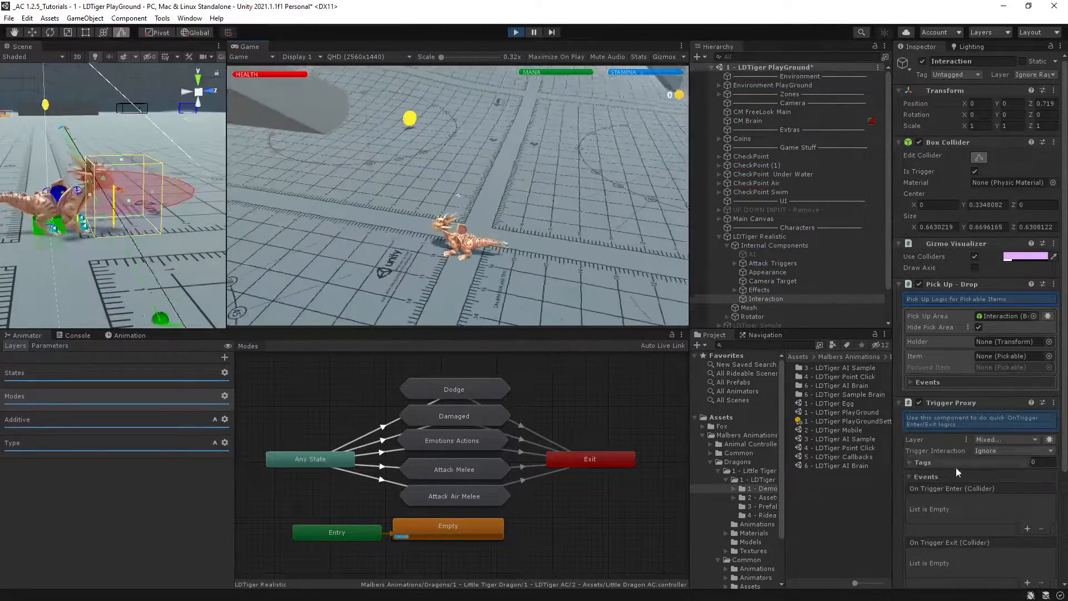
click(458, 195)
key(ctrl+p)
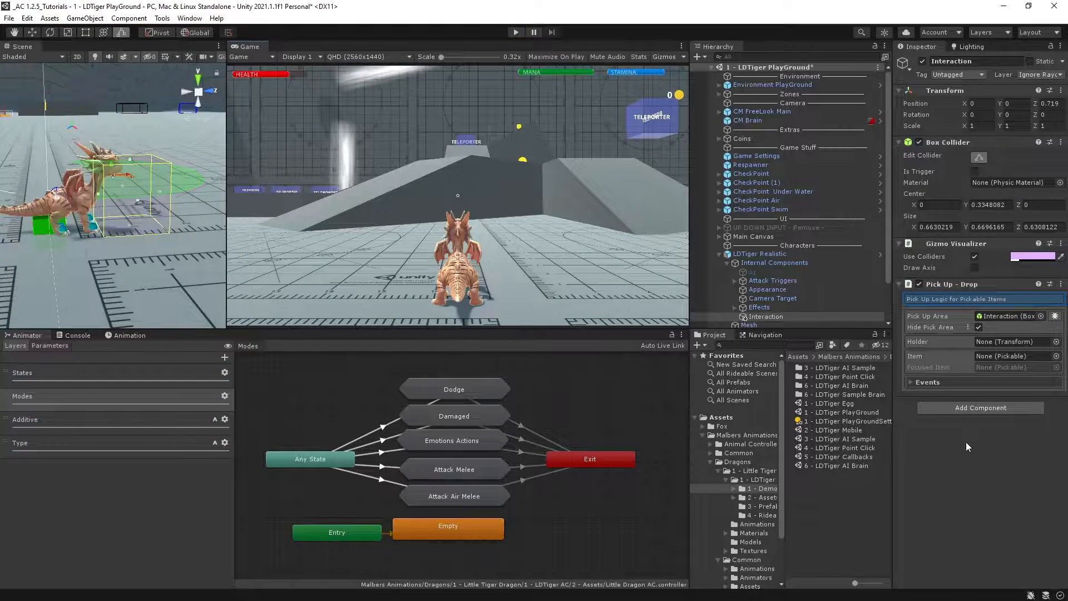
Add a Trigger Proxy component to Interaction and limit its layer mask to Item only
click(959, 409)
text(trig)
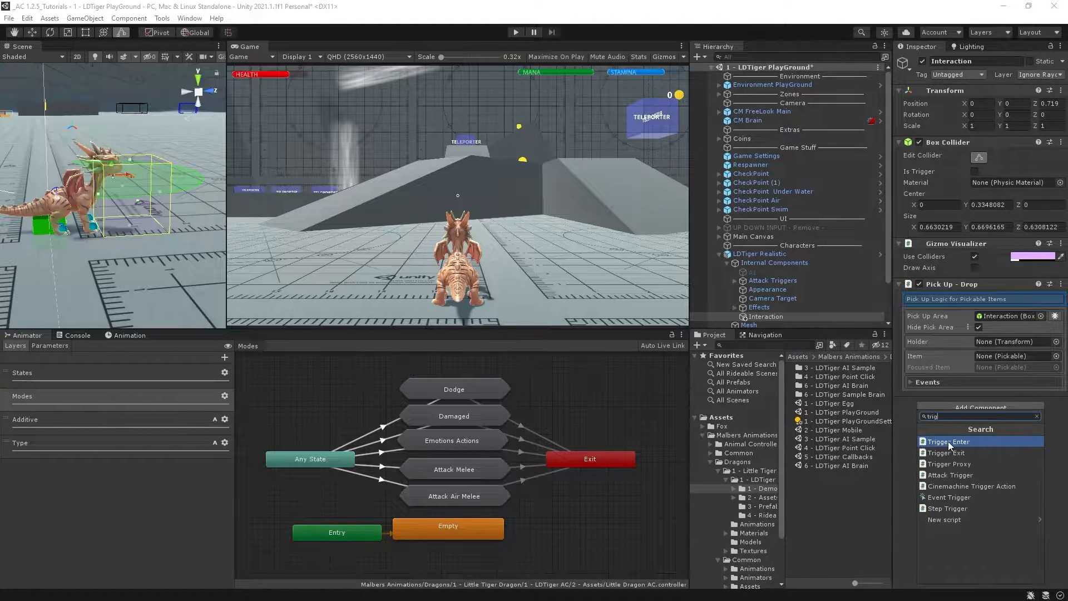
click(959, 464)
click(986, 437)
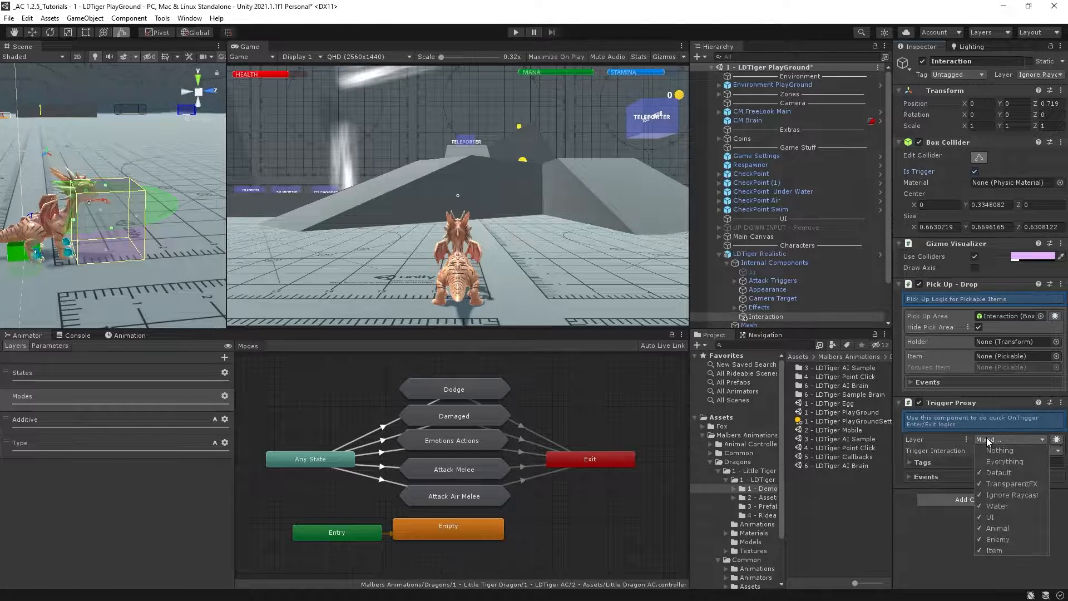
click(992, 550)
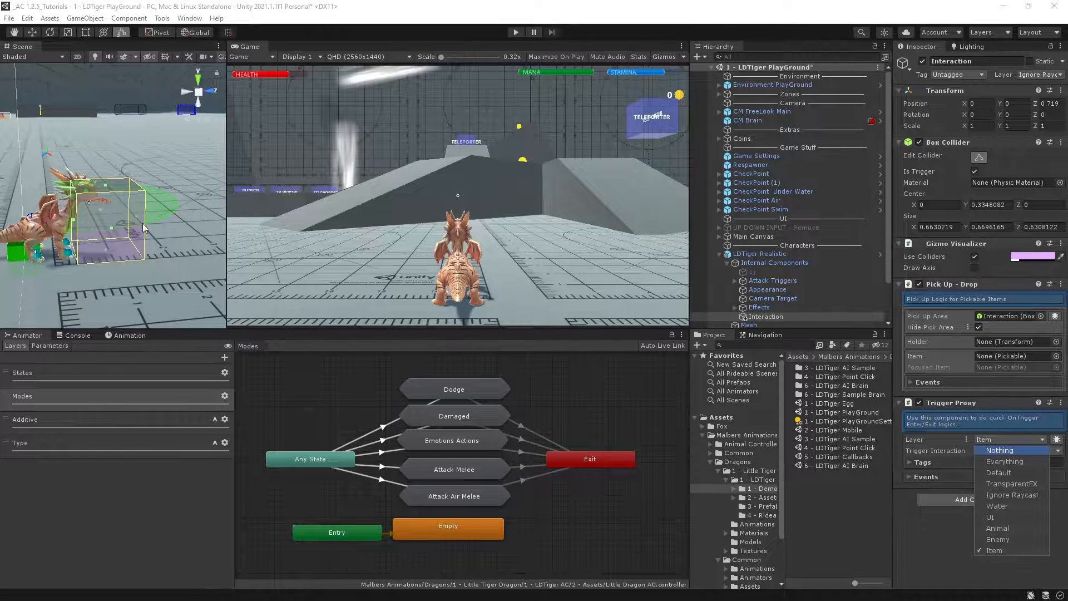
click(124, 236)
middle_drag(124, 236, 115, 240)
Collapse the LDTiger Realistic hierarchy and create a 3D sphere in the scene scaled to 0.1 on all axes
click(719, 254)
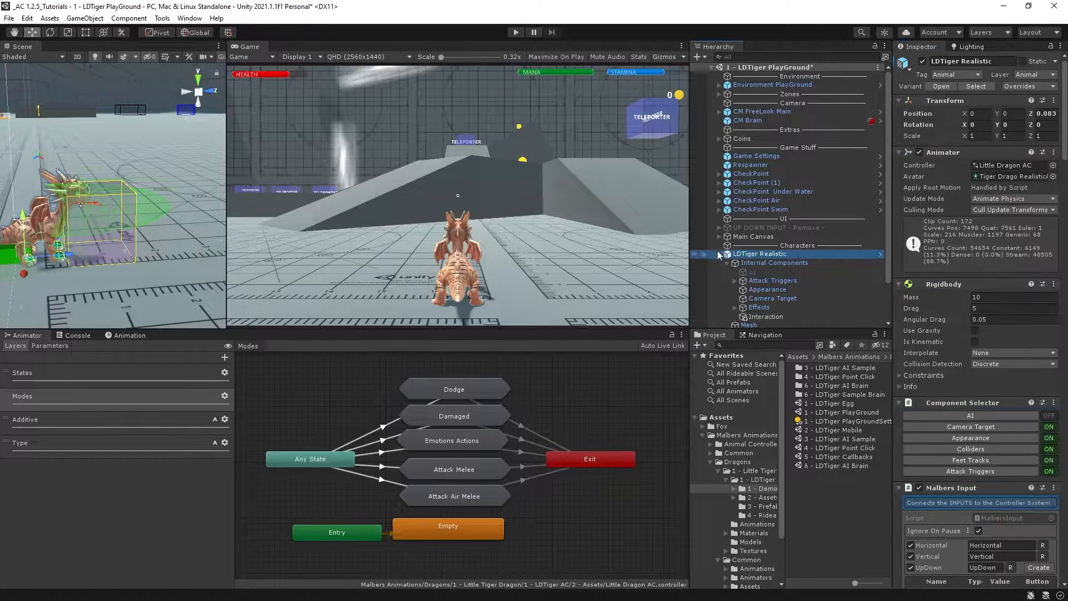
click(760, 319)
right_click(743, 316)
mouse_move(791, 462)
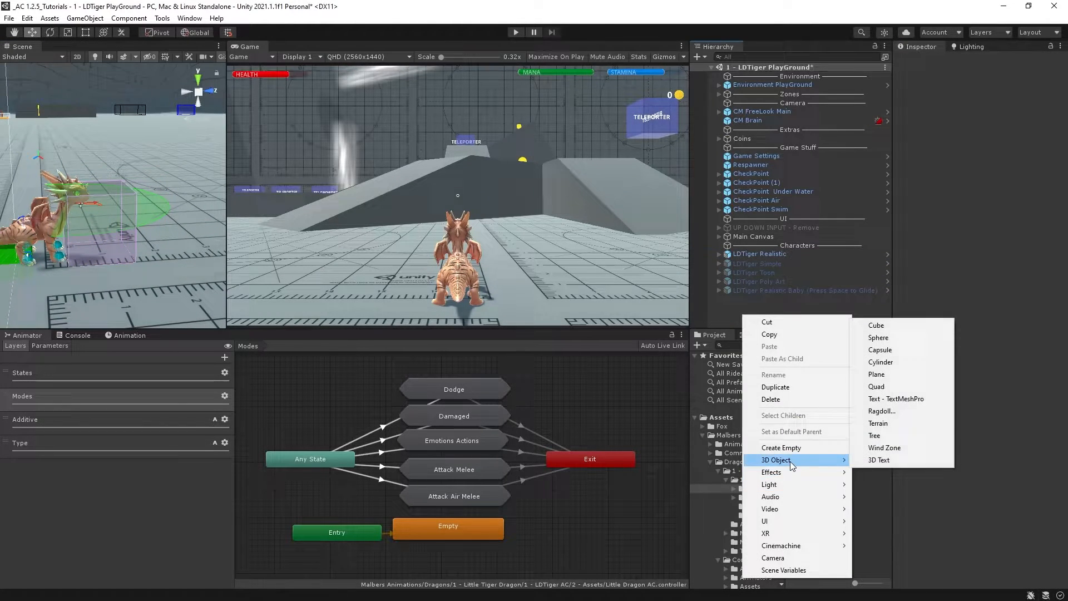
click(885, 340)
click(990, 125)
text(.1)
key(Tab)
text(.1)
key(Tab)
text(.1)
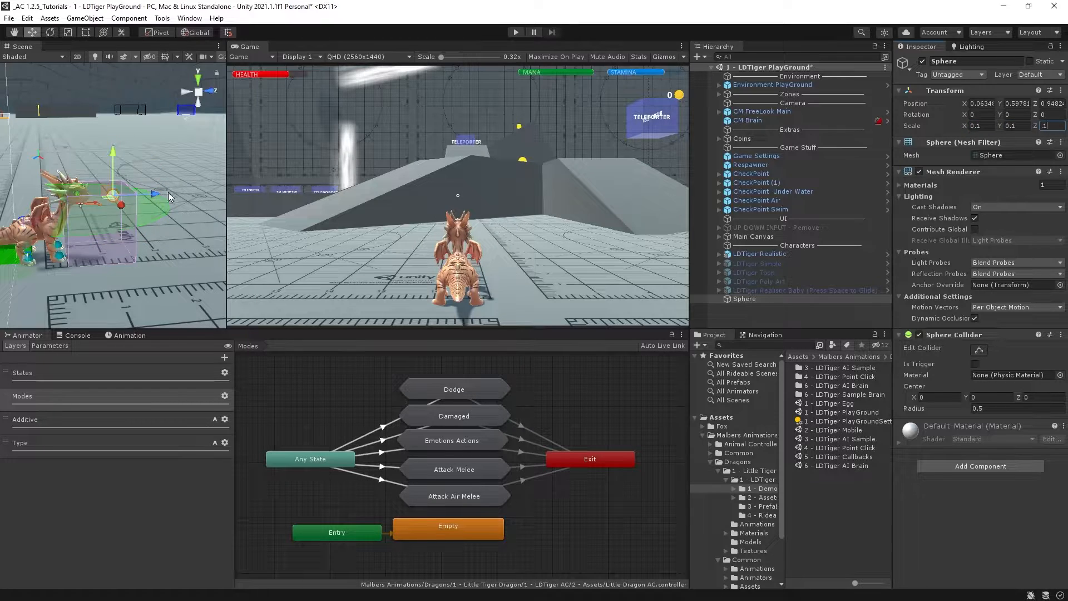
Move the sphere farther in front of the dragon to about Z 1.916 and set its layer to Item
drag(156, 193, 215, 197)
middle_drag(215, 197, 106, 181)
click(942, 466)
click(1046, 73)
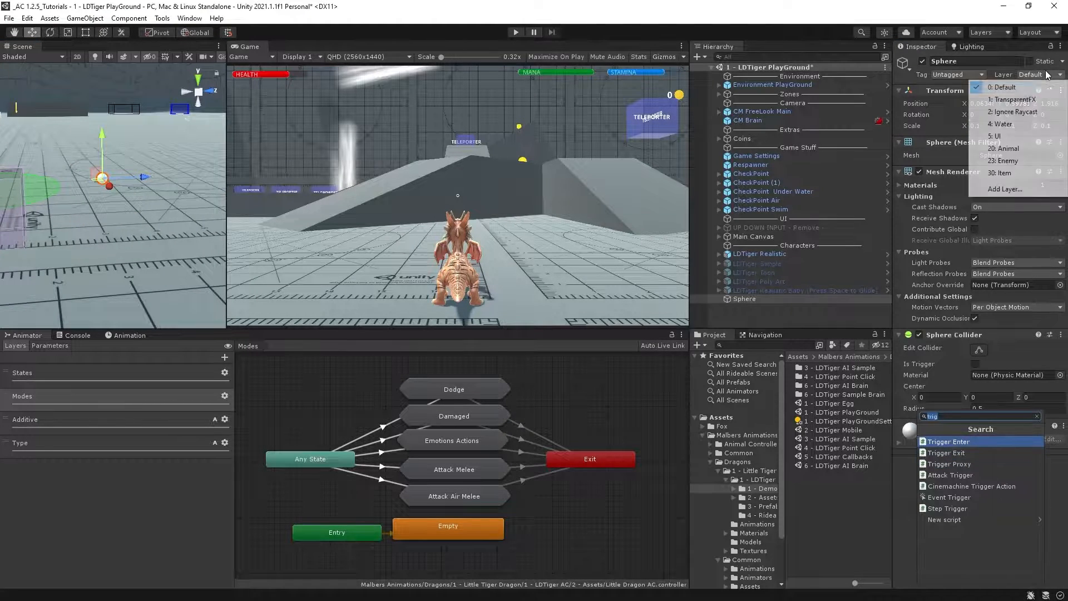
click(1000, 173)
Add a Pickable component to the sphere, widen the component view and collapse the Pickable events
click(975, 469)
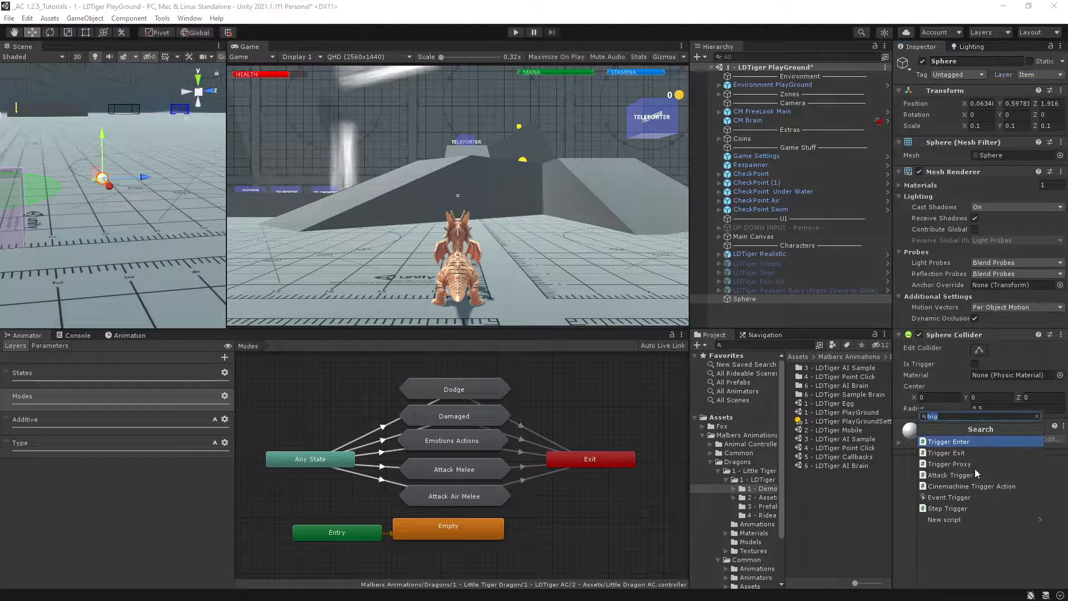
text(picka)
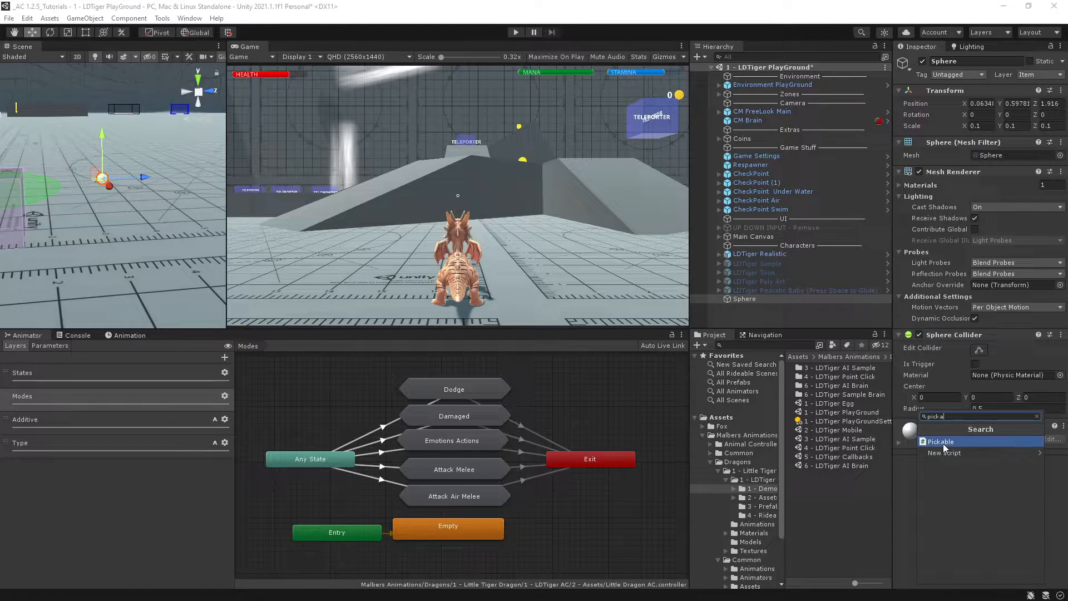
click(943, 442)
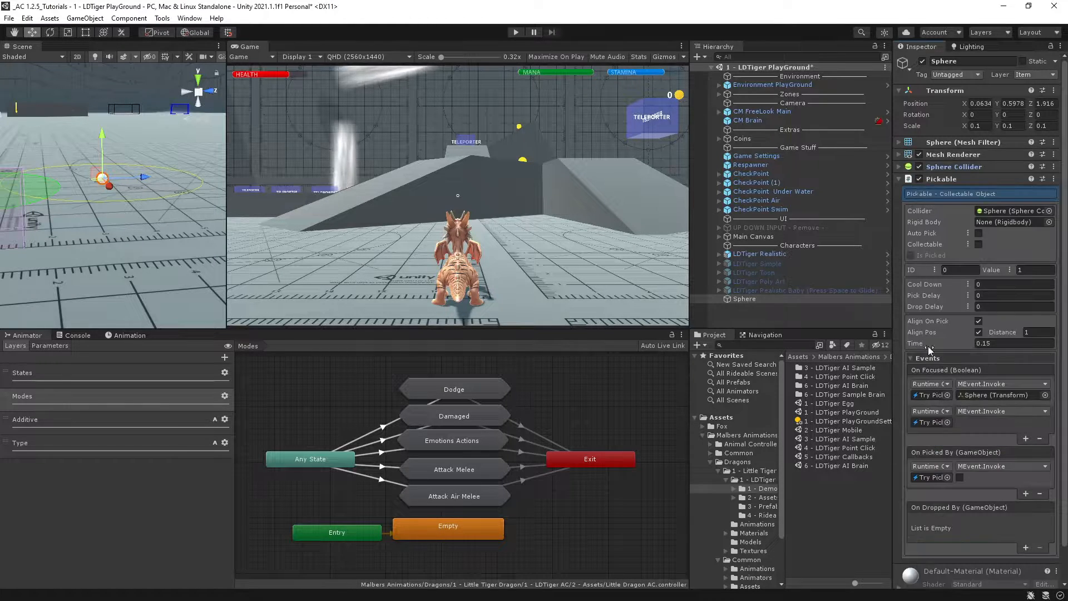
scroll(945, 450, down, 2)
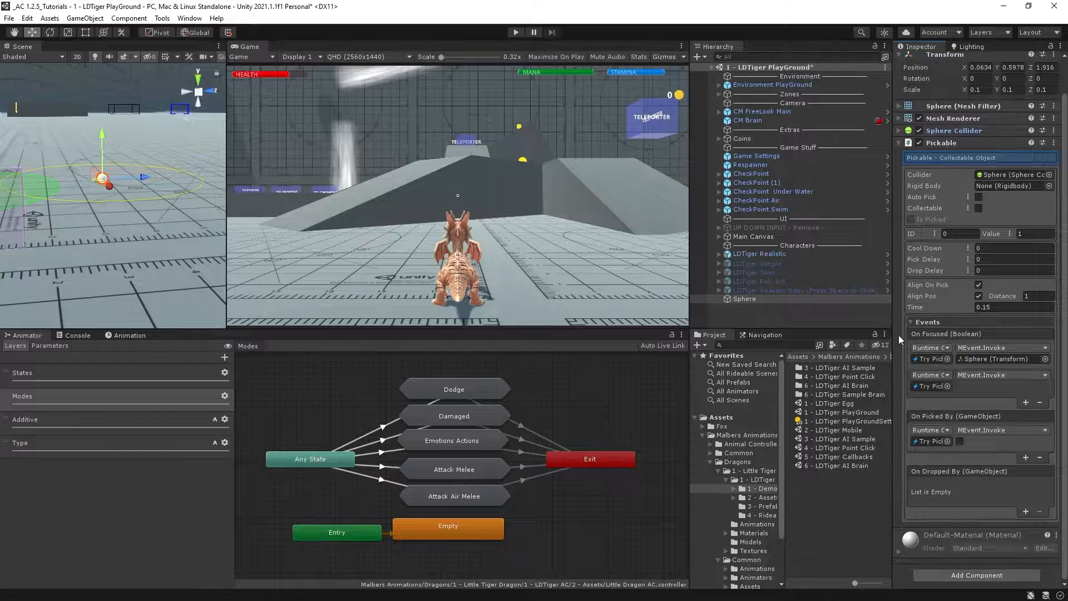
drag(889, 320, 825, 328)
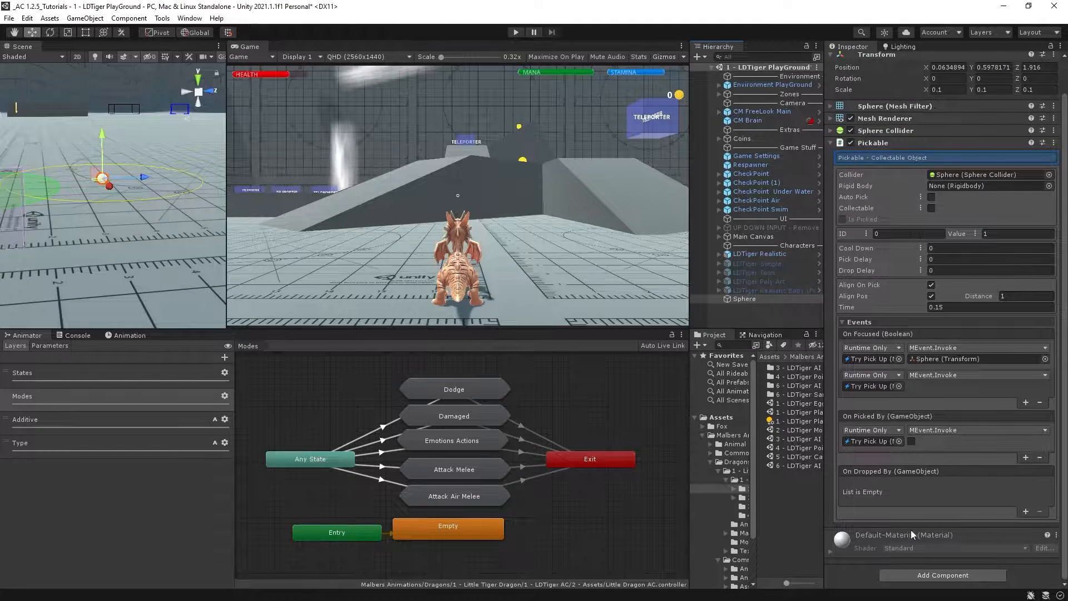
click(843, 322)
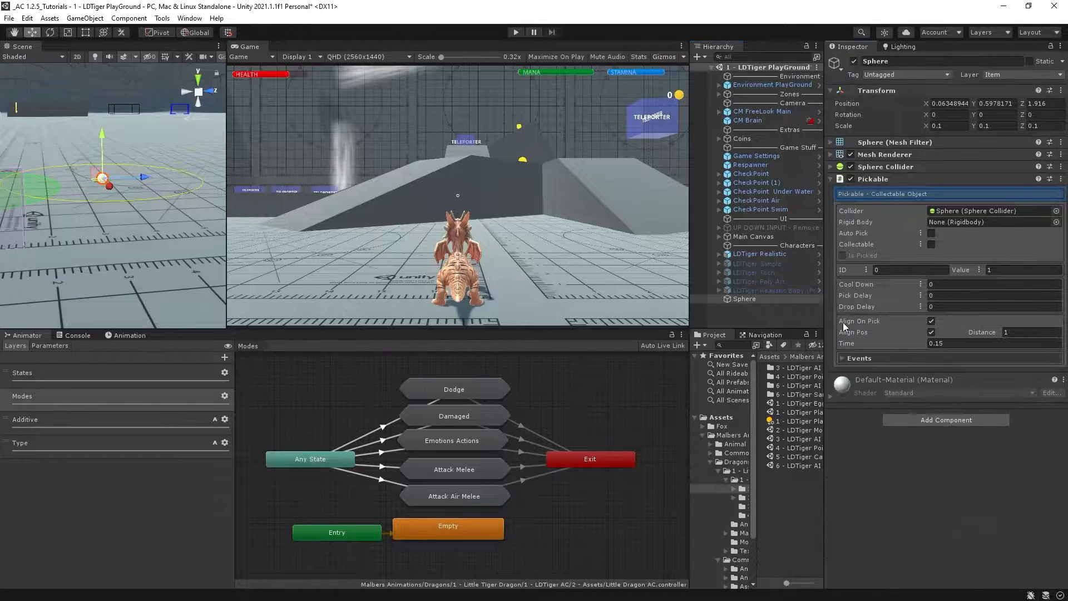
Add a Rigidbody to the sphere with Mass 5, Drag 1 and Angular Drag 1
click(937, 421)
text(rig)
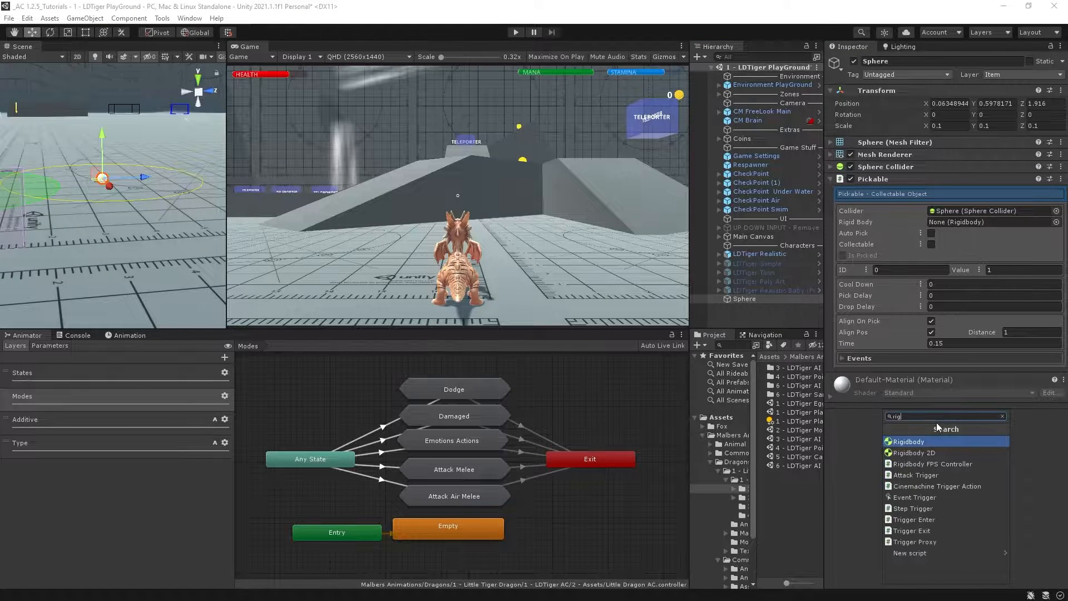
click(927, 444)
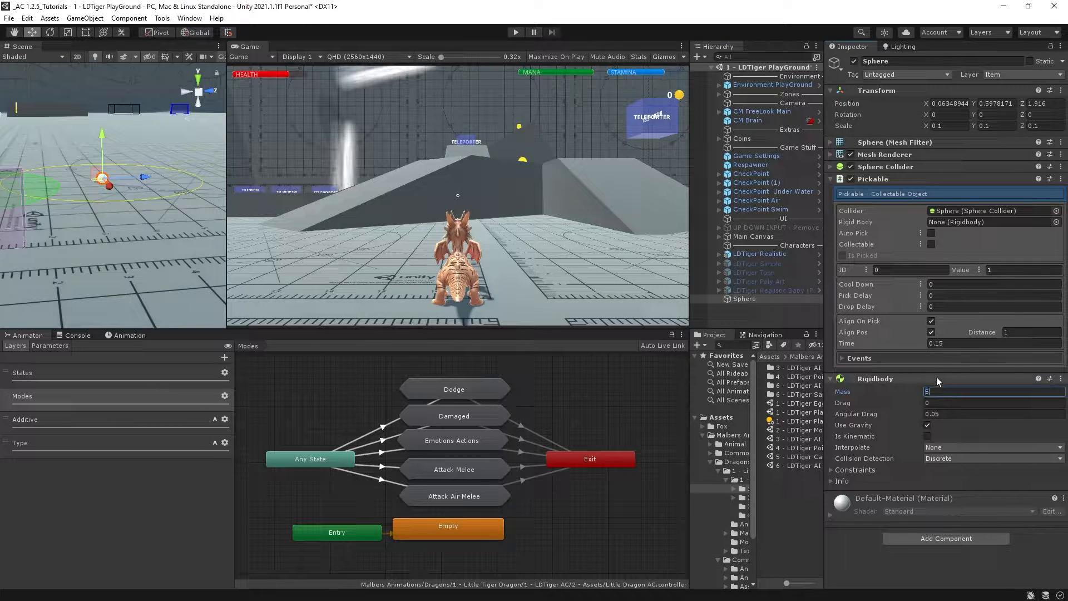
text(5)
key(Tab)
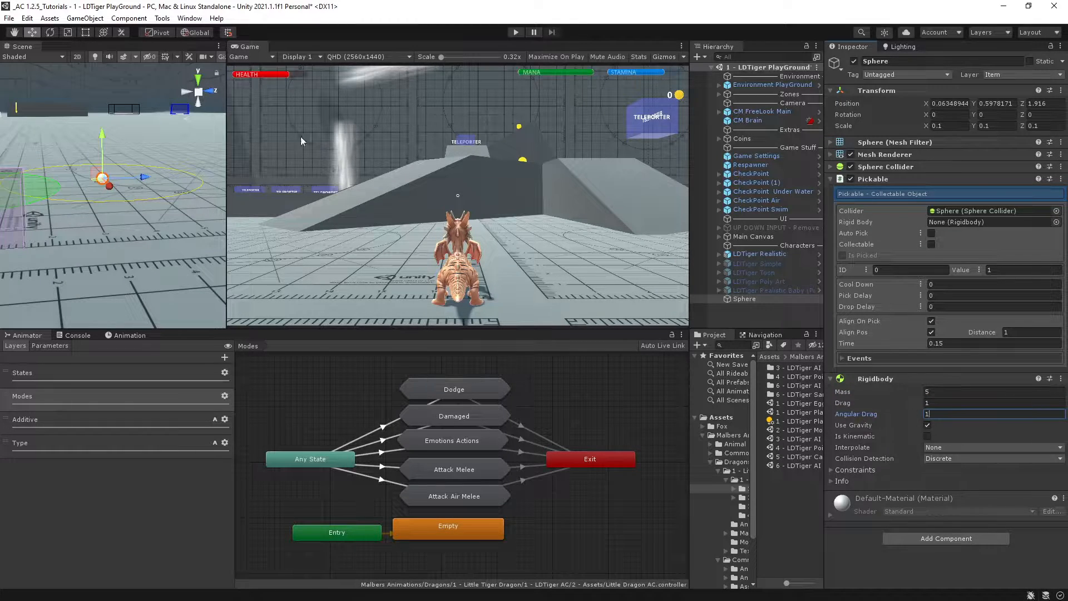
Briefly play the scene and shift the sphere sideways to test its physics, ending play mode after the test
click(513, 34)
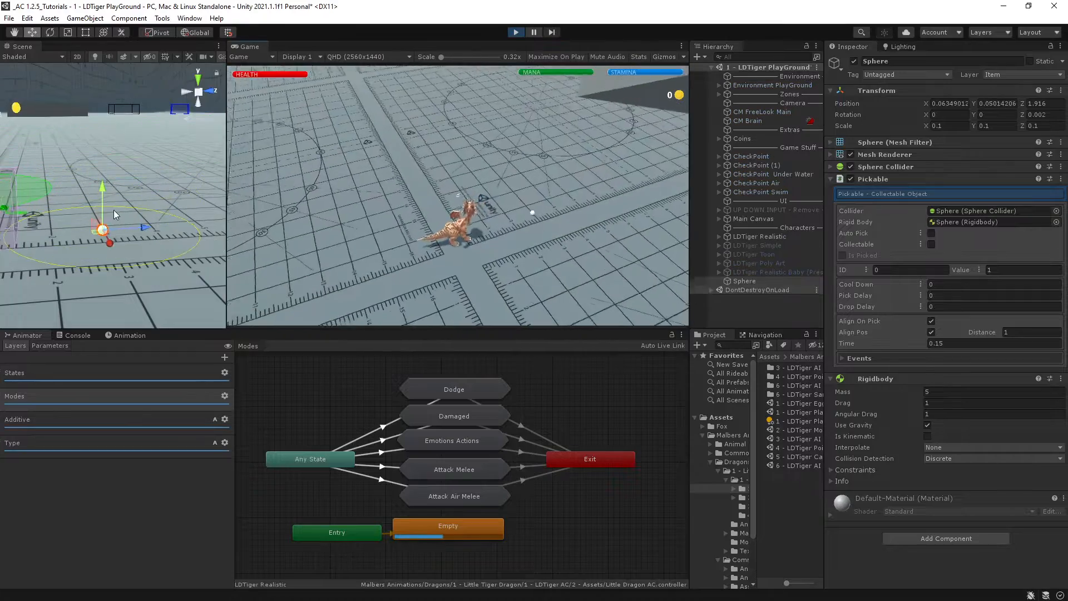
drag(110, 244, 104, 229)
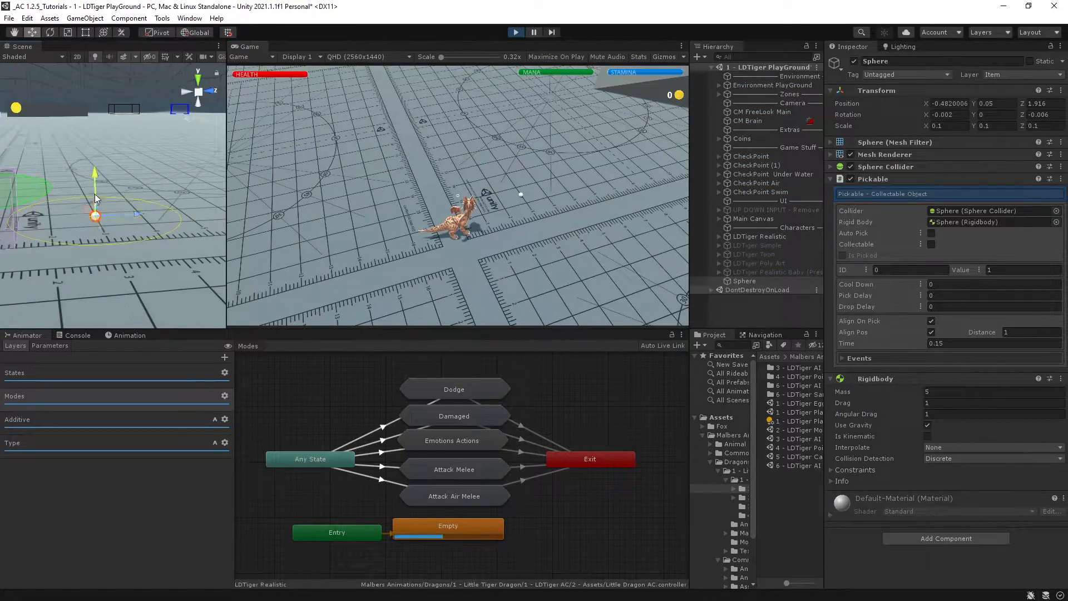
click(517, 33)
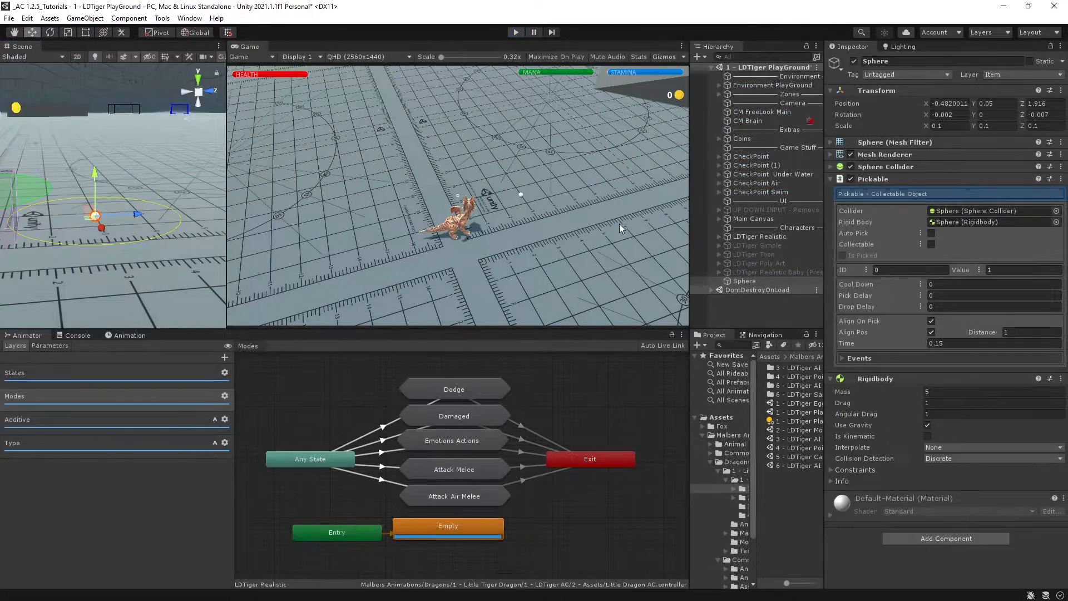
Expand the sphere's Pickable events to review them, and list the UI elements under Main Canvas
click(878, 358)
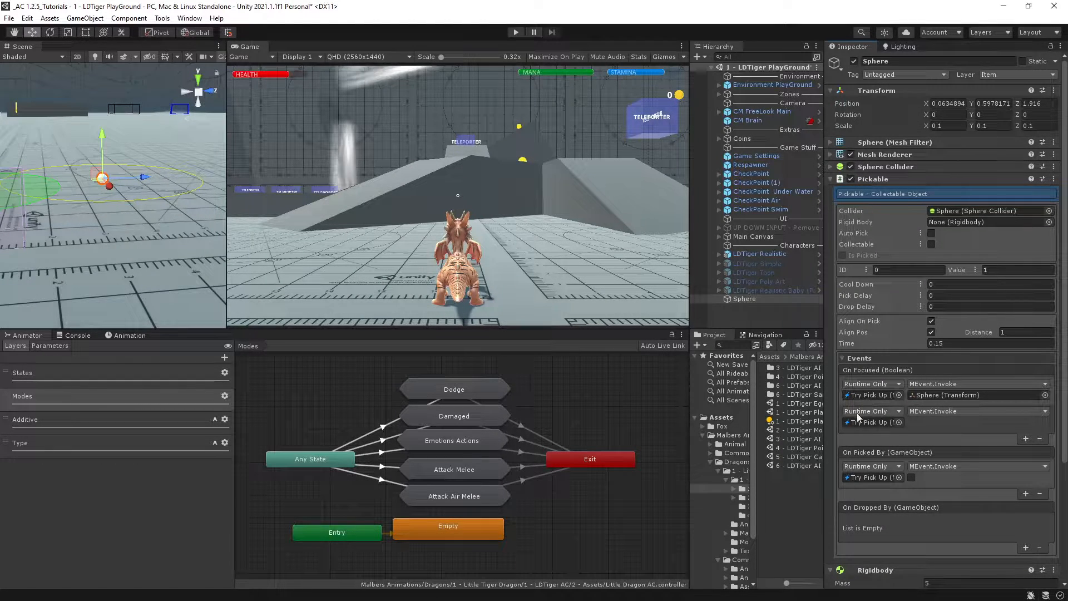
click(739, 238)
click(719, 237)
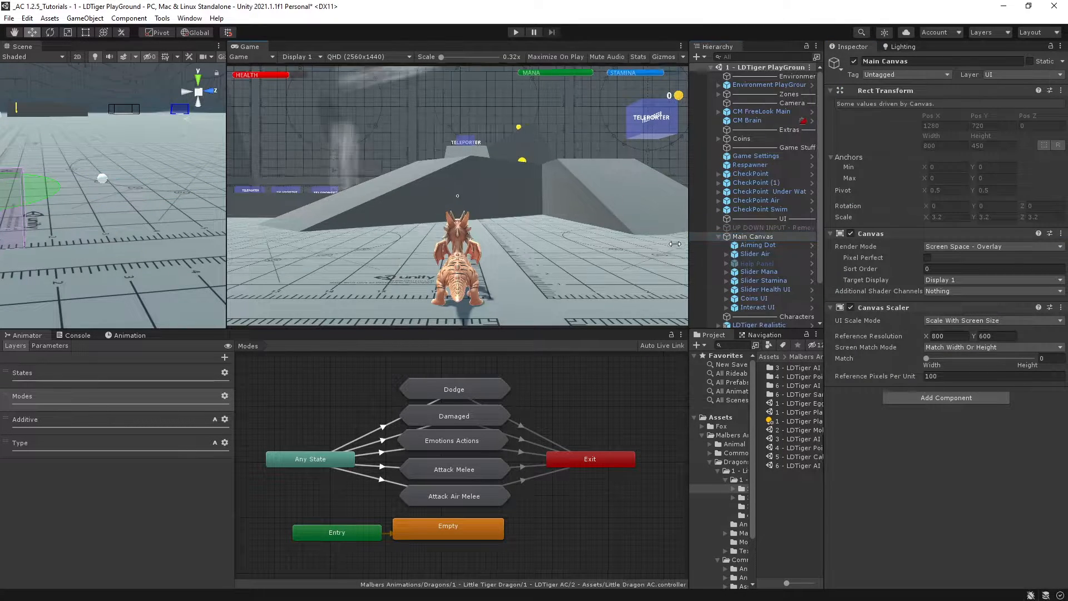
Locate the Interact UI prefab's project folder and add the Pick Up UI prefab from it as a child of Main Canvas
drag(690, 357, 607, 358)
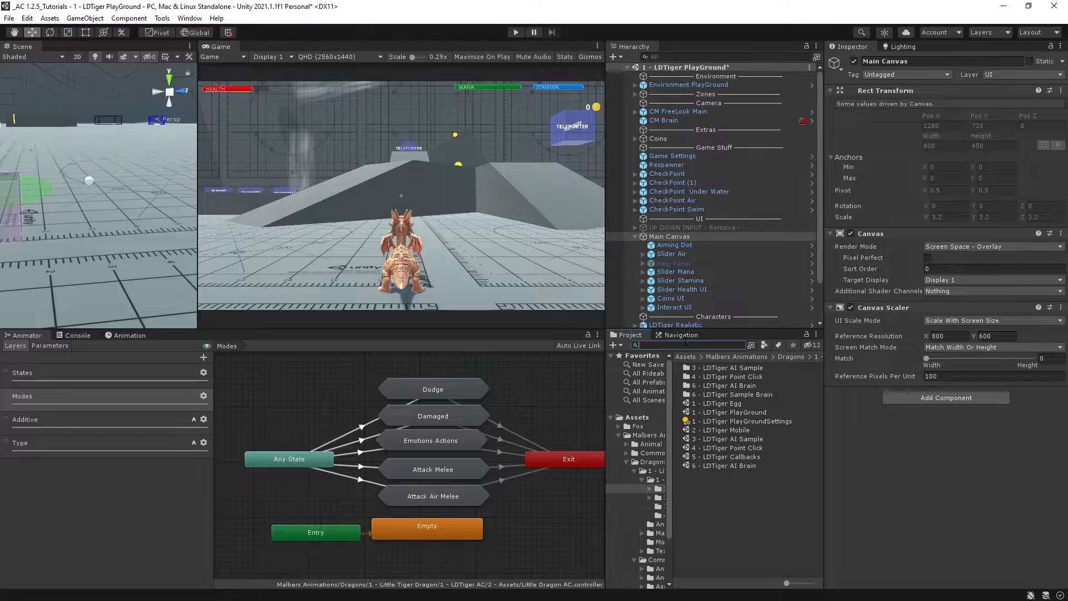
key(BackSpace)
key(BackSpace)
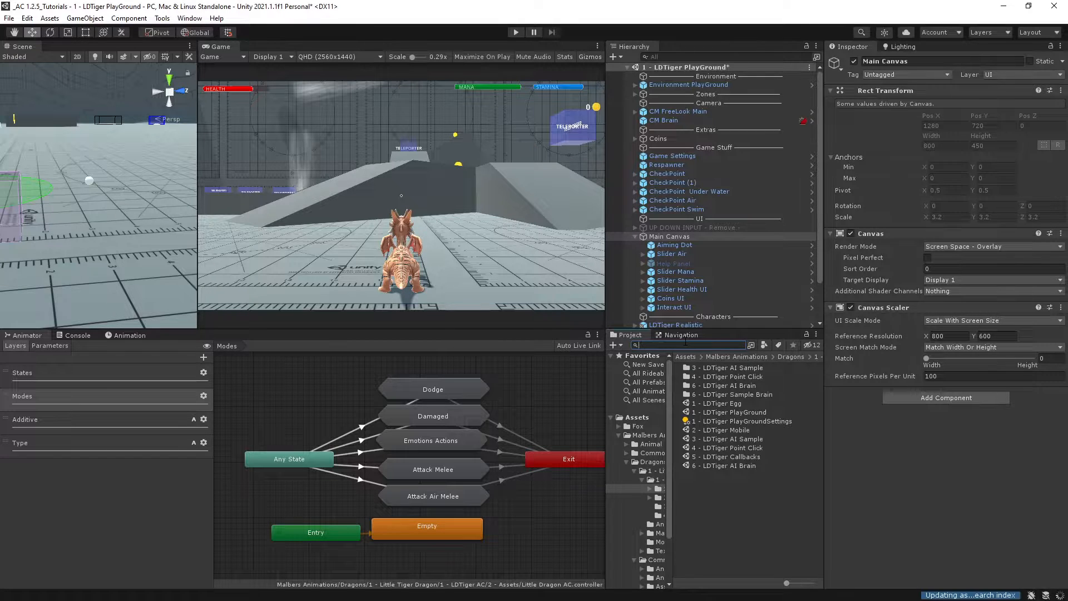
text(interact ui)
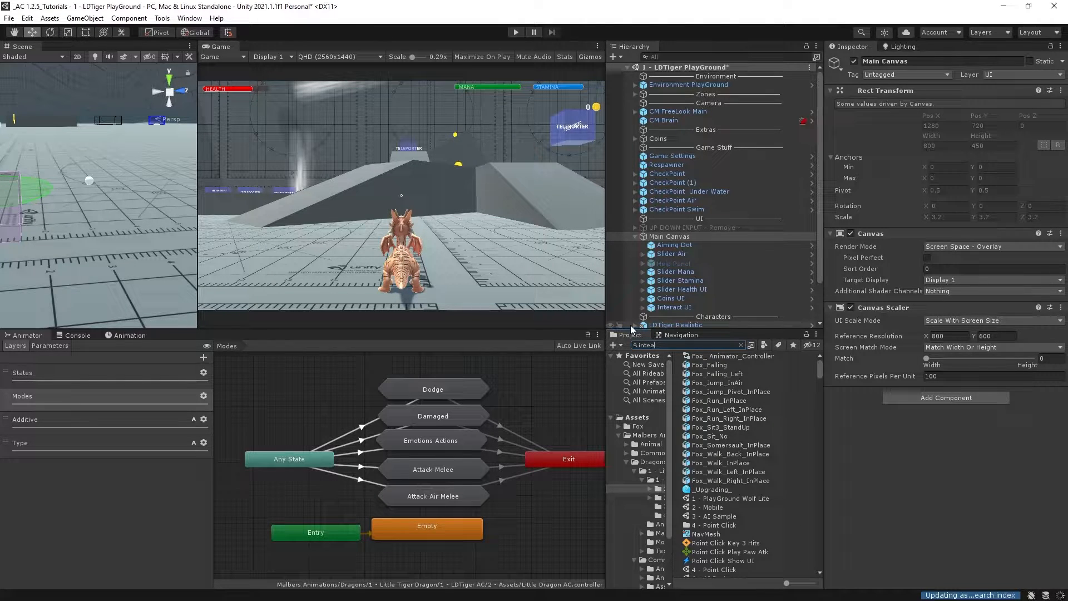
click(708, 356)
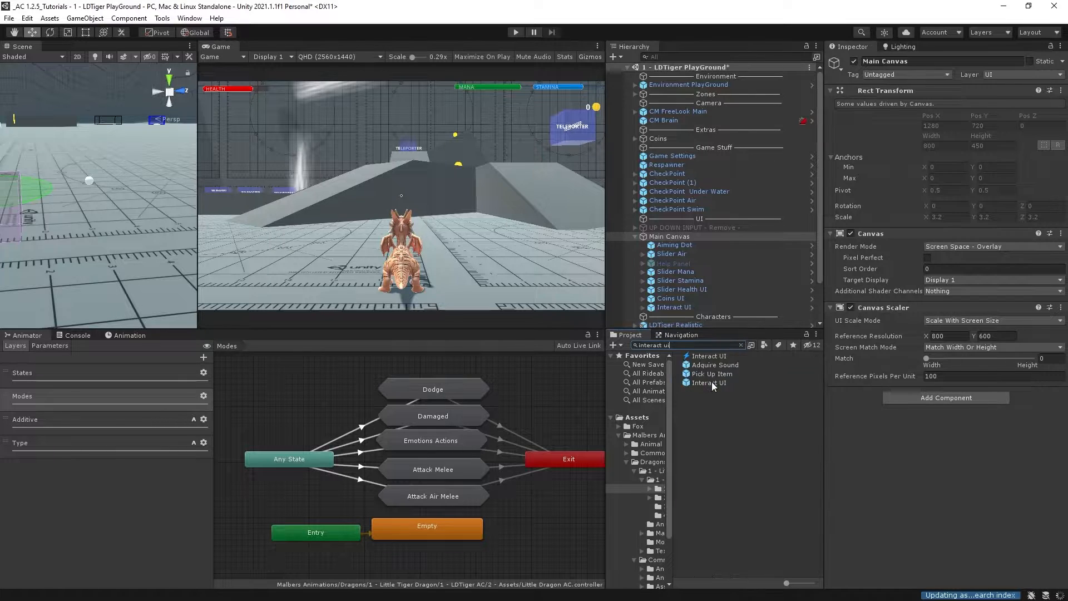
click(741, 346)
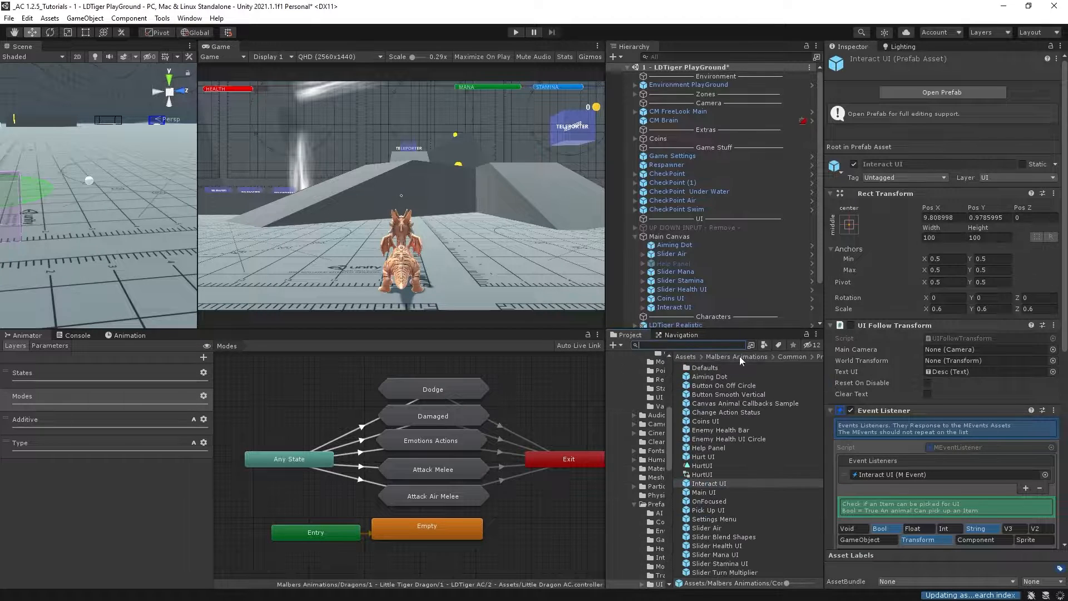
click(706, 511)
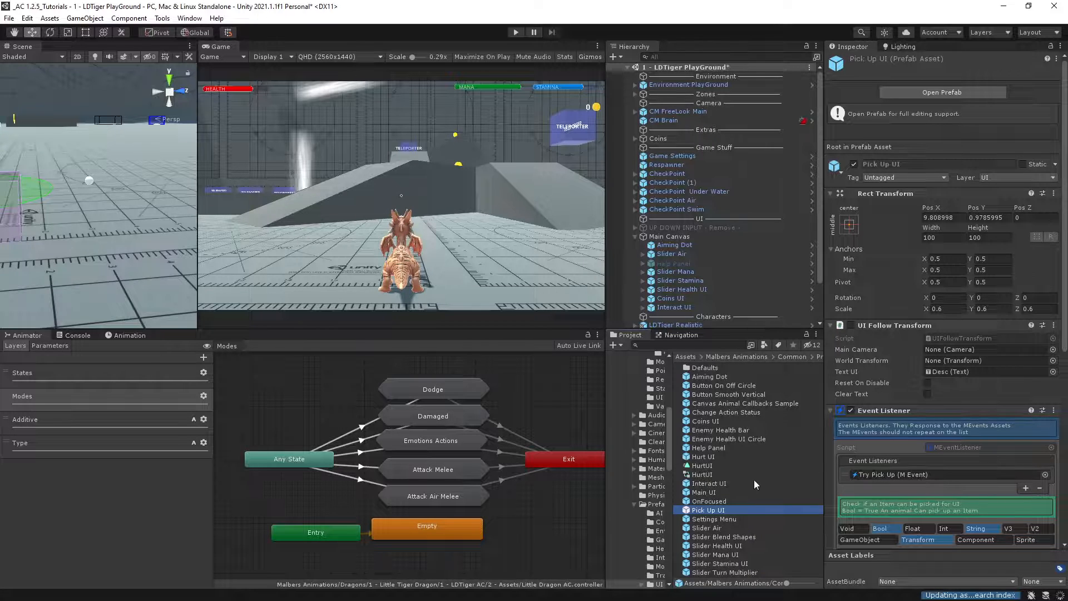
scroll(659, 312, down, 1)
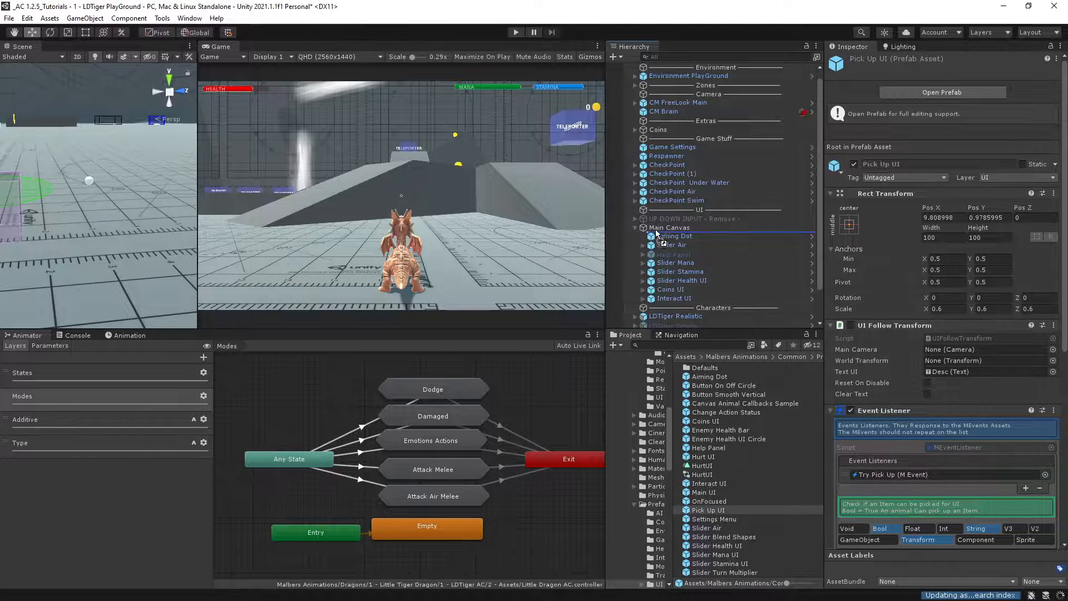
drag(658, 234, 658, 232)
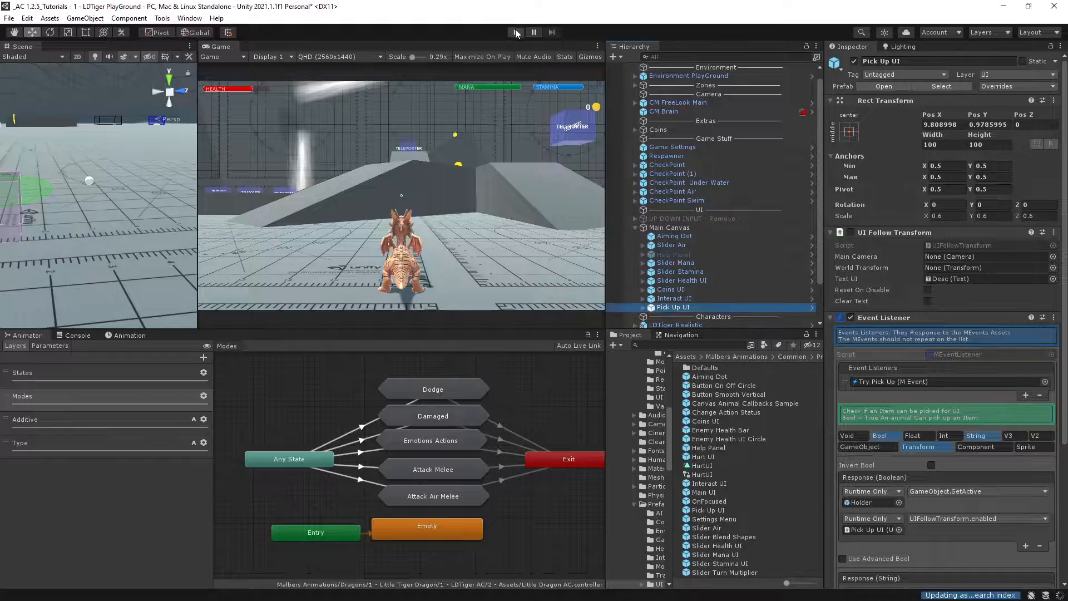
Play the scene and walk the dragon around the sphere to test the Pick Up prompt, viewing the pick-up area up close
click(514, 33)
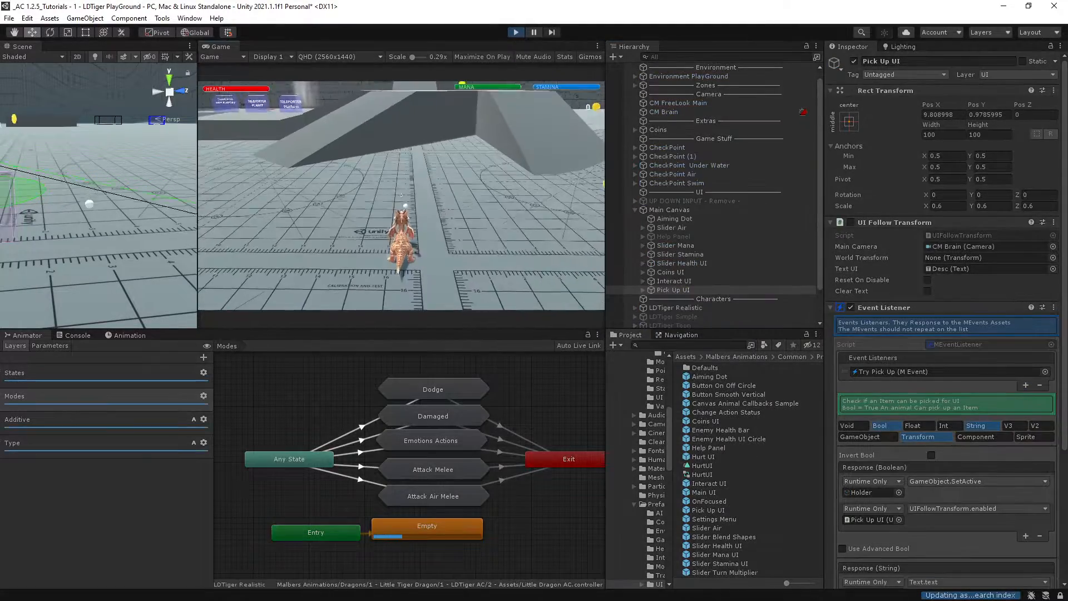
key(w)
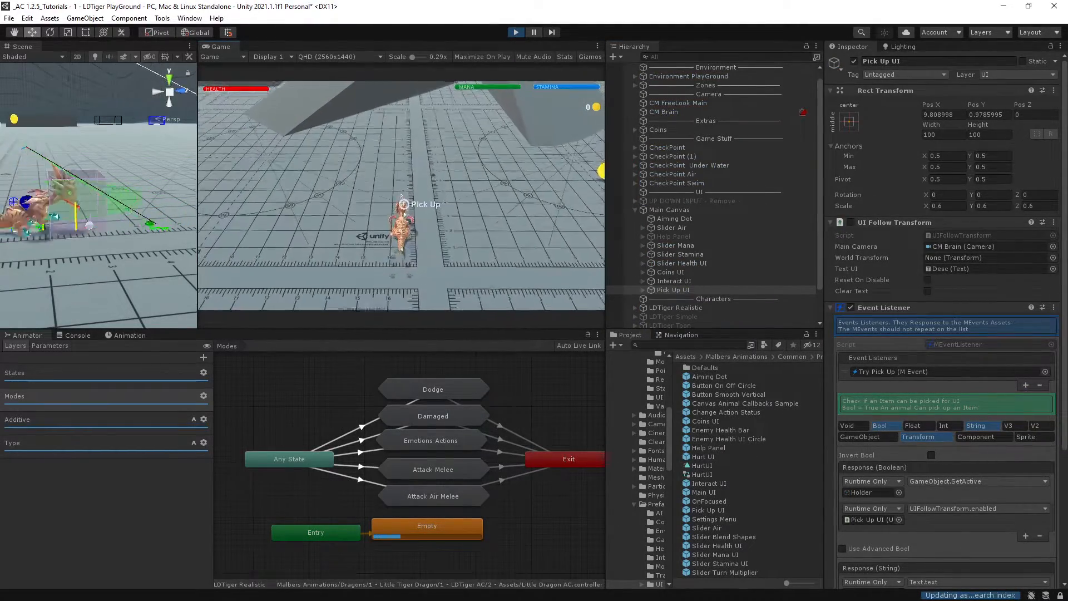
key(s)
key(a)
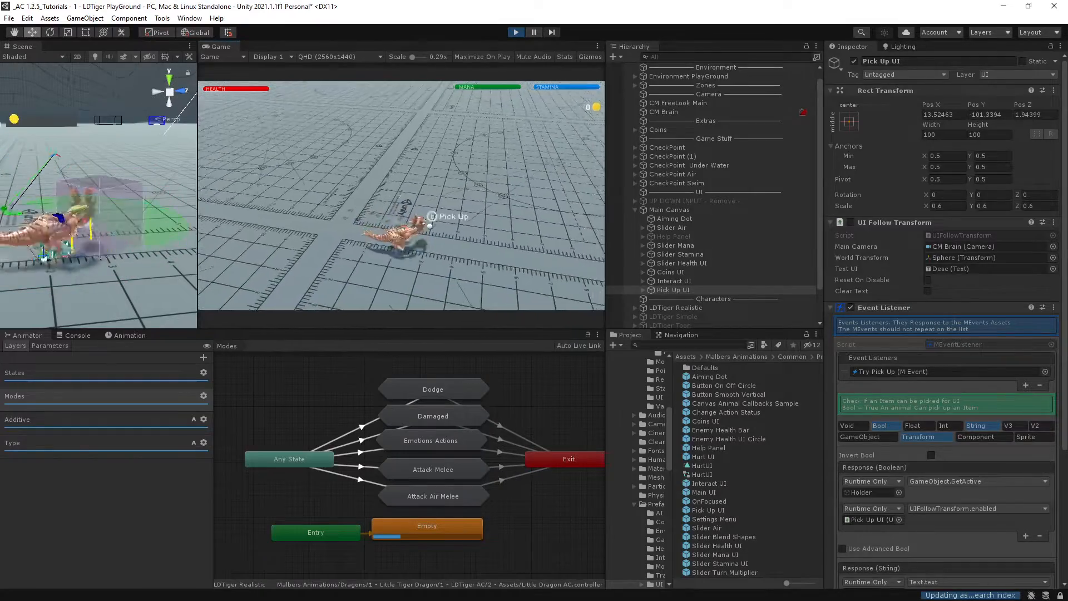
key(d)
key(s)
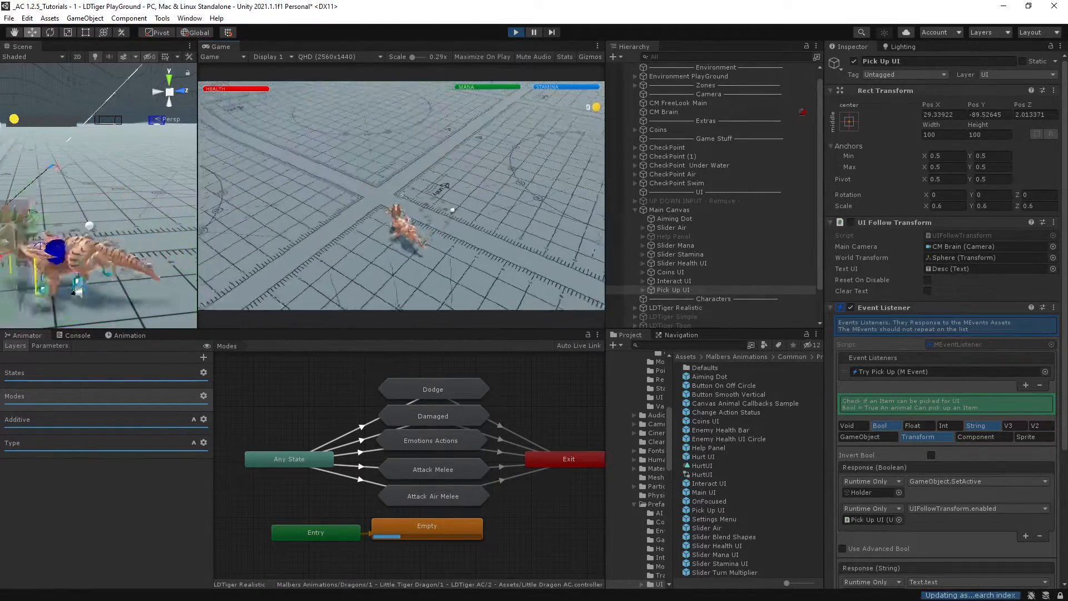
key(w)
key(d)
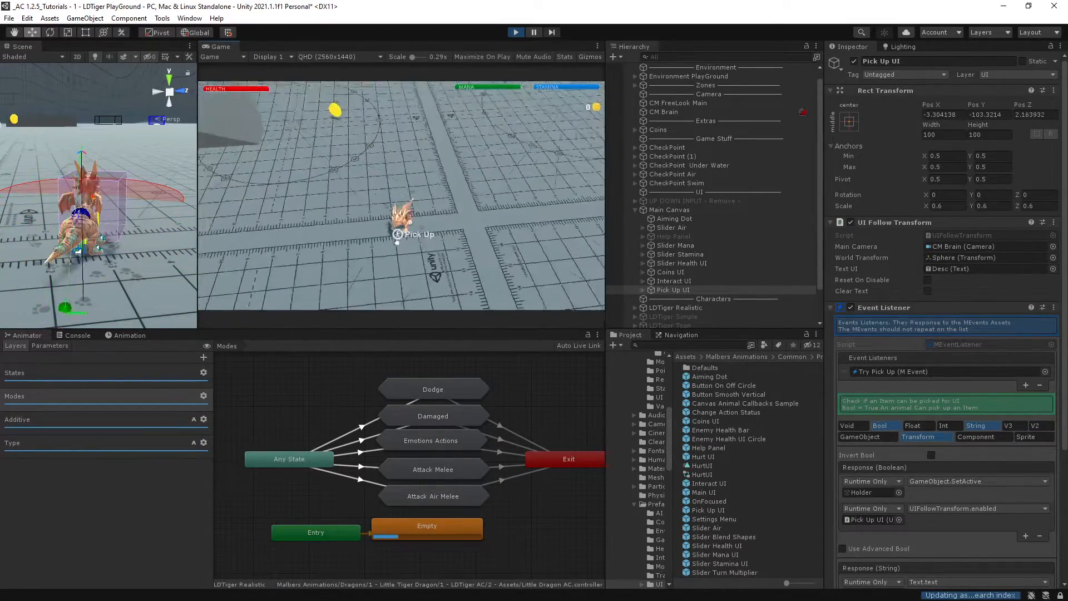
alt+drag(98, 188, 232, 189)
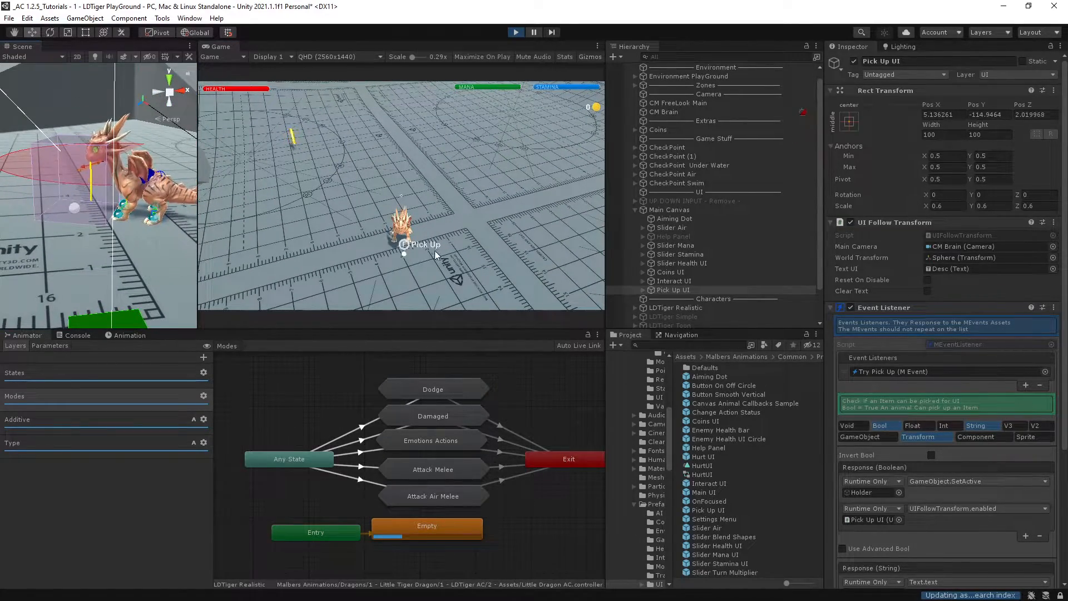
Have the dragon breathe fire and circle the sphere in play mode to test the Pick Up prompt's range
click(451, 181)
key(d)
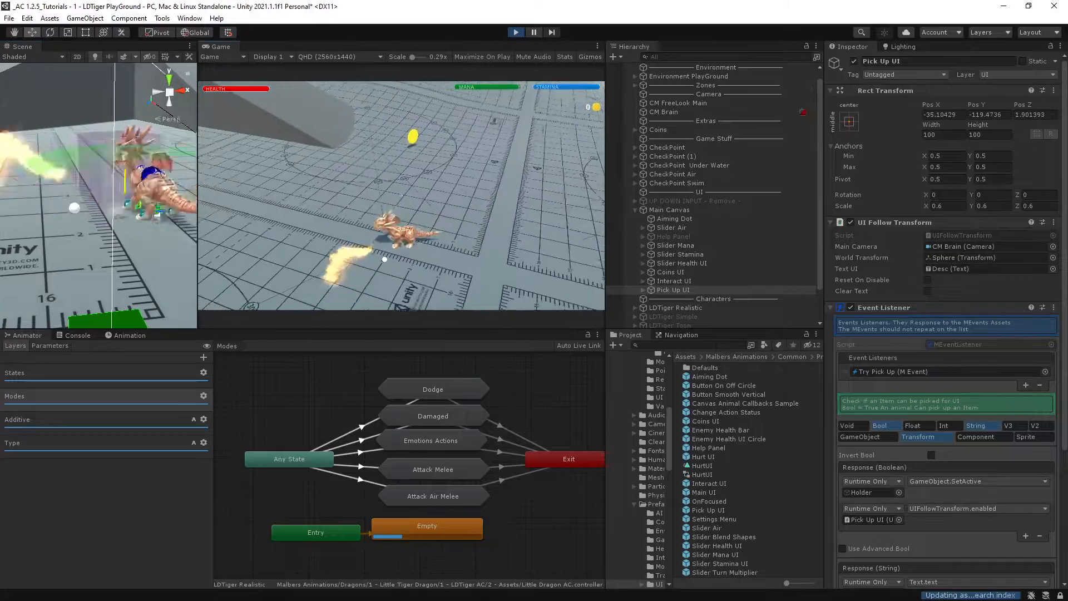
key(a)
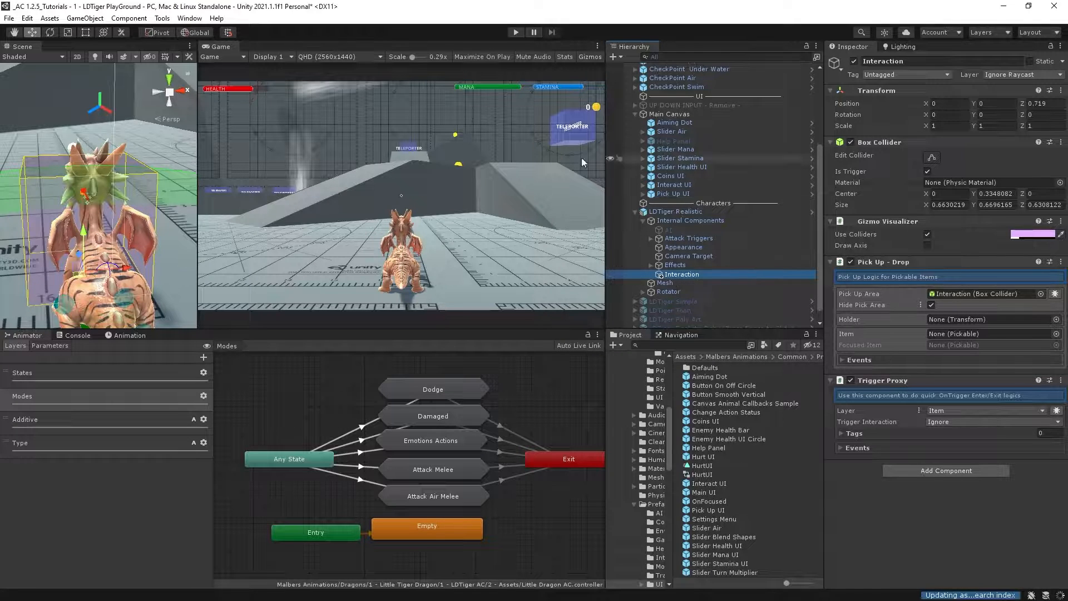
Expand the Effects object and the full Rotator bone hierarchy of LDTiger Realistic to locate the Jaw bone
right_drag(136, 158, 194, 190)
key(f)
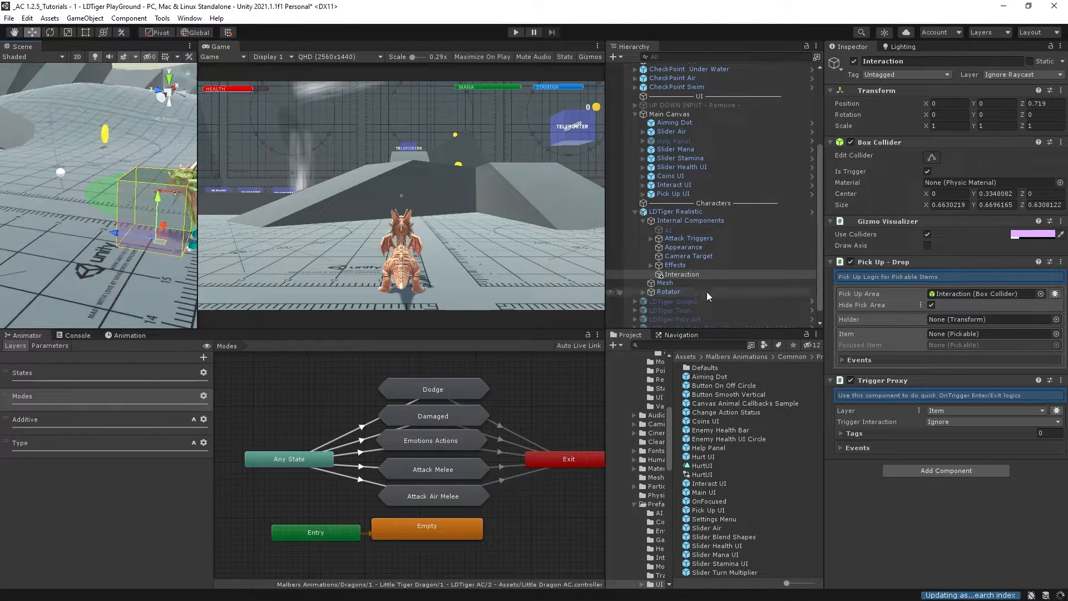
click(667, 265)
click(651, 265)
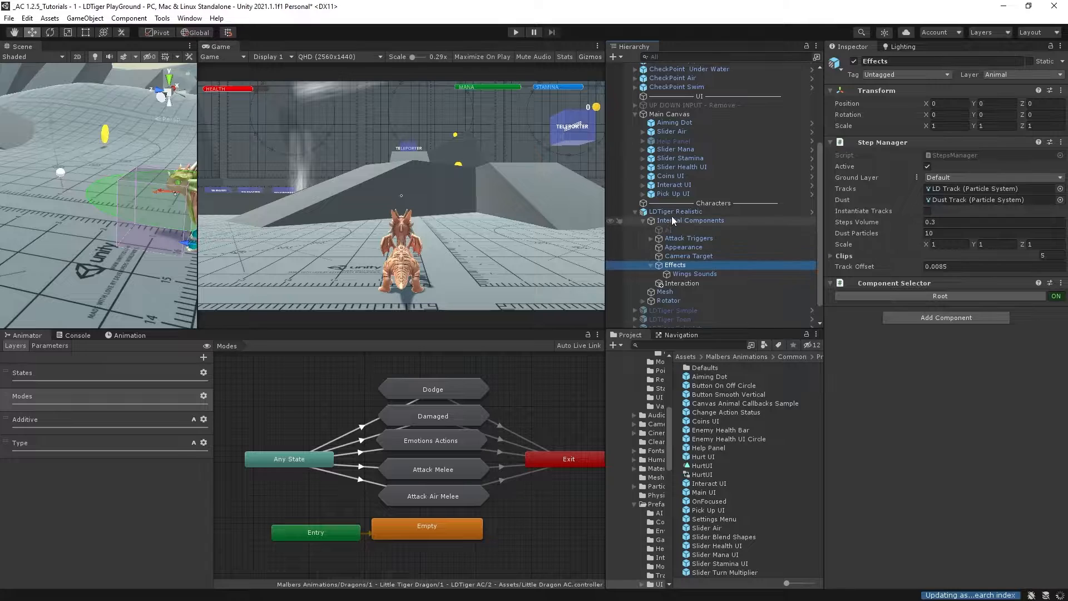
alt+click(644, 301)
scroll(711, 305, down, 5)
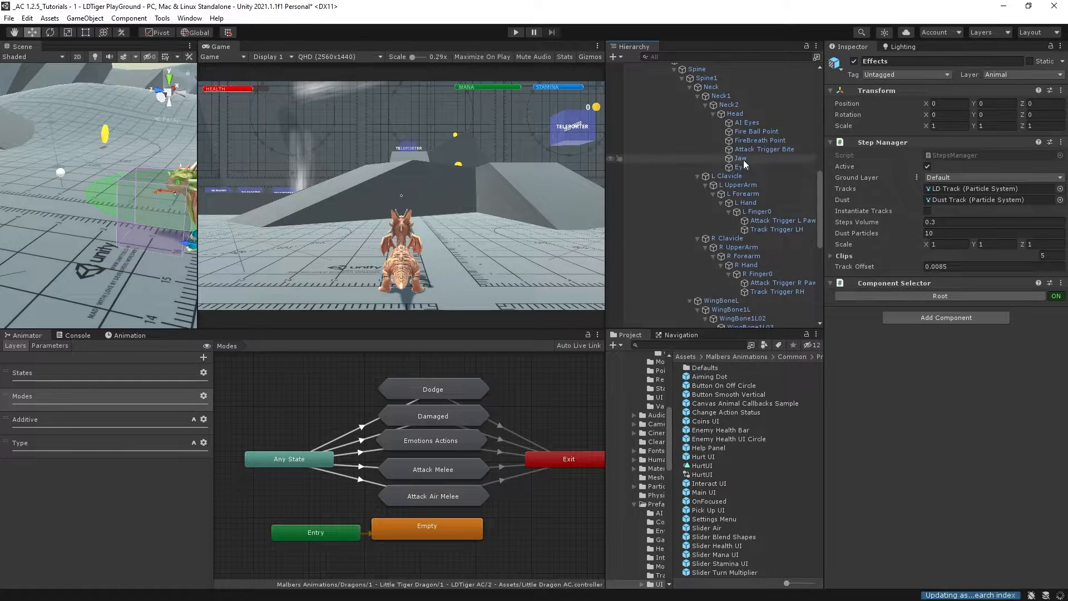
Create an empty child named Holder under the Jaw bone and move it to the dragon's mouth at about X -0.047, Y 0.024
click(740, 158)
key(w)
right_drag(121, 234, 187, 209)
right_click(746, 161)
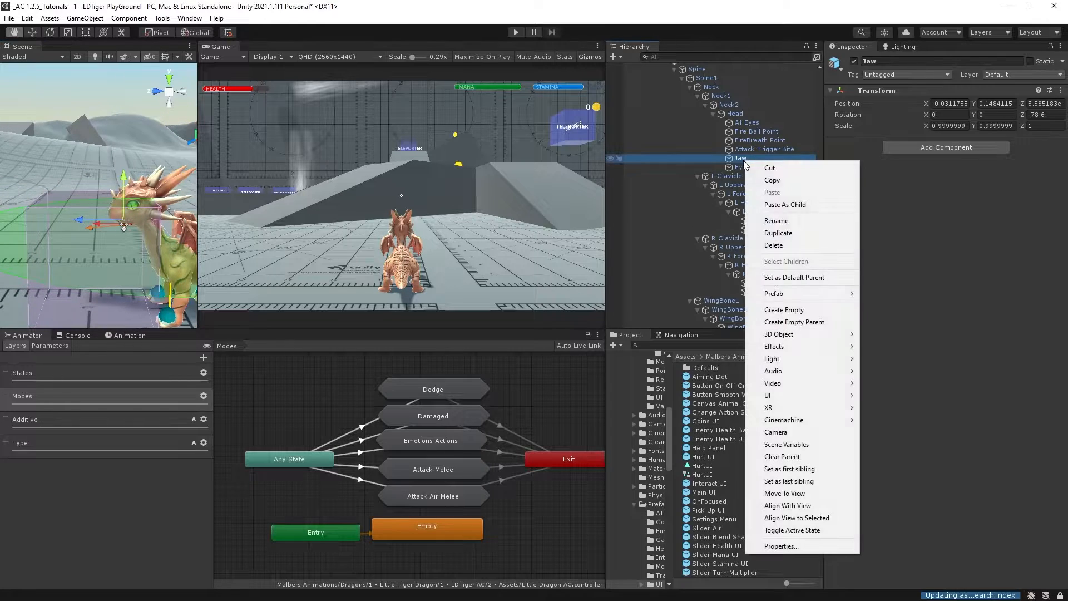
click(790, 310)
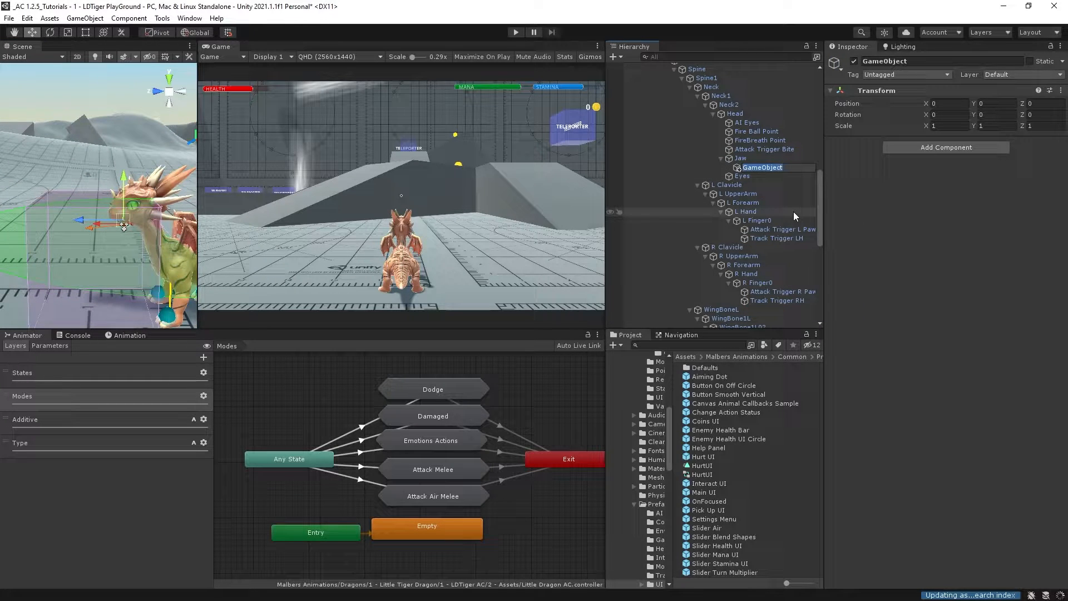
text(Holder)
key(Return)
right_drag(106, 235, 45, 174)
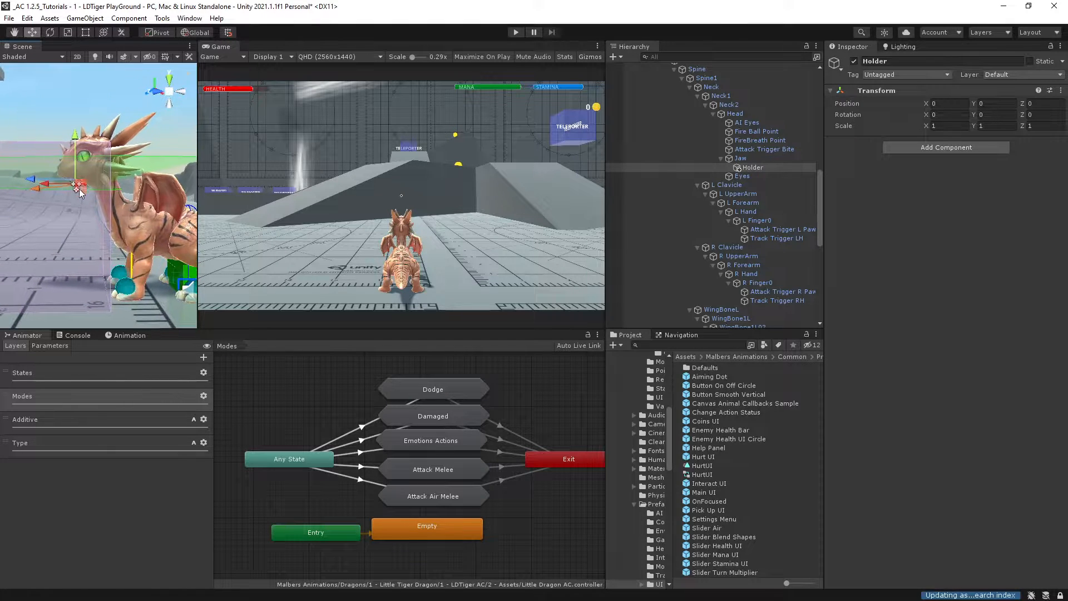
drag(82, 188, 75, 192)
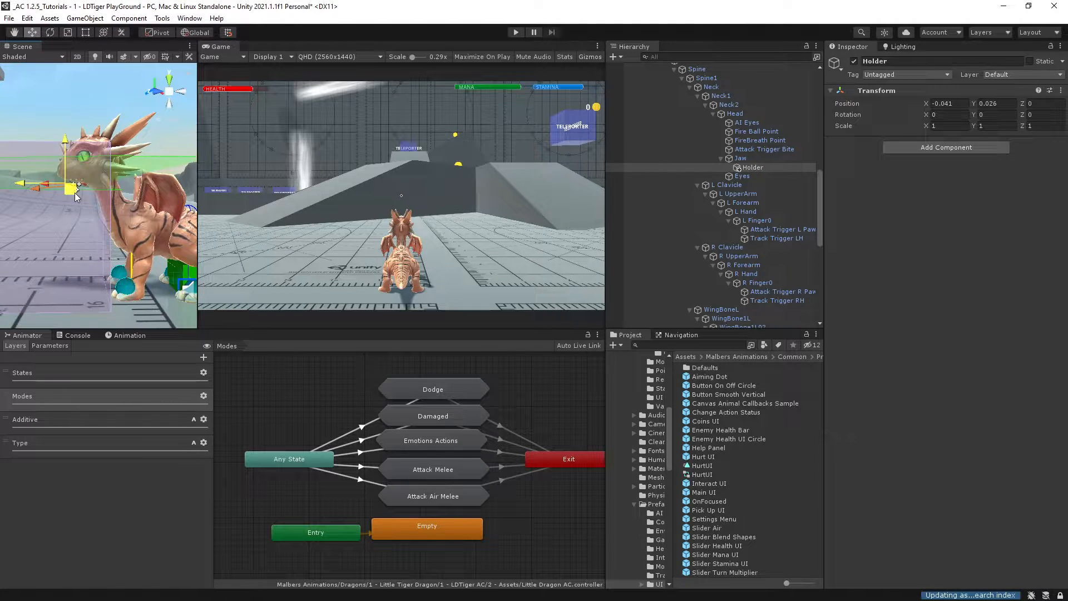
Assign the Jaw transform as the Holder of the Pick Up - Drop component on the Interaction object
scroll(723, 112, up, 5)
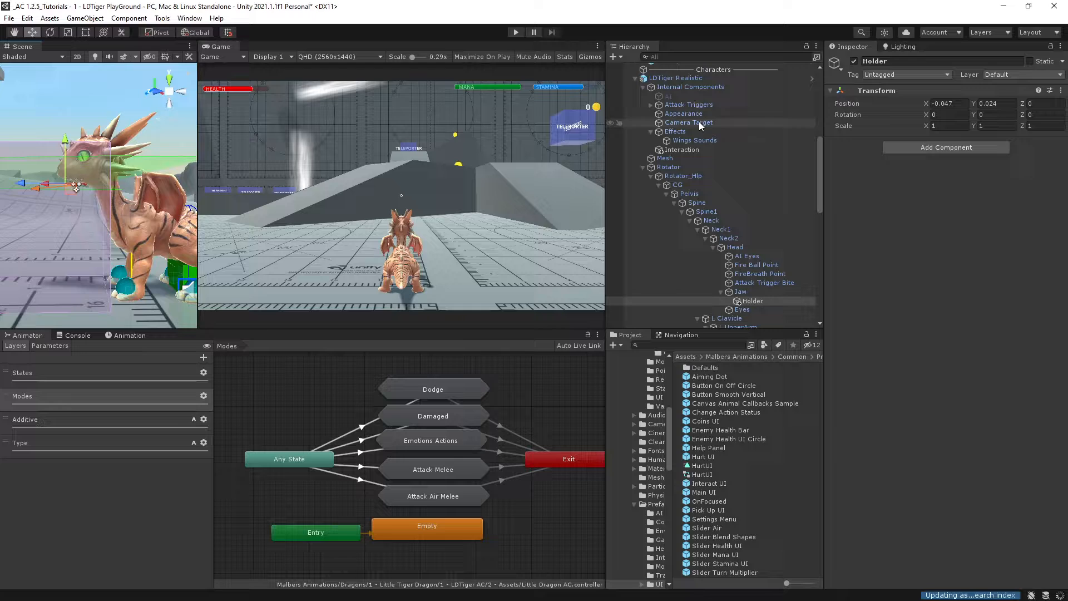
click(679, 149)
drag(751, 301, 964, 319)
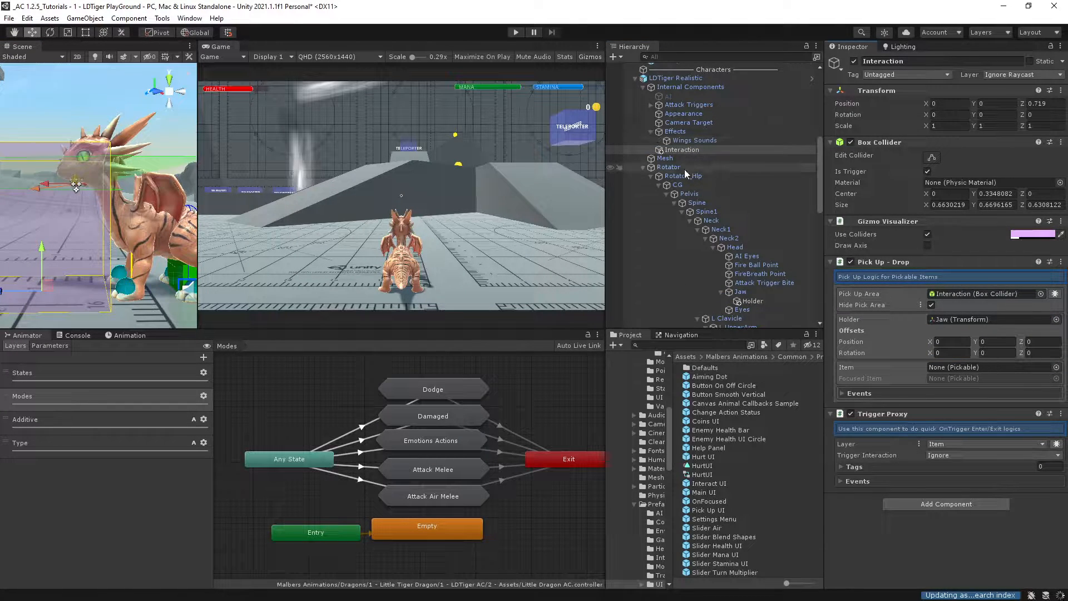
Add a new input named PickUpDrop to the Malbers Input component of LDTiger Realistic
click(682, 79)
scroll(924, 471, down, 5)
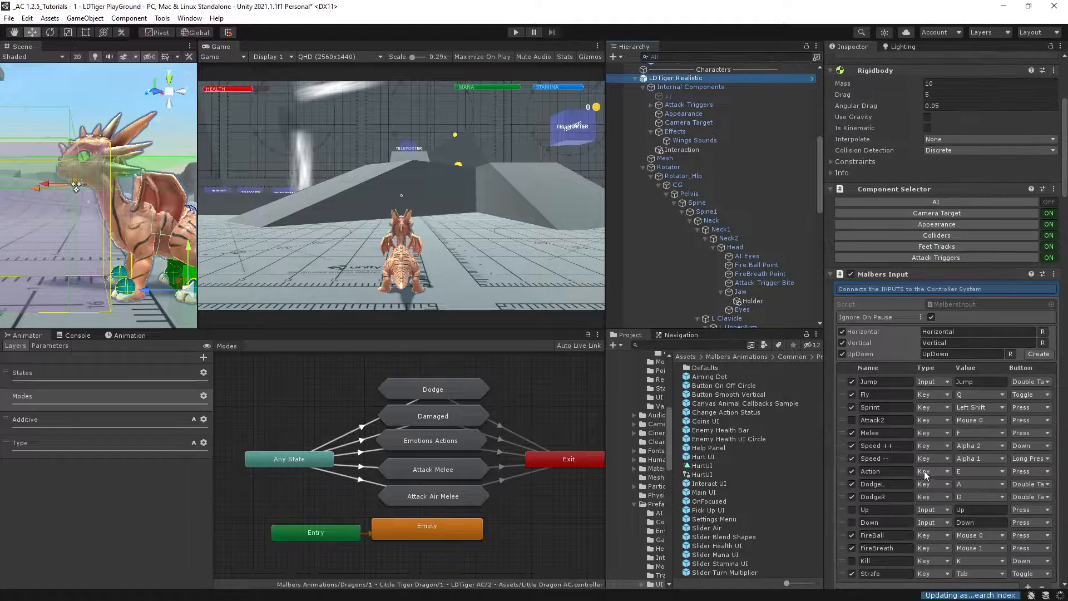
scroll(910, 287, down, 5)
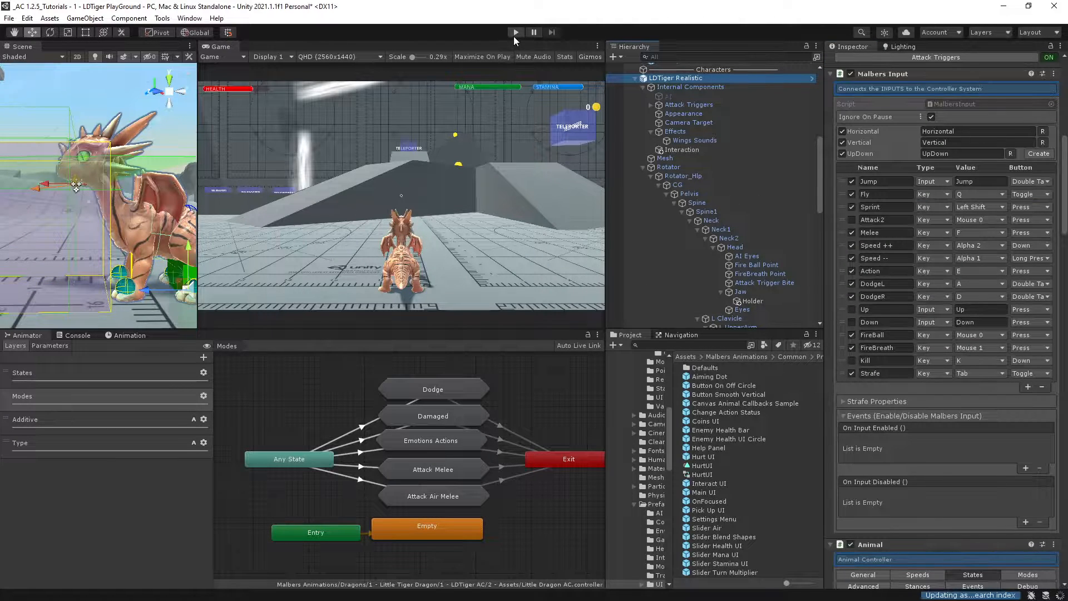
click(1028, 386)
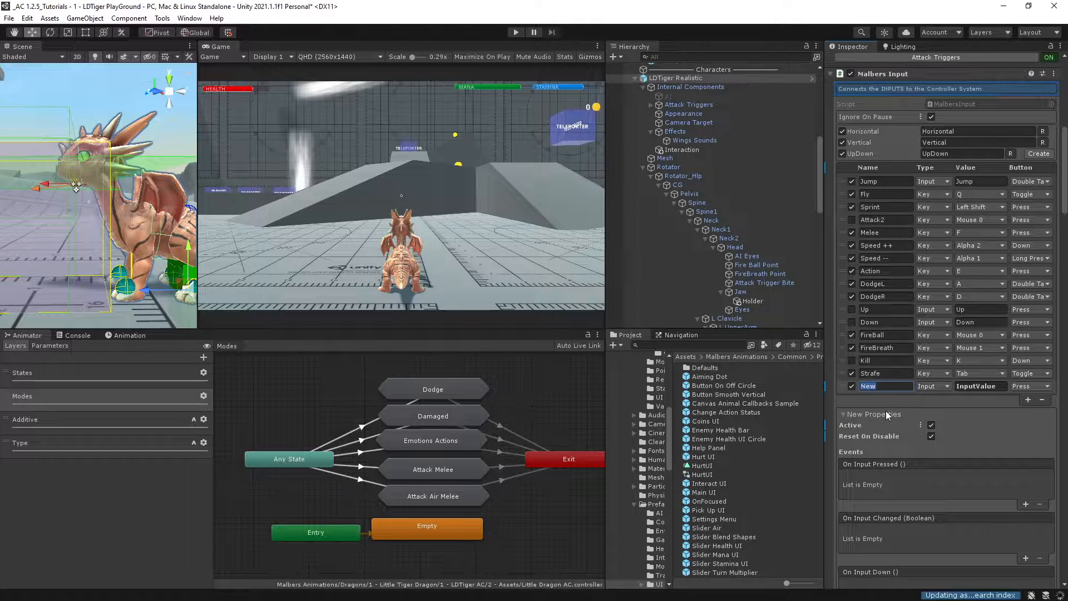
text(Pick)
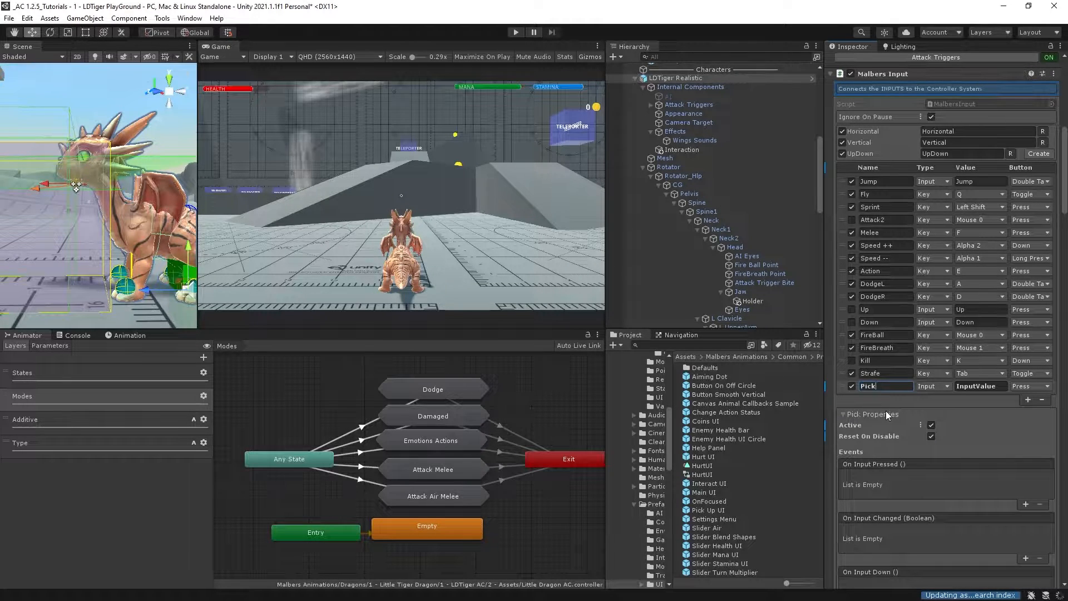
text(UpDrop)
Set the PickUpDrop input's type to Key, its value to E and its button mode to Down
click(940, 388)
click(944, 411)
click(974, 386)
key(e)
key(e)
key(e)
key(e)
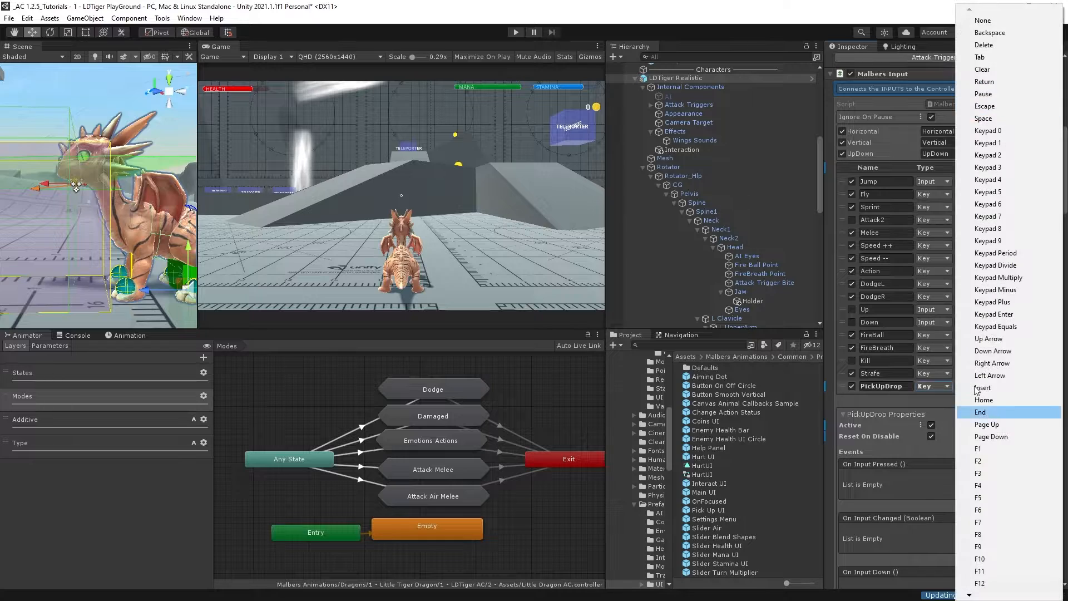
click(982, 583)
click(1029, 387)
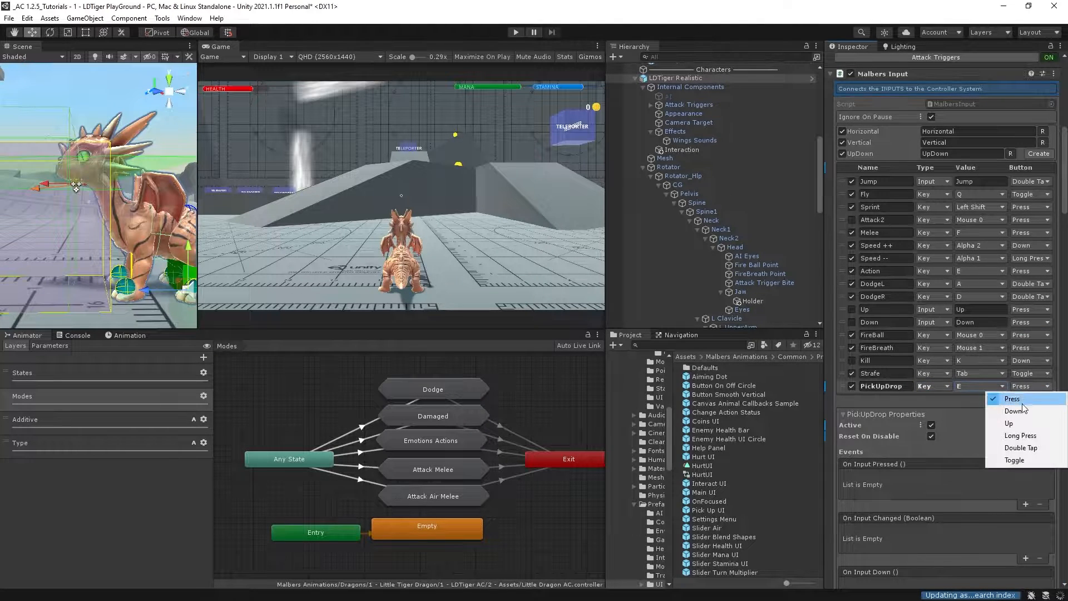
click(1018, 410)
Add an On Input Down event to PickUpDrop that calls MPickUp's TryPickUpDrop function on the Interaction object
scroll(959, 481, down, 3)
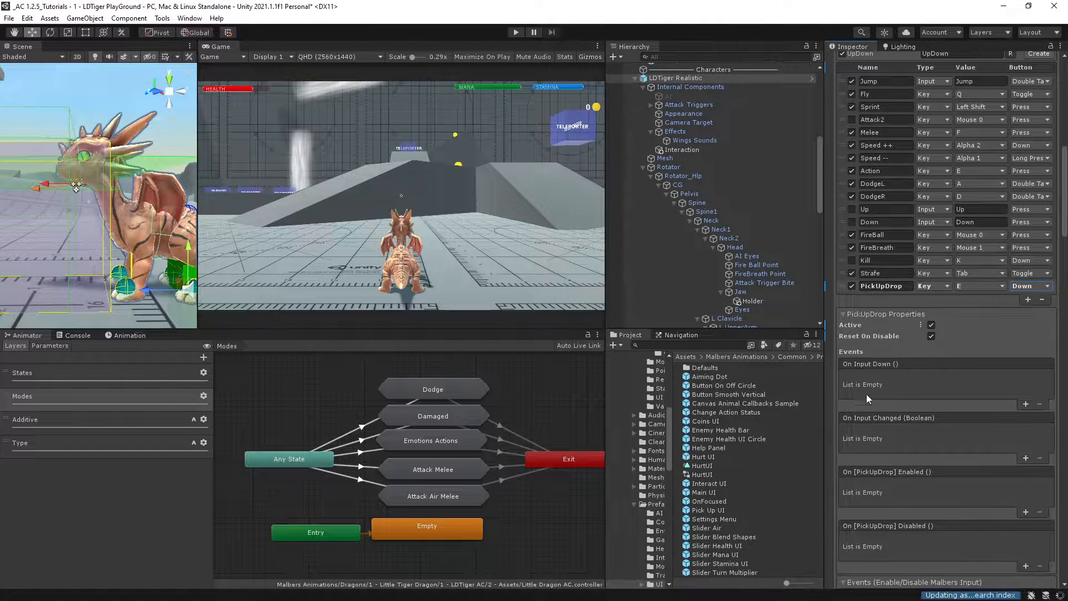
click(1025, 404)
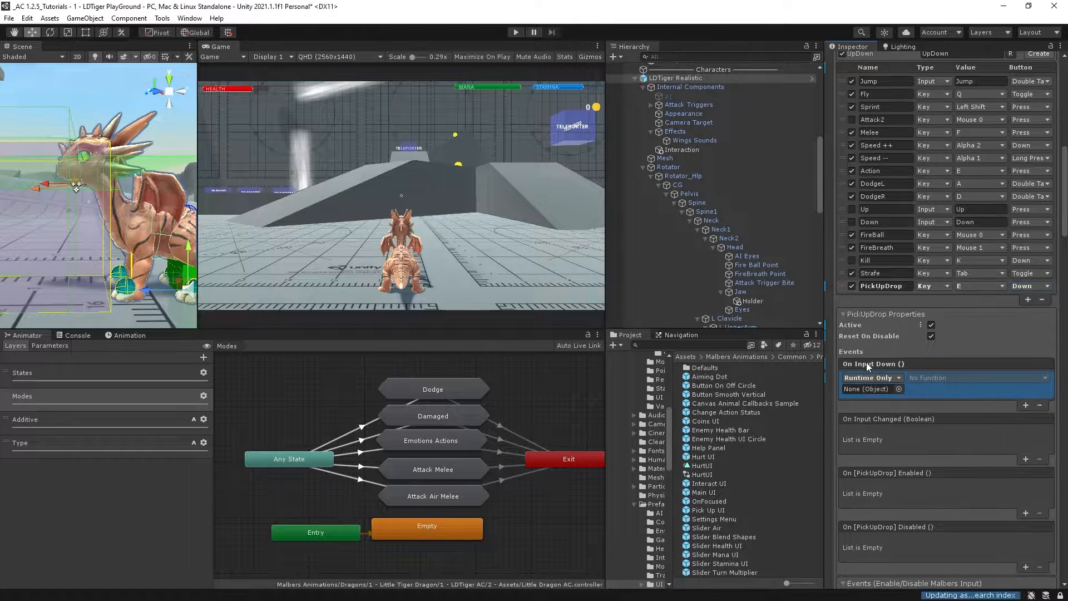
drag(672, 139, 865, 389)
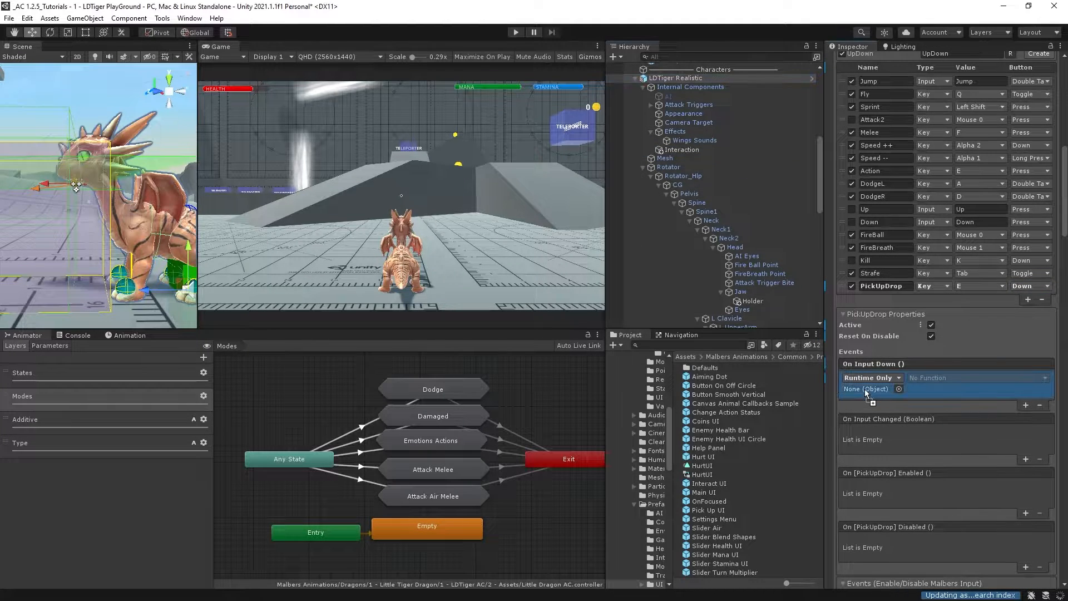
click(940, 378)
mouse_move(953, 456)
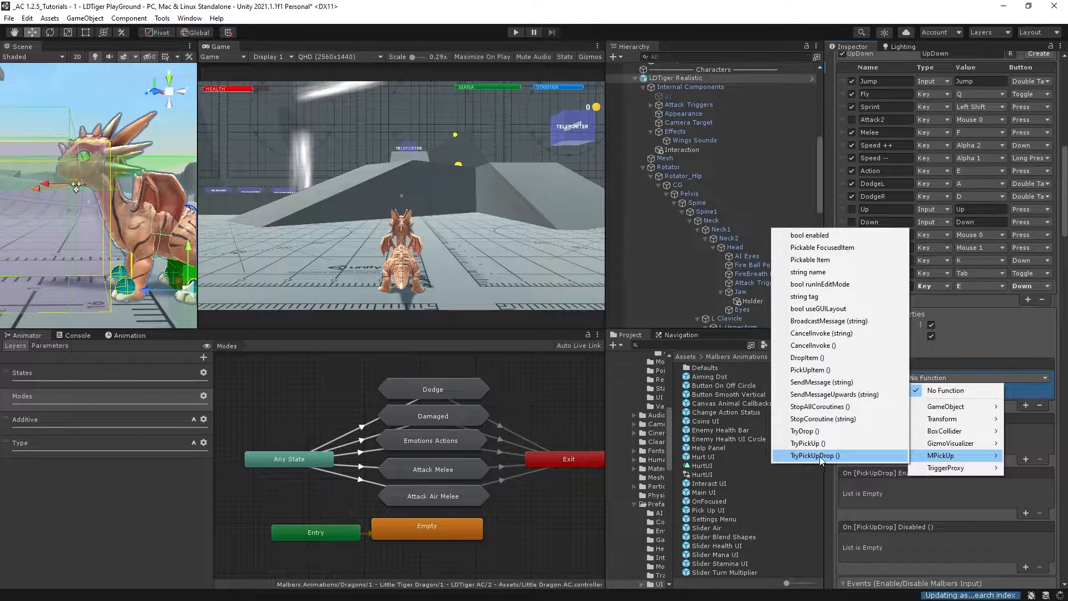
click(811, 456)
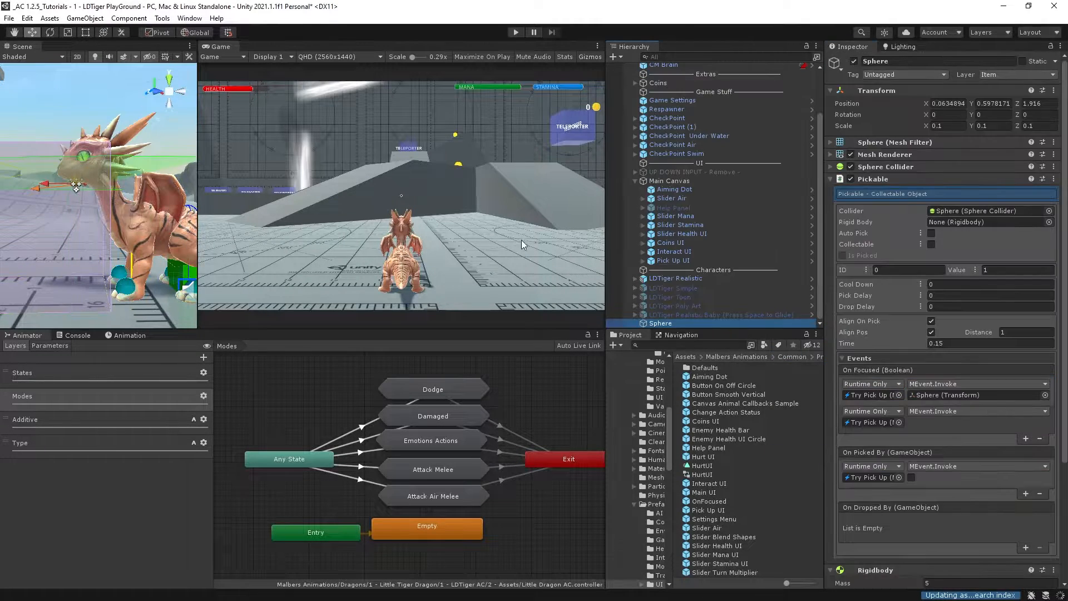
Play the scene to test picking up, carrying and dropping the sphere with the dragon, ending play mode after the test
click(516, 33)
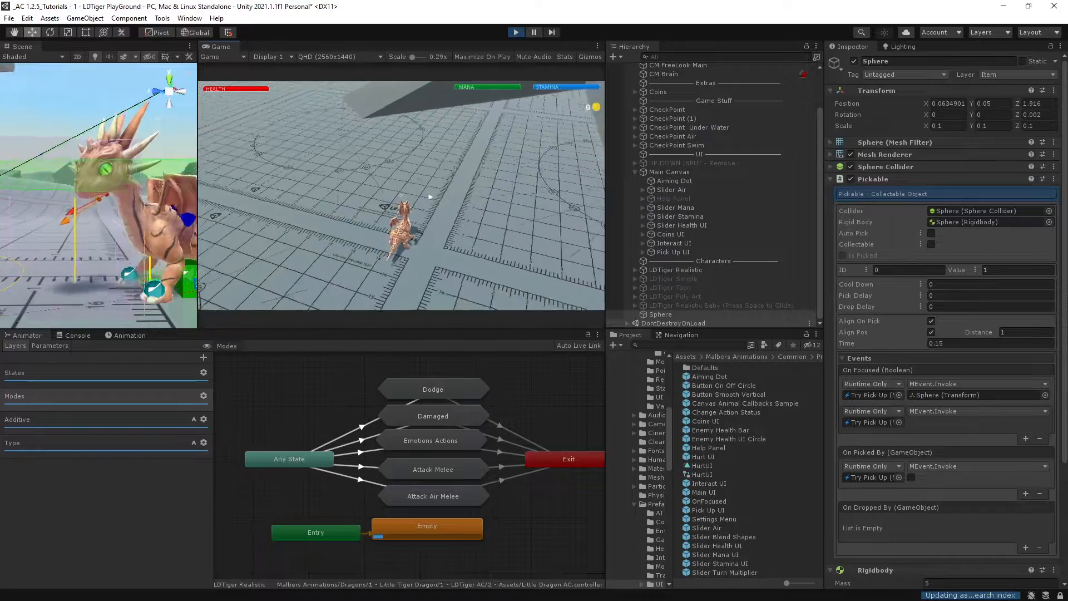
key(w)
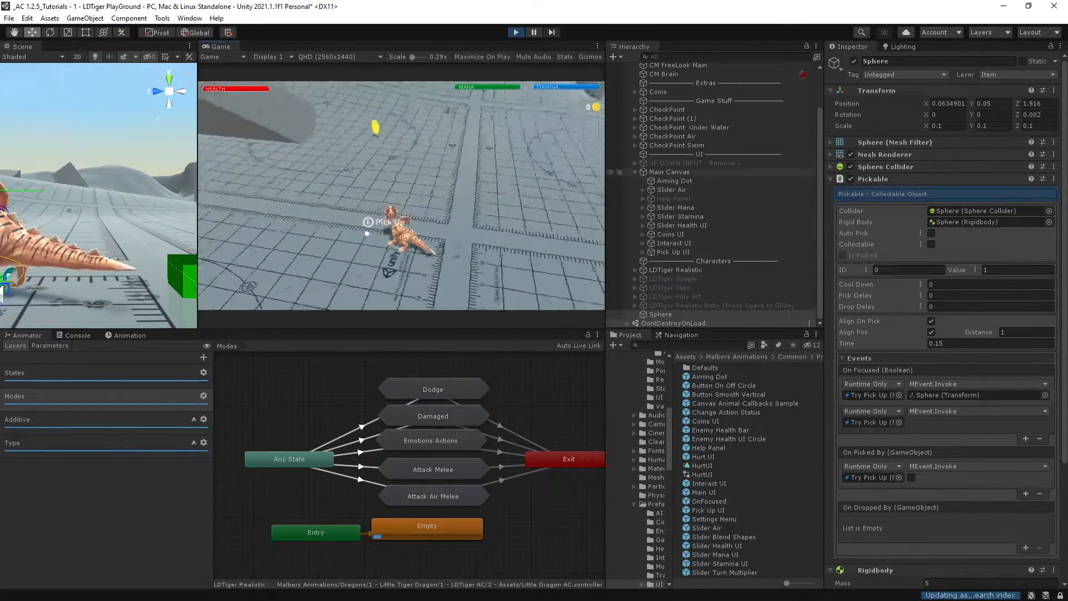
key(e)
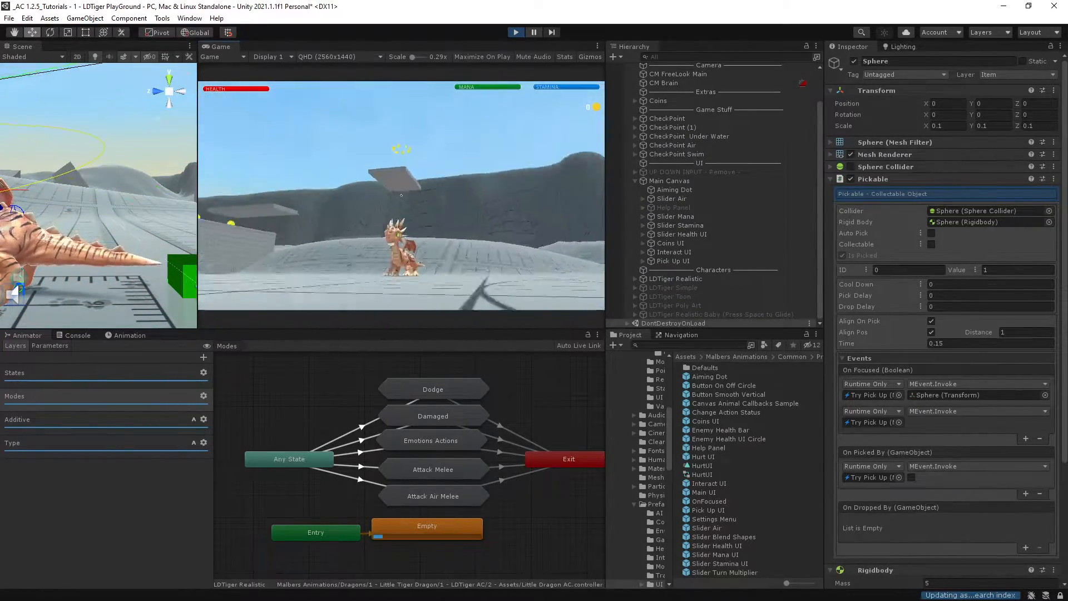
key(w)
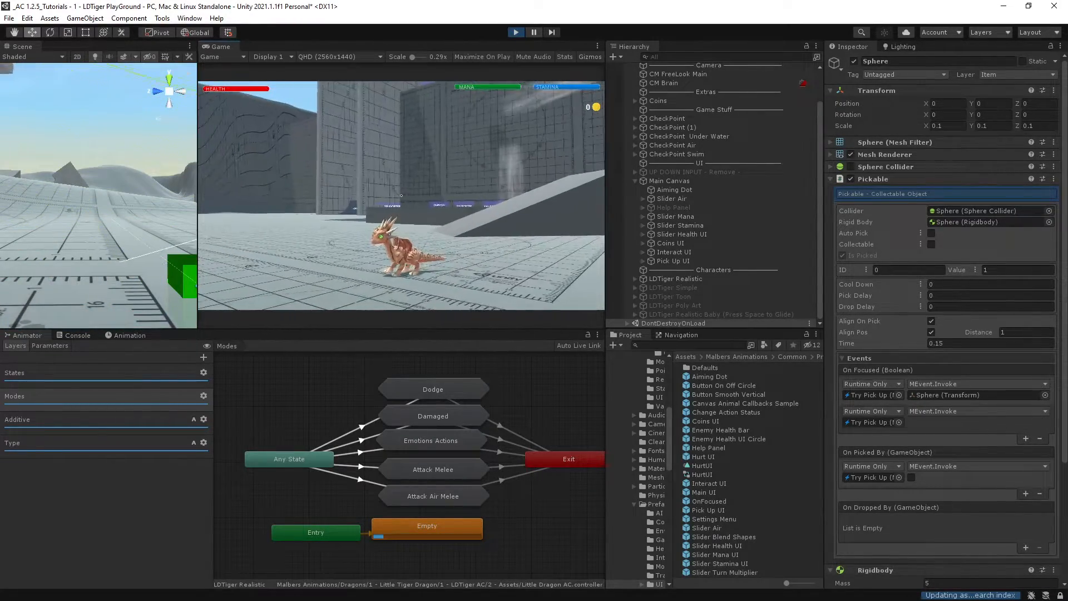
key(e)
key(s)
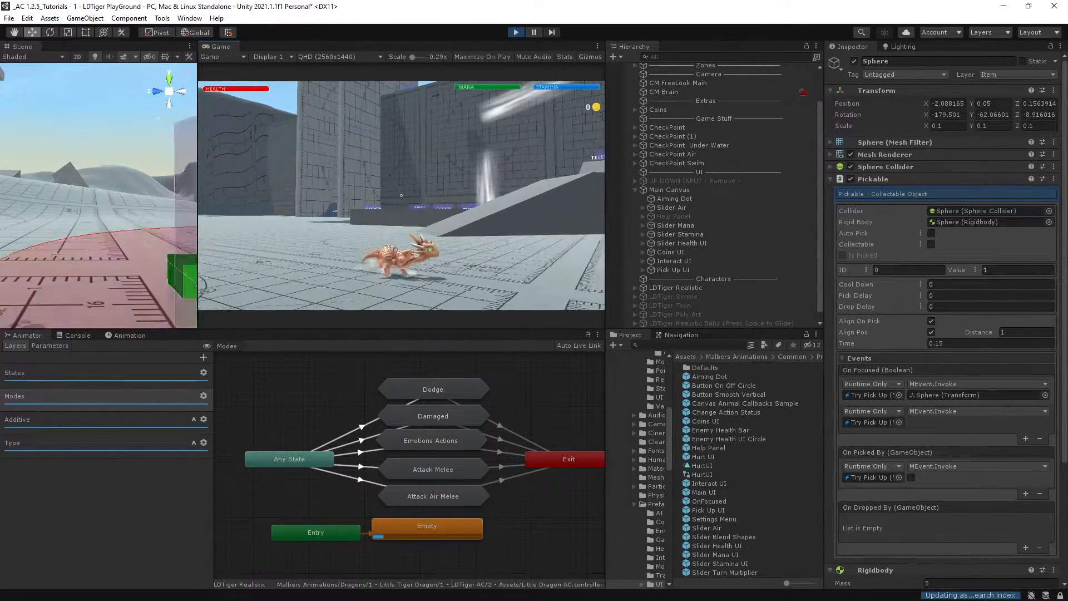
key(e)
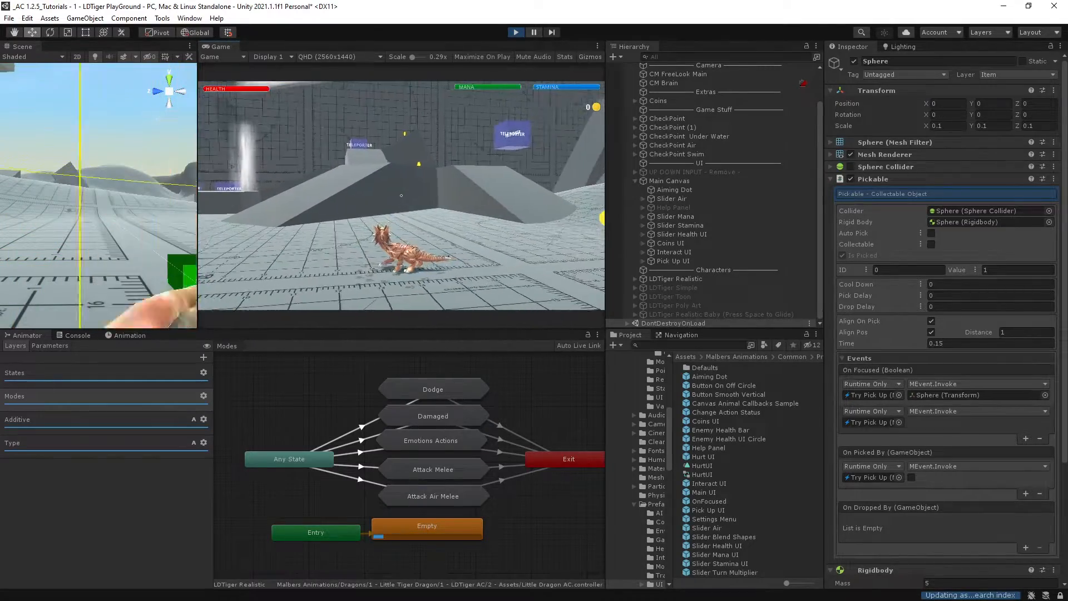
key(e)
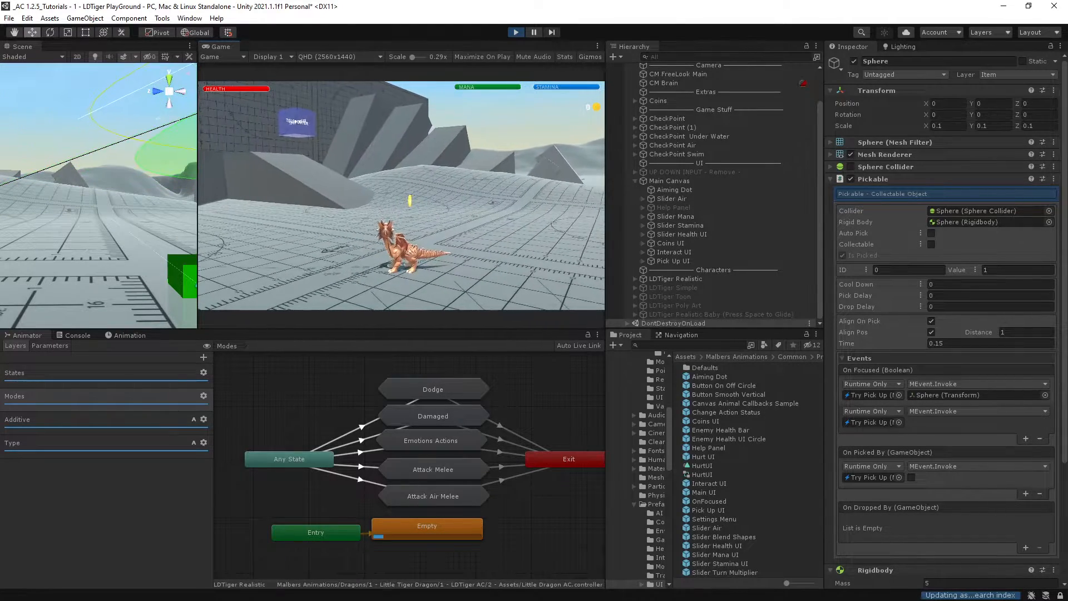
key(ctrl+p)
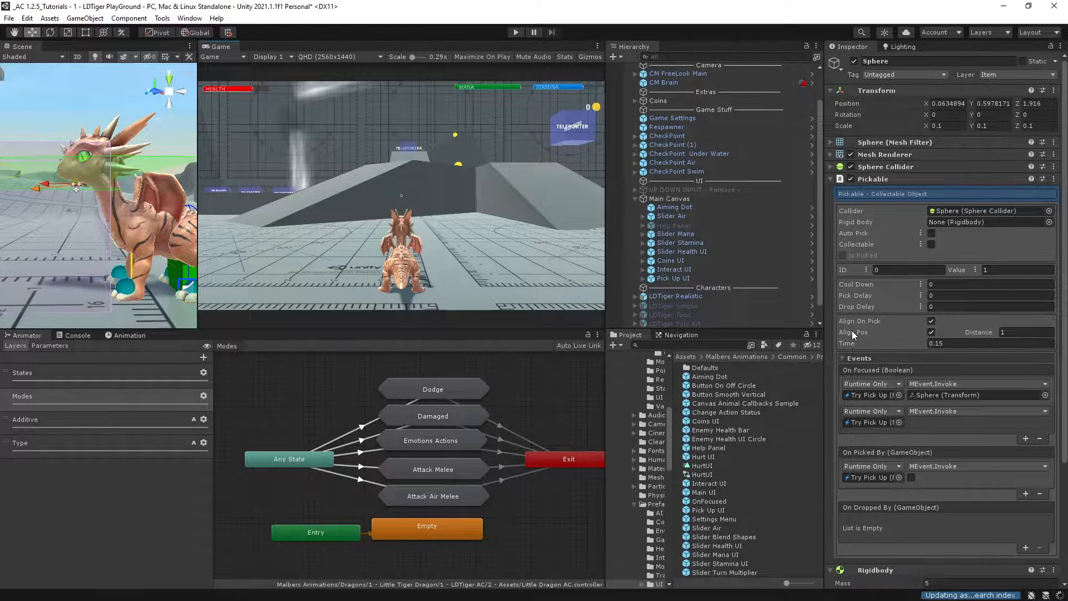
Disable Align On Pick in the sphere's Pickable component and play the scene to test picking up and dropping the sphere
click(932, 321)
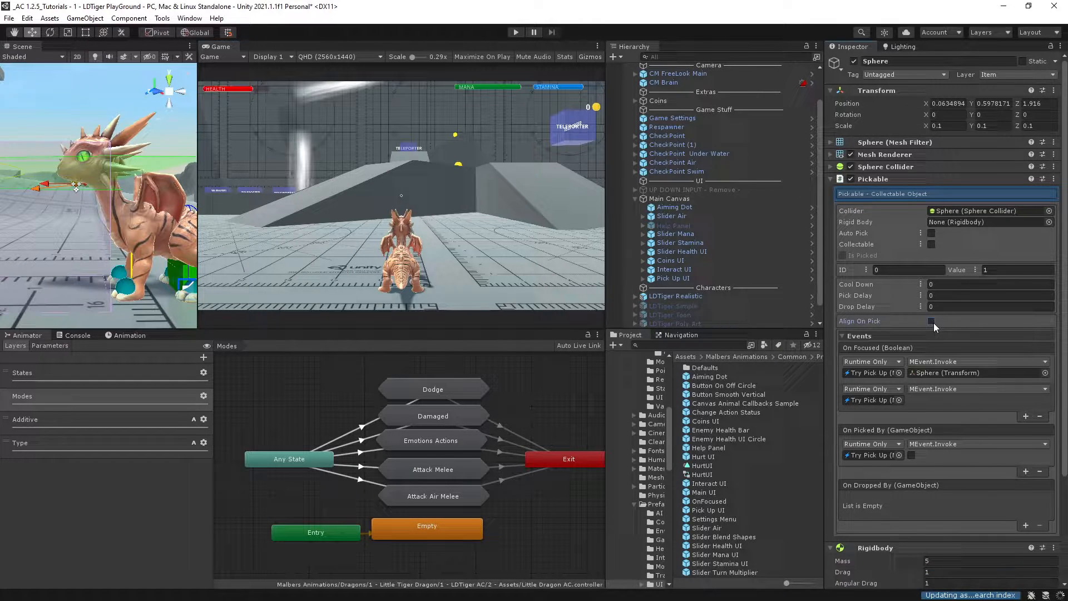
click(516, 33)
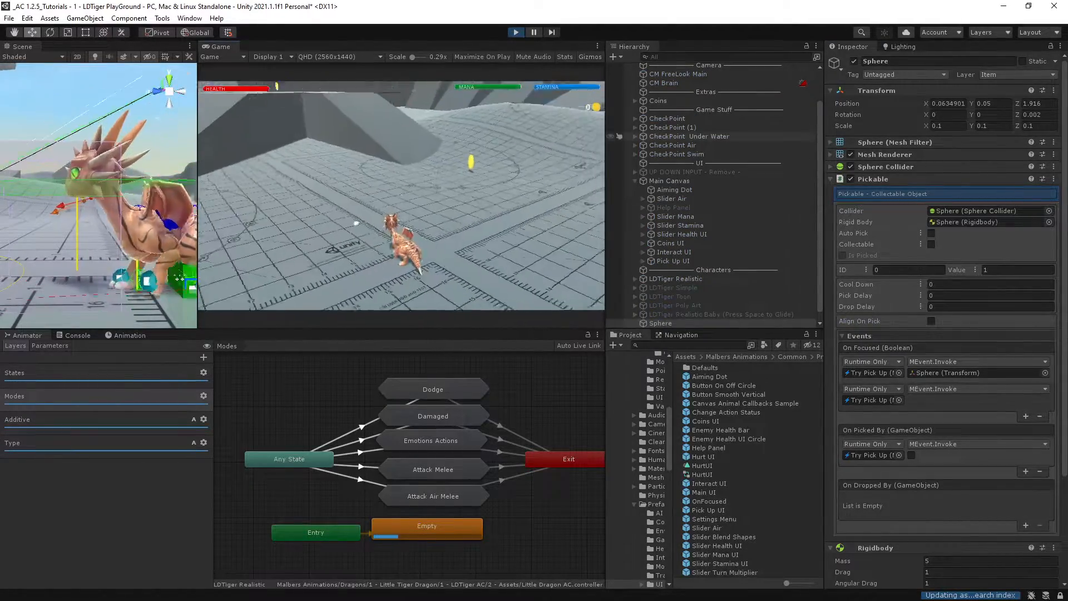
key(w)
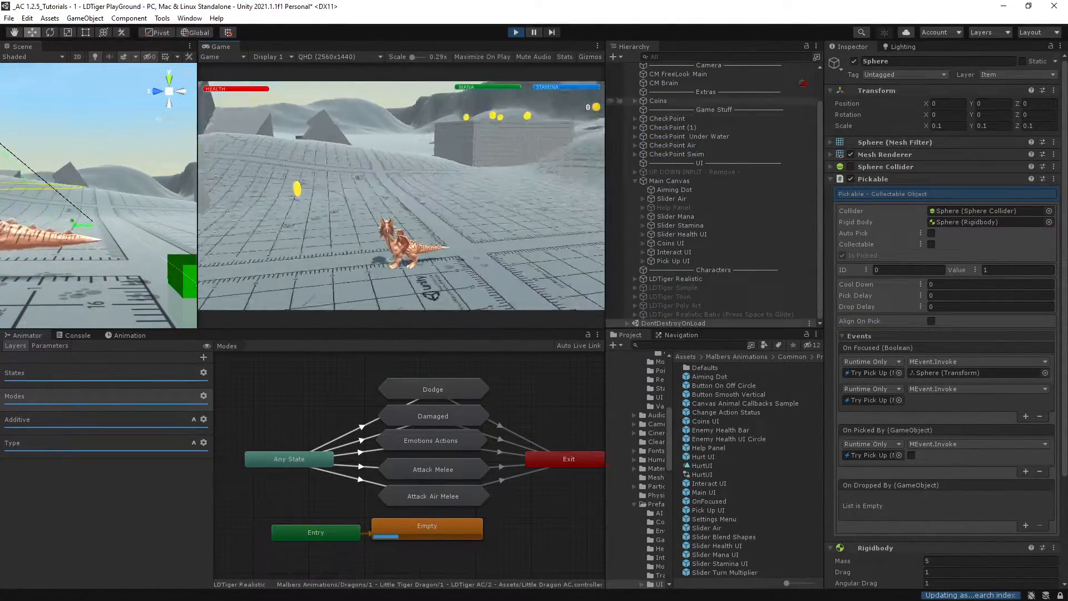
key(d)
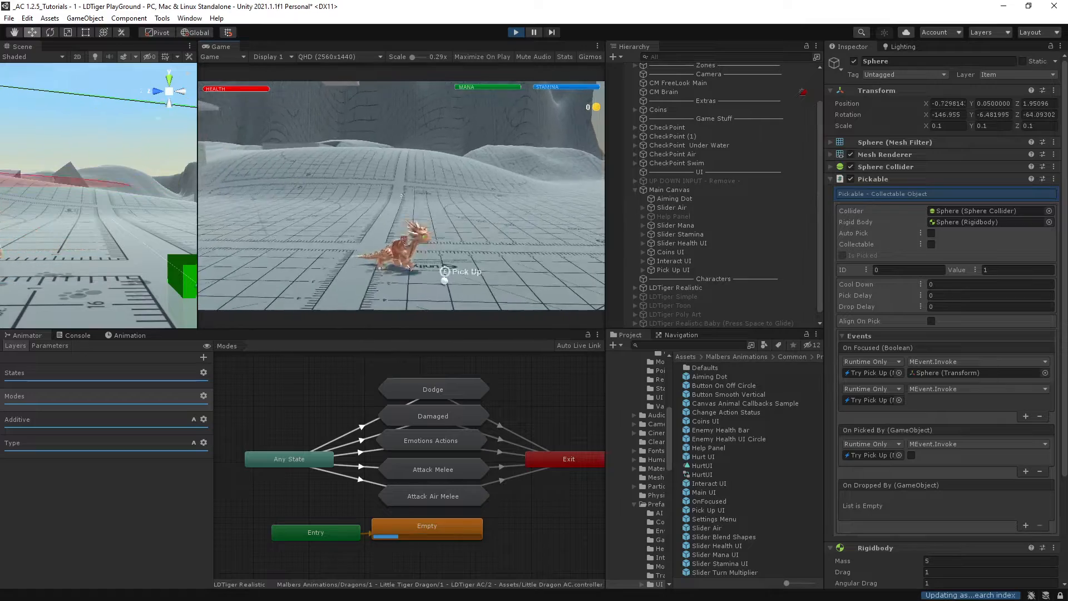
key(s)
key(d)
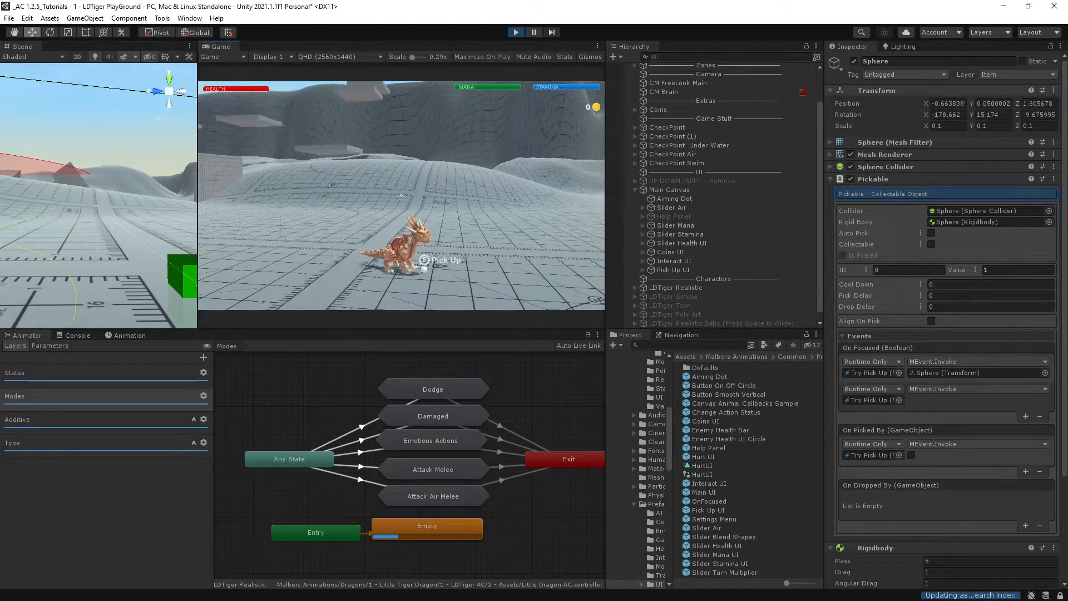
Test picking up and dropping the sphere again while running the dragon around the scene, and end play mode
key(e)
key(e)
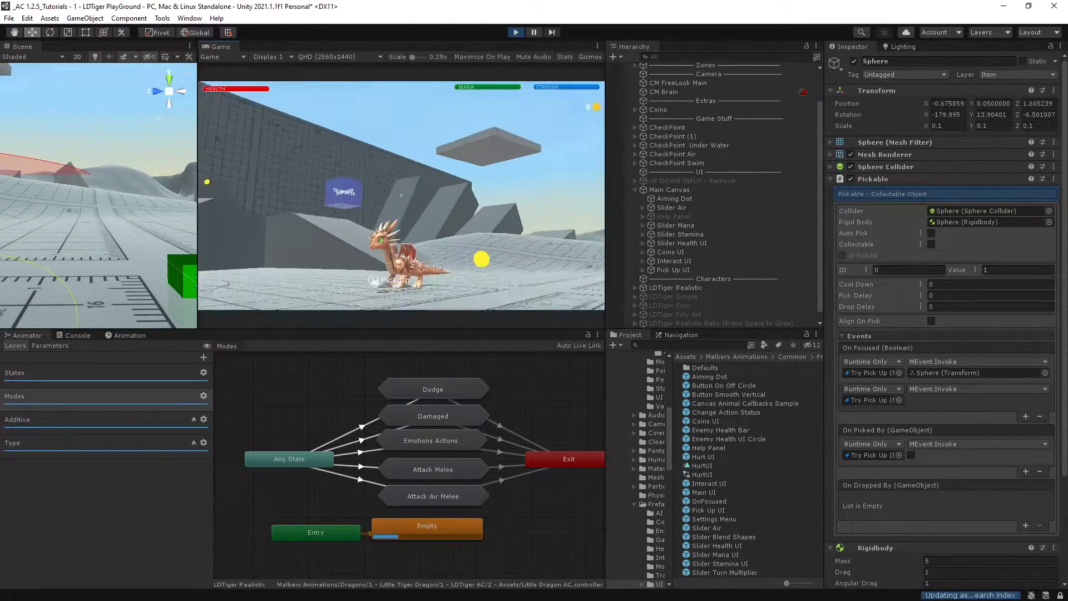
key(d)
key(shift+d)
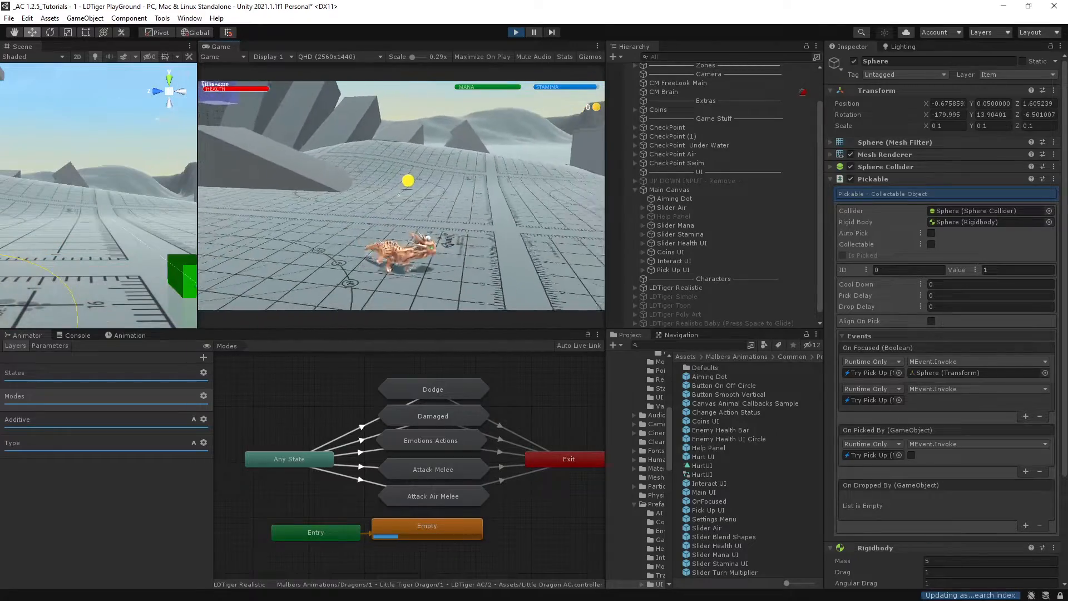
key(shift+w)
key(shift+a)
key(shift+s)
key(shift+d)
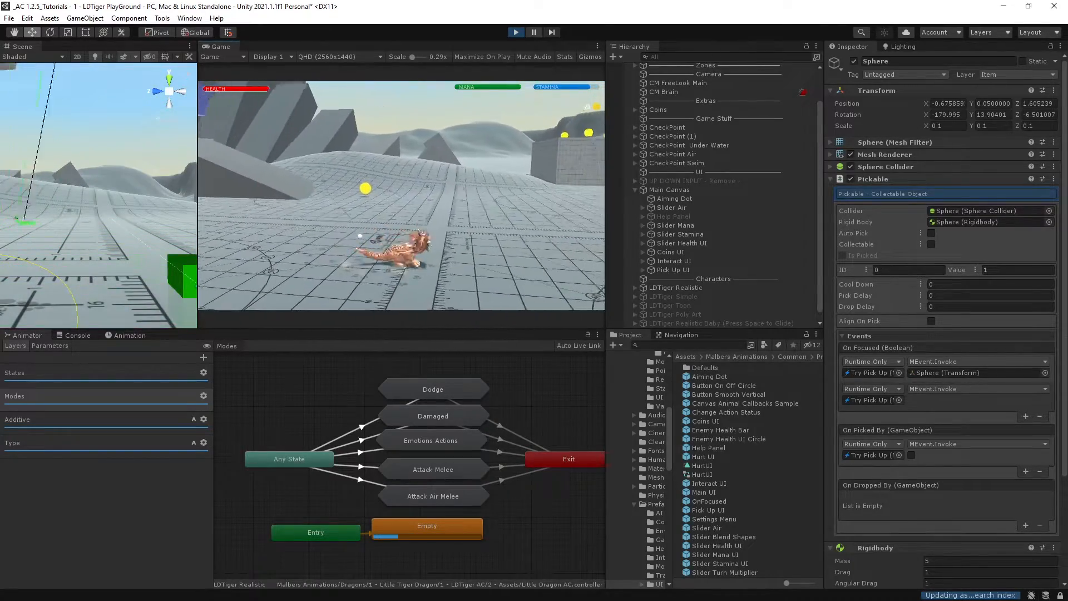
key(shift+w)
key(a)
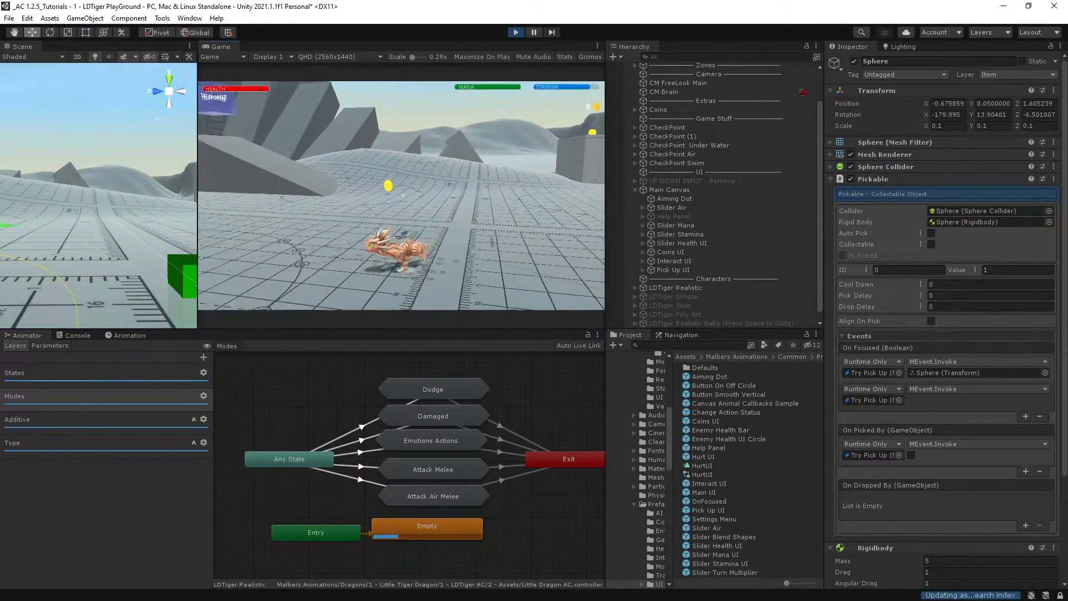
key(ctrl+p)
key(ctrl+p)
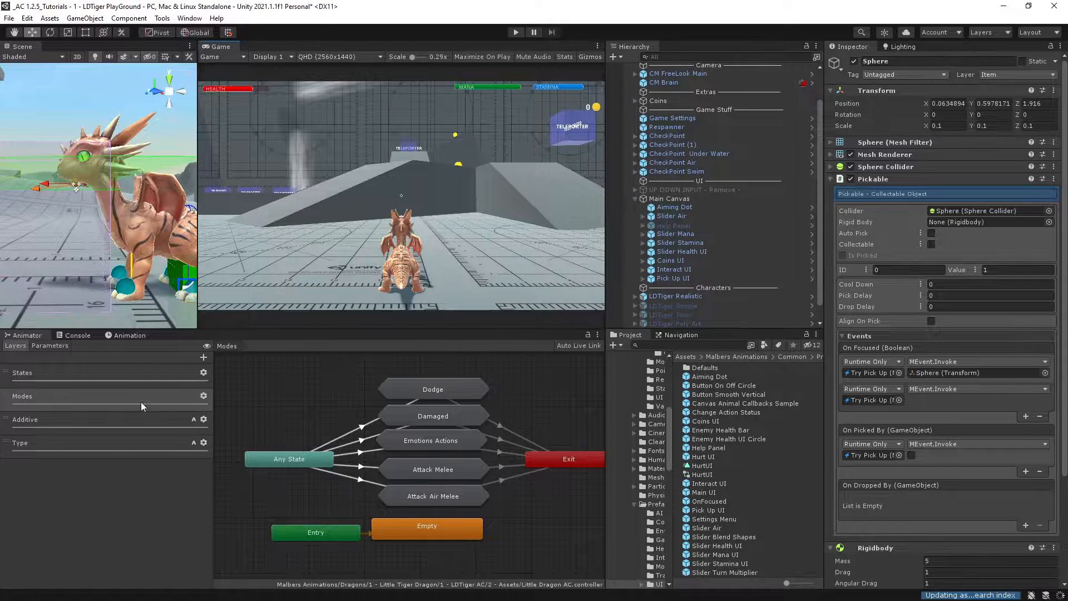
Open the Eat_Drink clip from the Emotions Actions state machine in the Modes layer and preview its opening frames
click(46, 397)
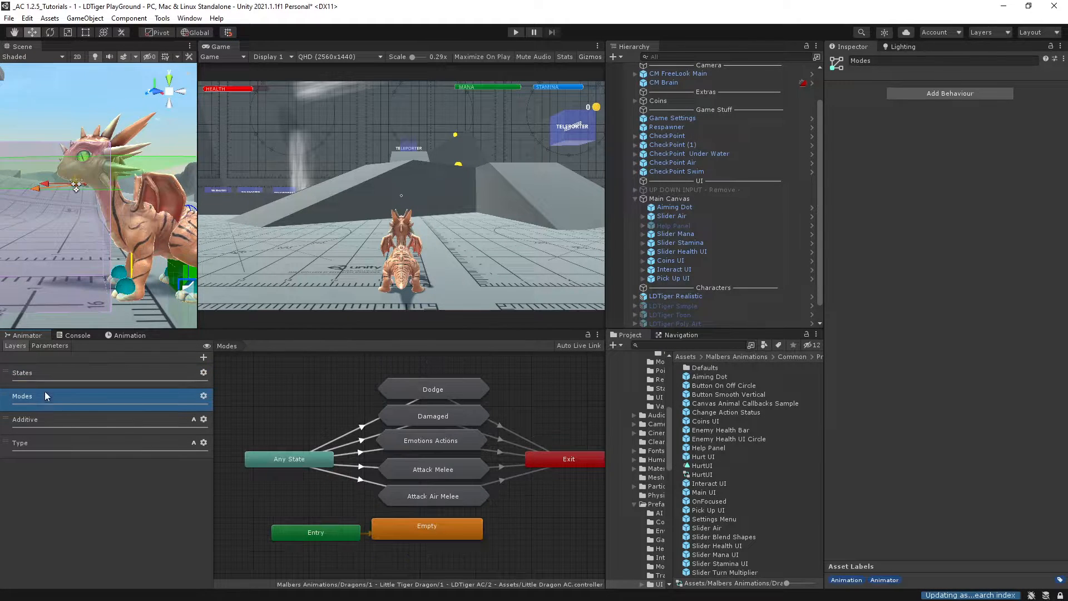
double_click(440, 445)
middle_drag(319, 508, 337, 475)
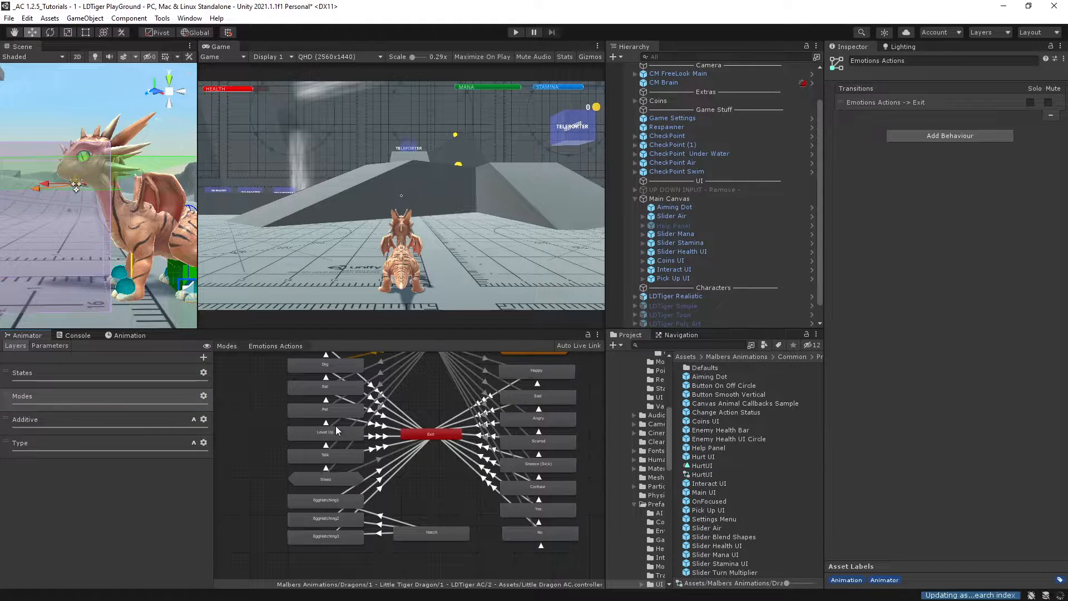
double_click(335, 386)
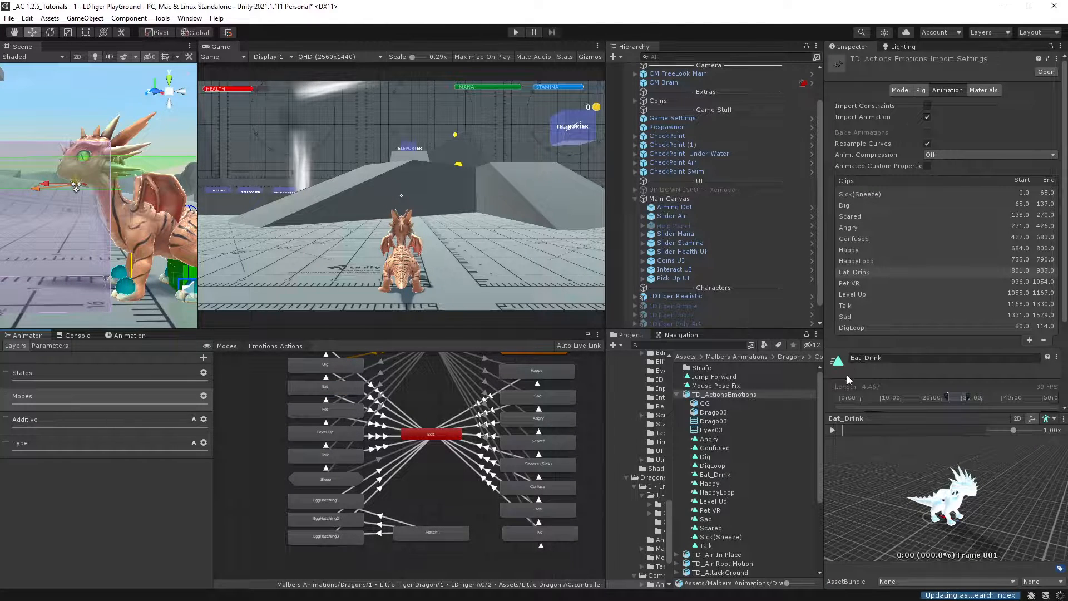
click(833, 430)
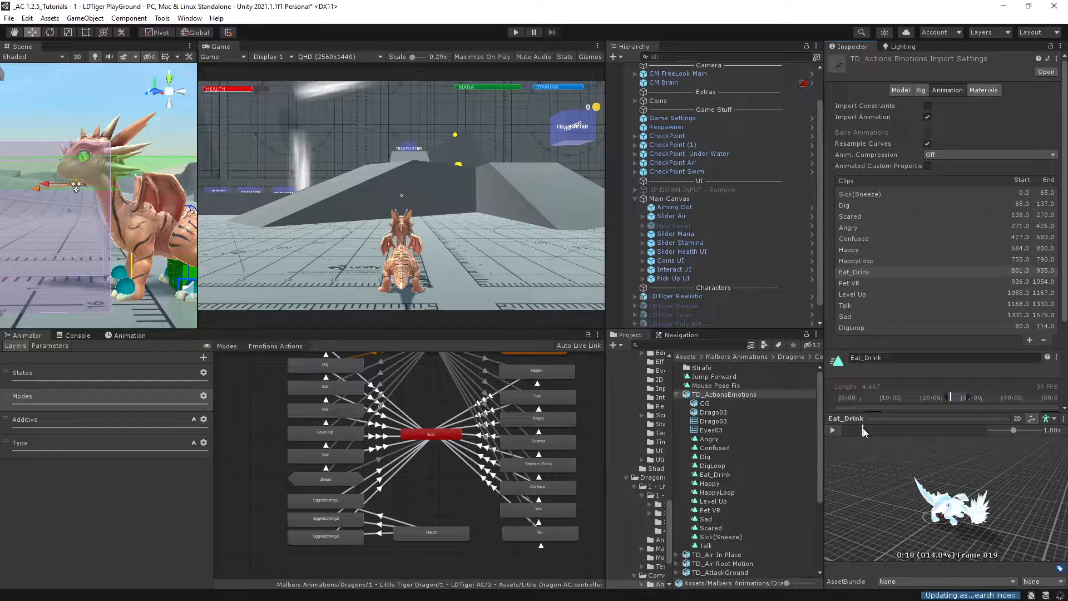
mouse_move(863, 429)
mouse_down()
mouse_move(833, 429)
mouse_move(866, 431)
mouse_move(844, 433)
mouse_up()
Add a clip named Pick, base its root rotation on Original, and bake root rotation, Y and XZ position into the pose
click(1030, 340)
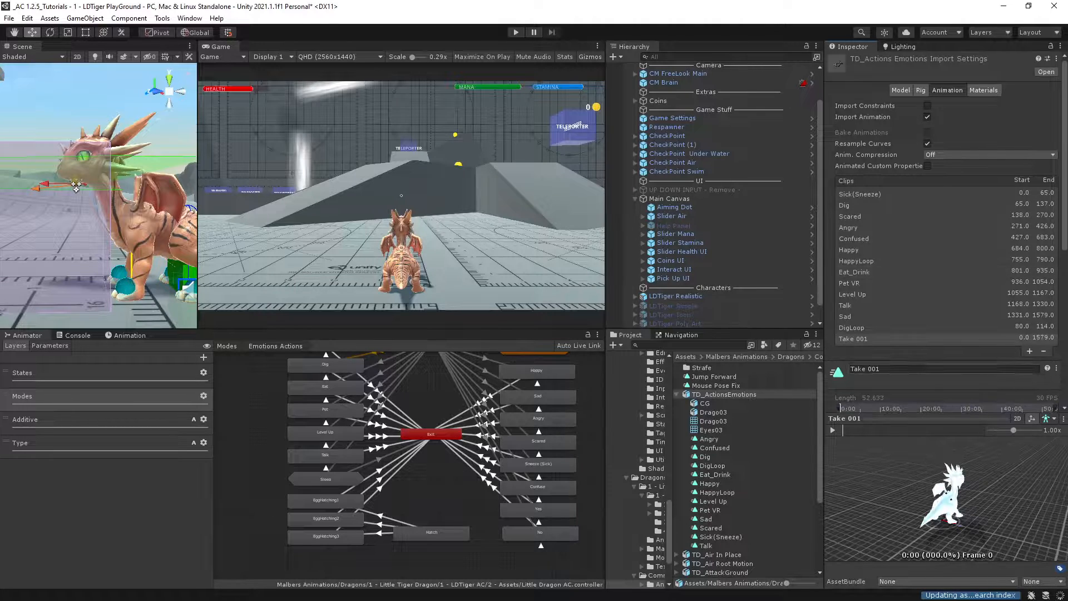
text(Pick)
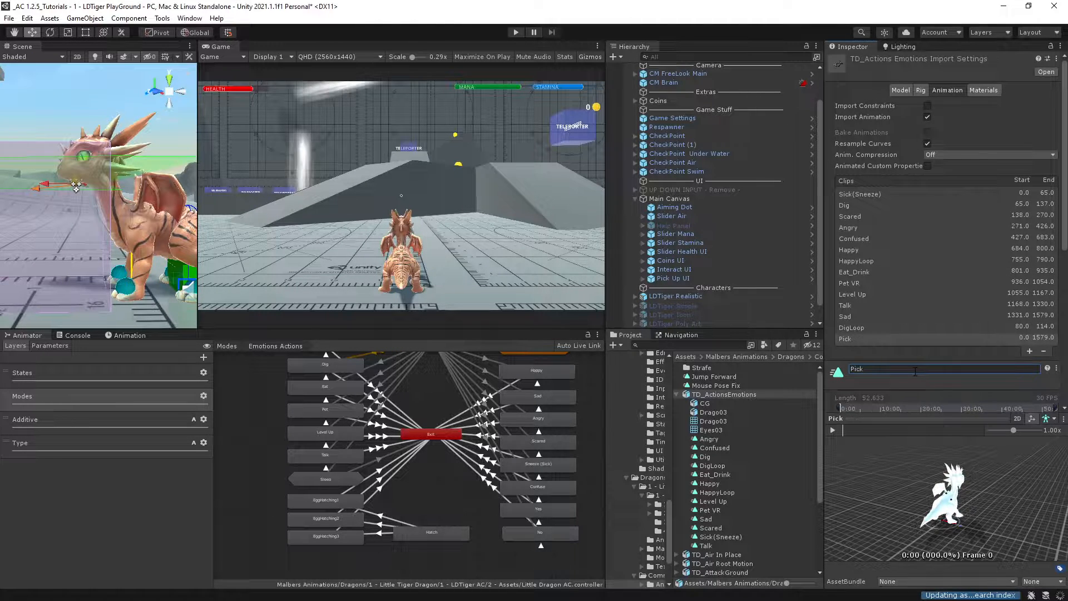
scroll(916, 370, down, 9)
click(930, 212)
click(932, 224)
click(927, 202)
click(928, 249)
click(928, 295)
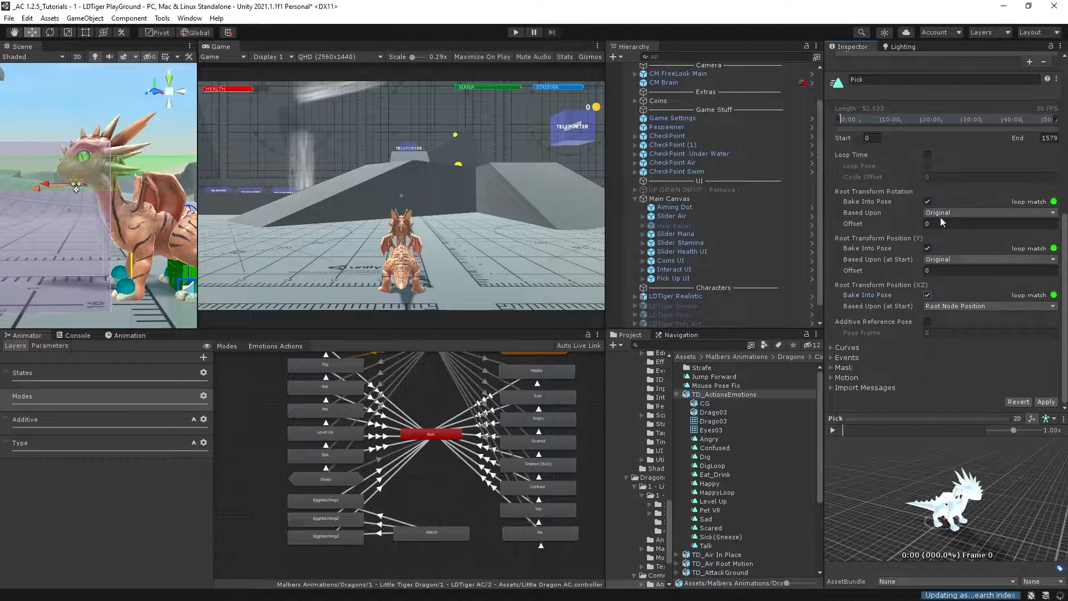
Set the Pick clip's range to frames 801 through 825, preview it and apply the import settings
scroll(847, 109, up, 4)
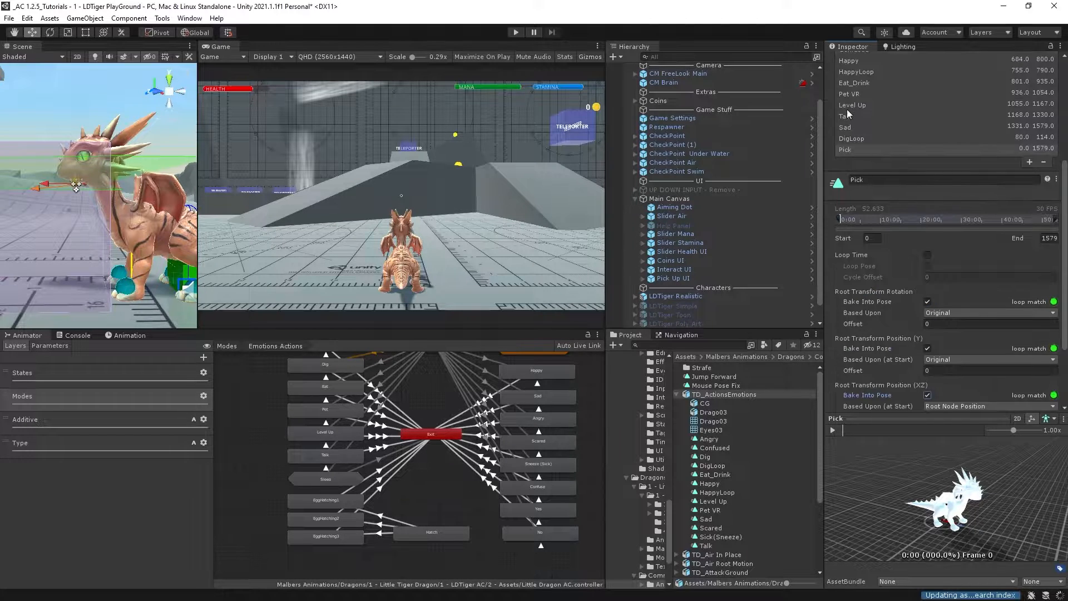
text(801)
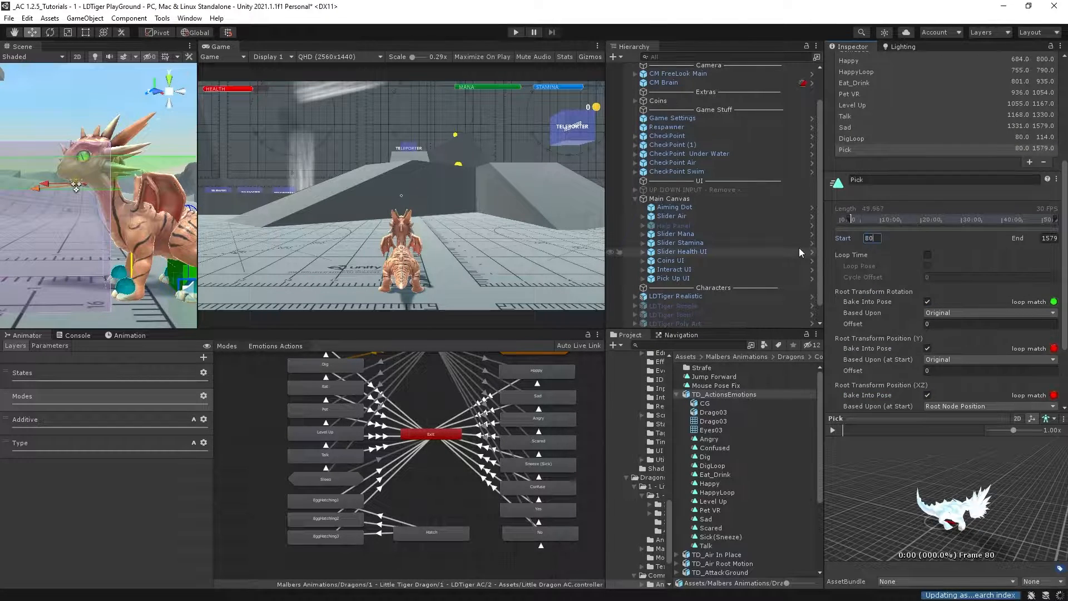
text(825)
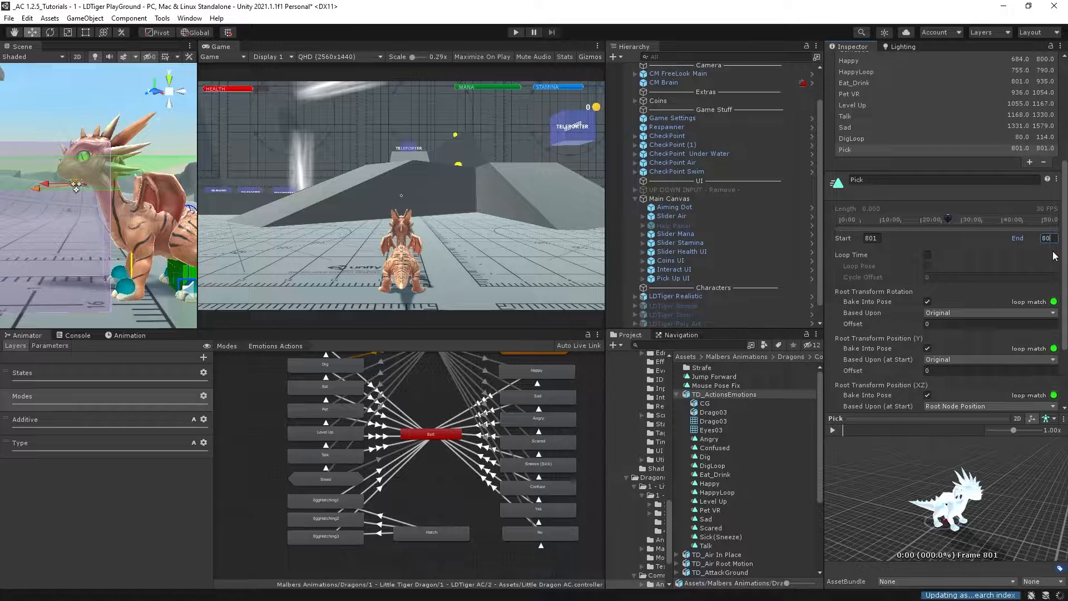
click(833, 430)
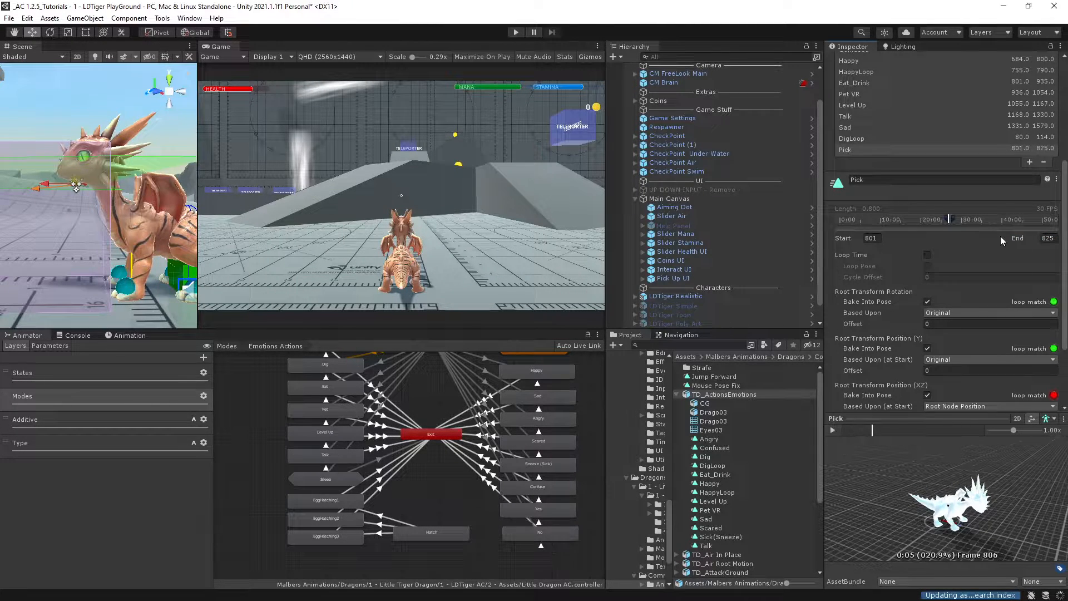
scroll(1038, 359, down, 3)
click(1046, 401)
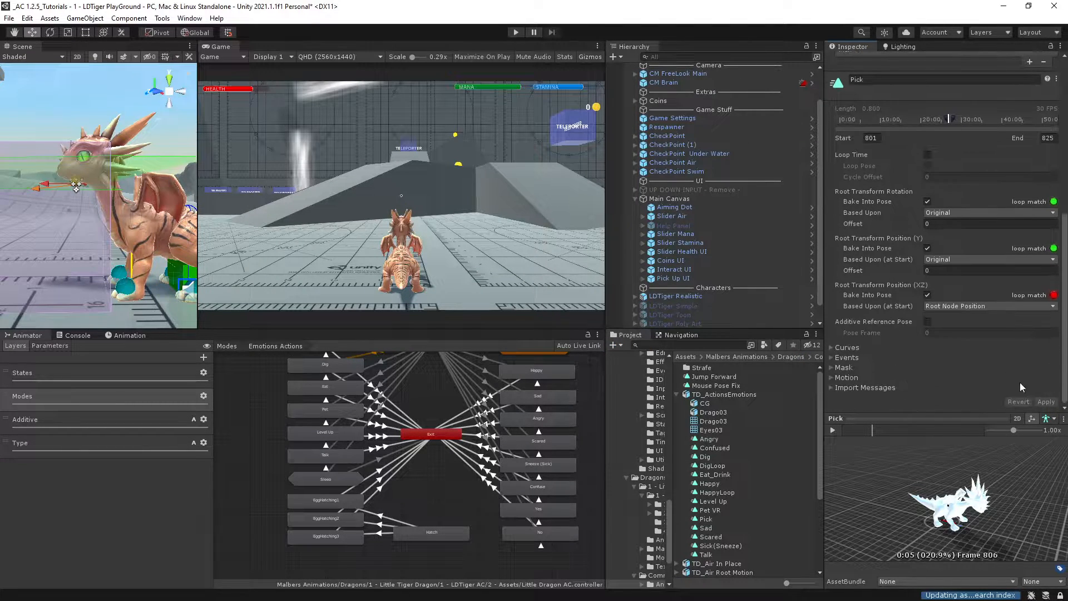
Set the Pick Delay to 0.3 in the sphere's Pickable component
click(676, 395)
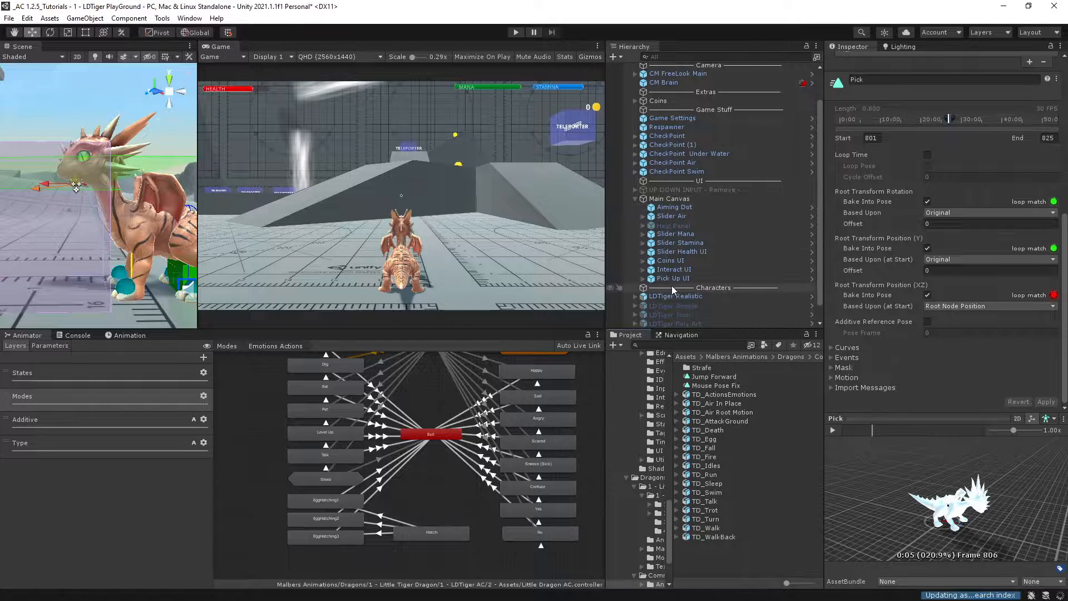
scroll(715, 318, down, 1)
click(668, 323)
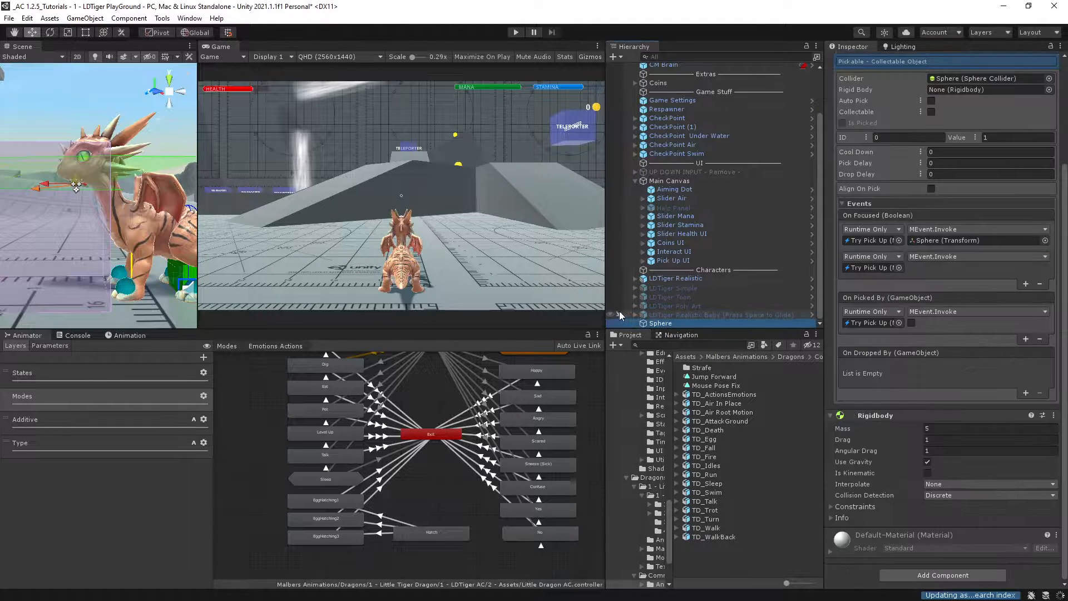
click(946, 163)
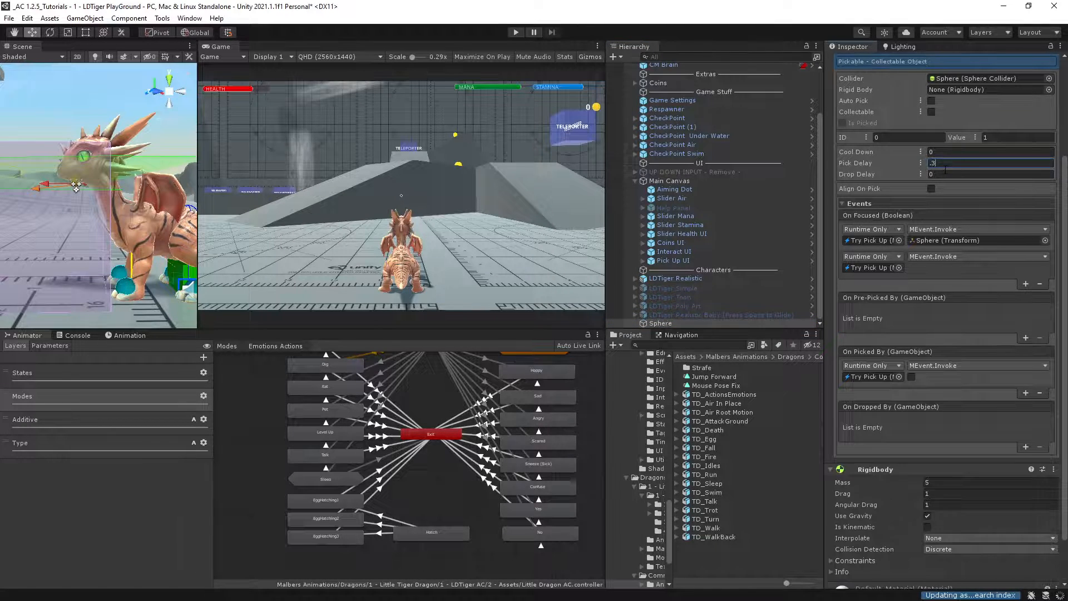
text(.3)
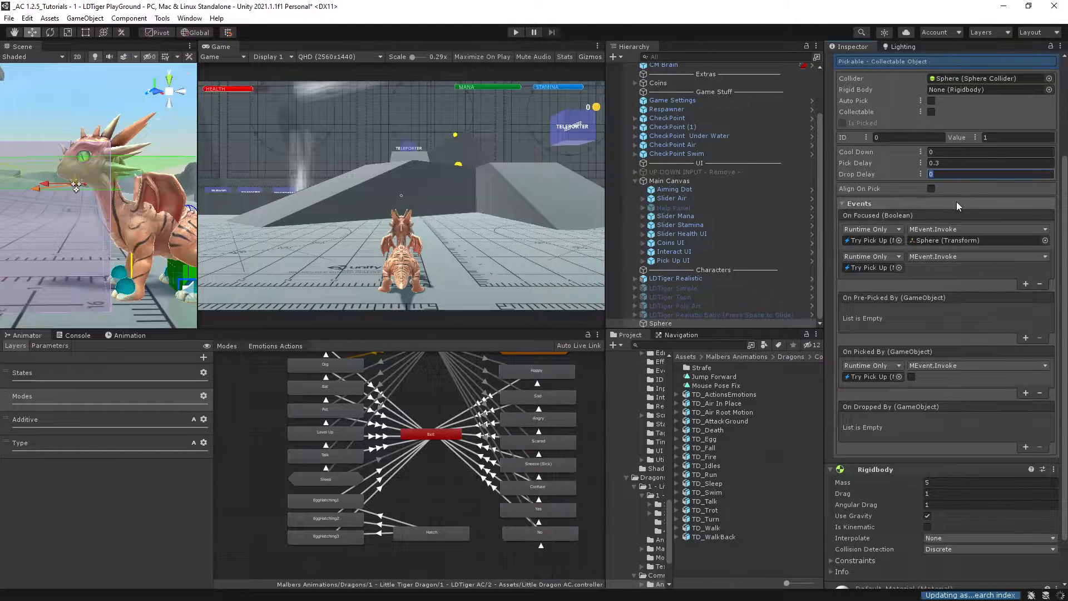
key(Tab)
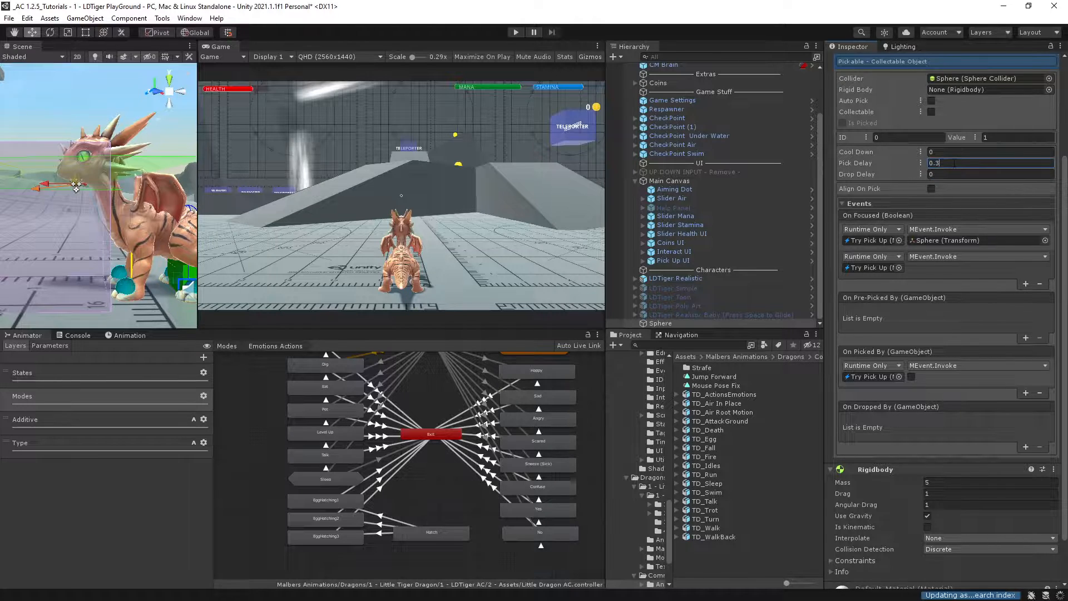
click(956, 163)
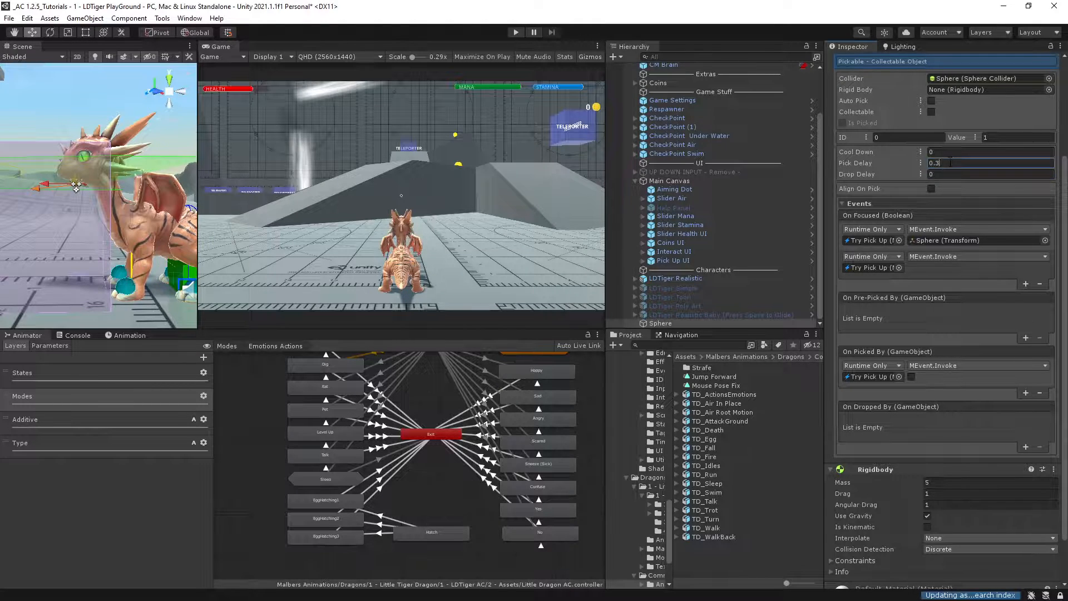
Add an On Pre-Picked By event to the sphere's Pickable component and assign the Item Pick mode reaction to it
click(858, 277)
click(1027, 337)
click(901, 321)
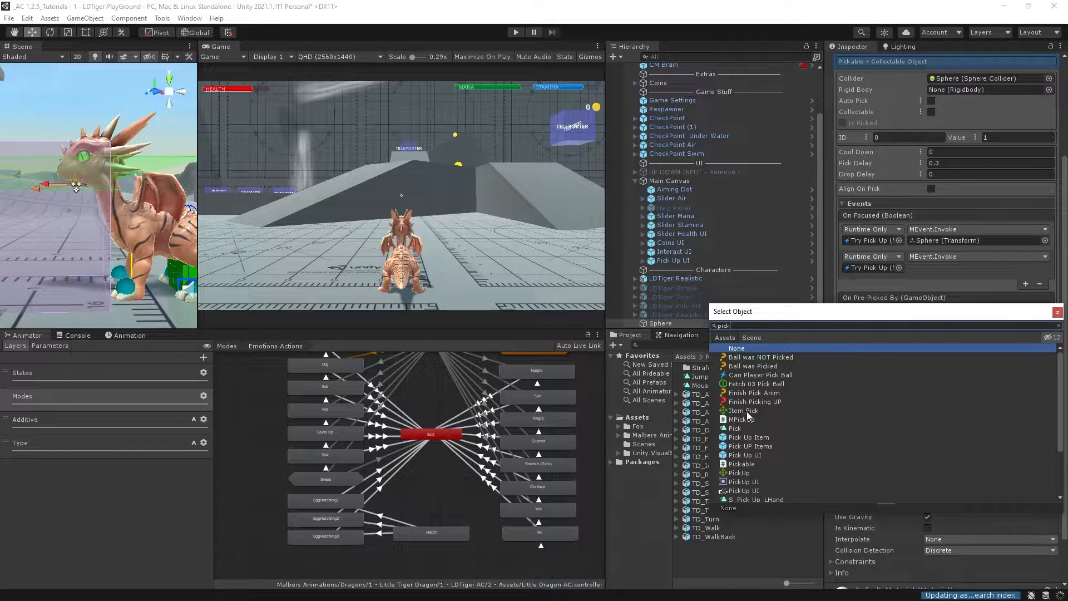
click(733, 412)
double_click(750, 412)
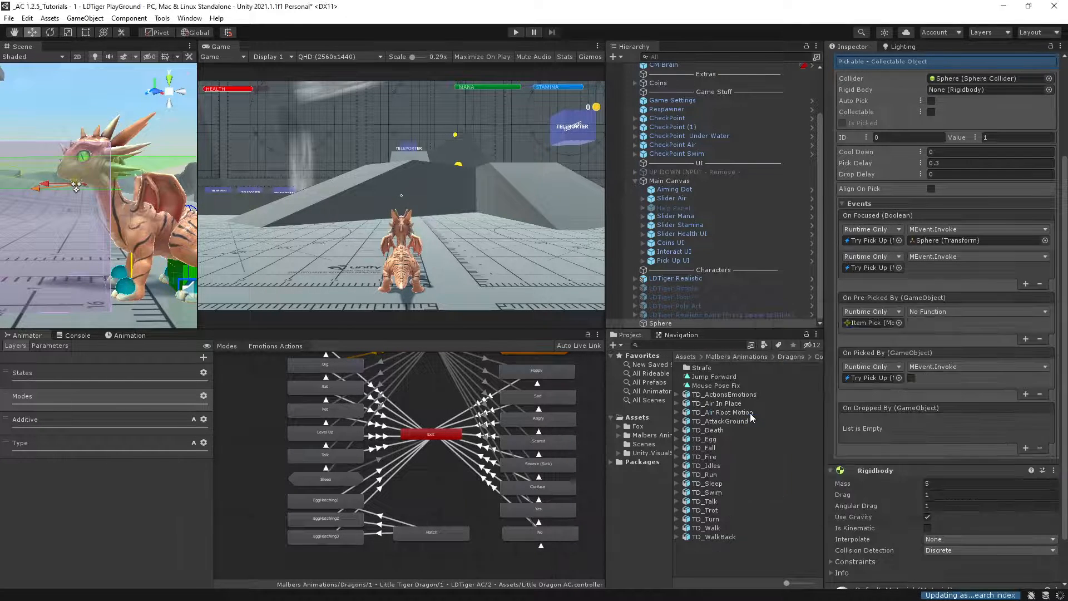
Inspect the Item Pick reaction's settings and set the sphere's On Pre-Picked By event to ModeReaction's dynamic React function
click(872, 325)
click(707, 404)
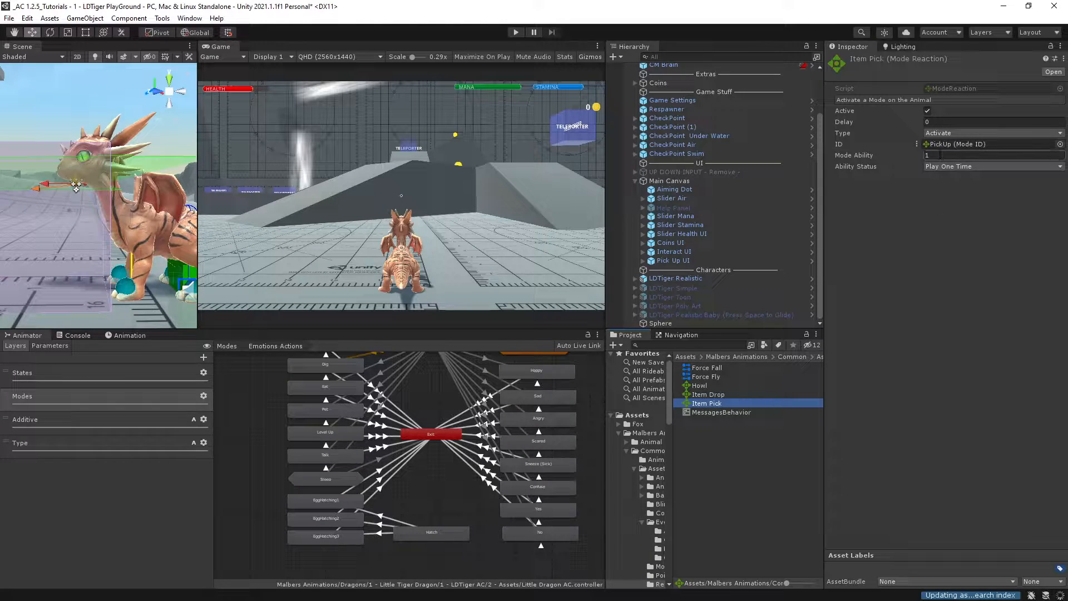
click(680, 322)
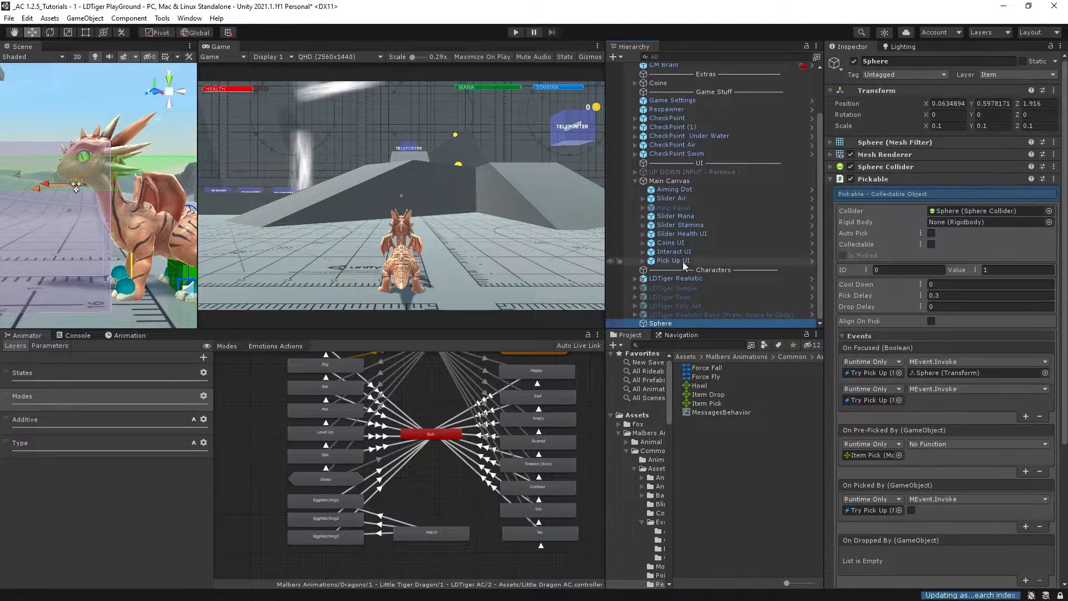
click(931, 445)
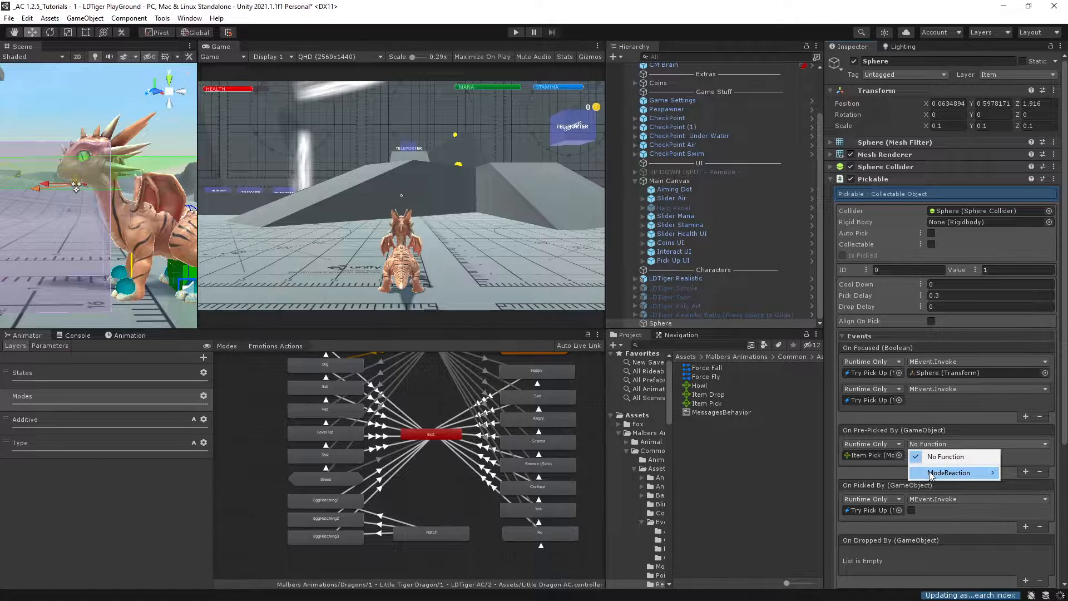
mouse_move(929, 473)
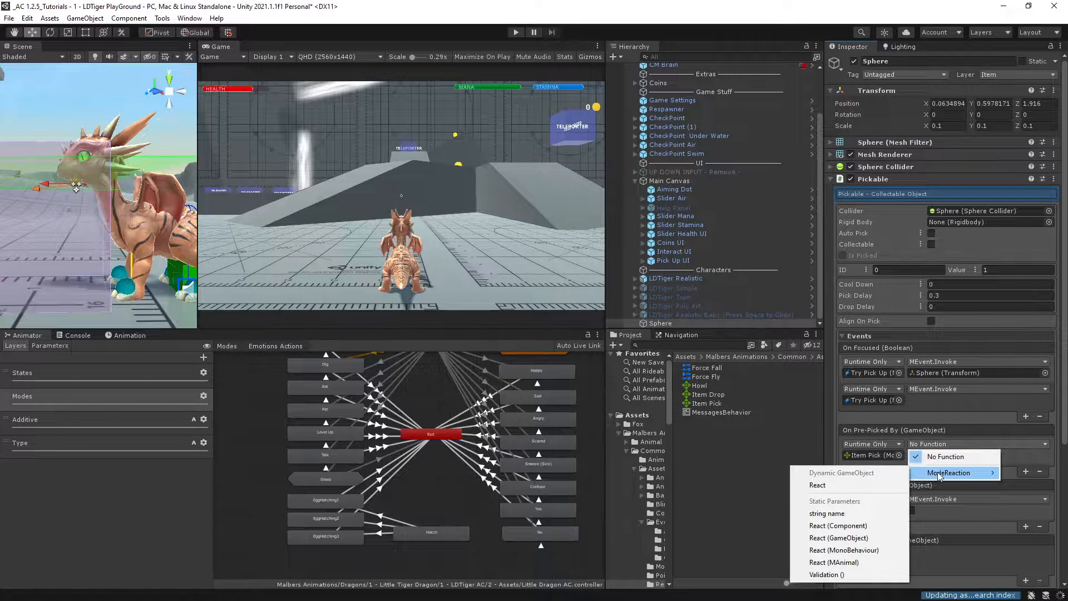
click(817, 485)
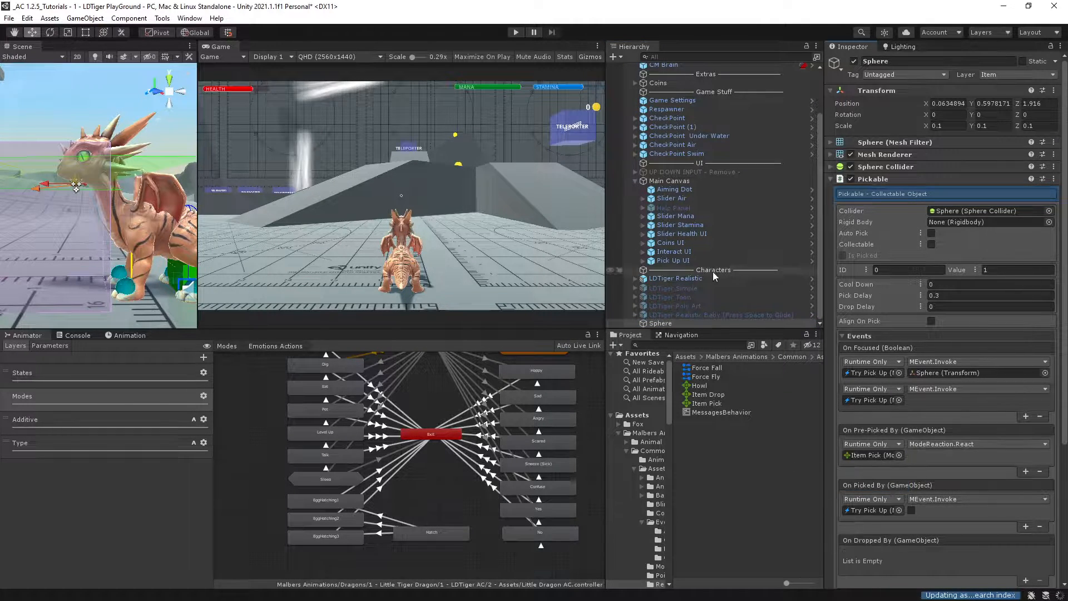
Add the PickUp mode to LDTiger Realistic's Animal component, move it to the head of the mode list and name its ability Pick
click(703, 278)
scroll(963, 405, down, 15)
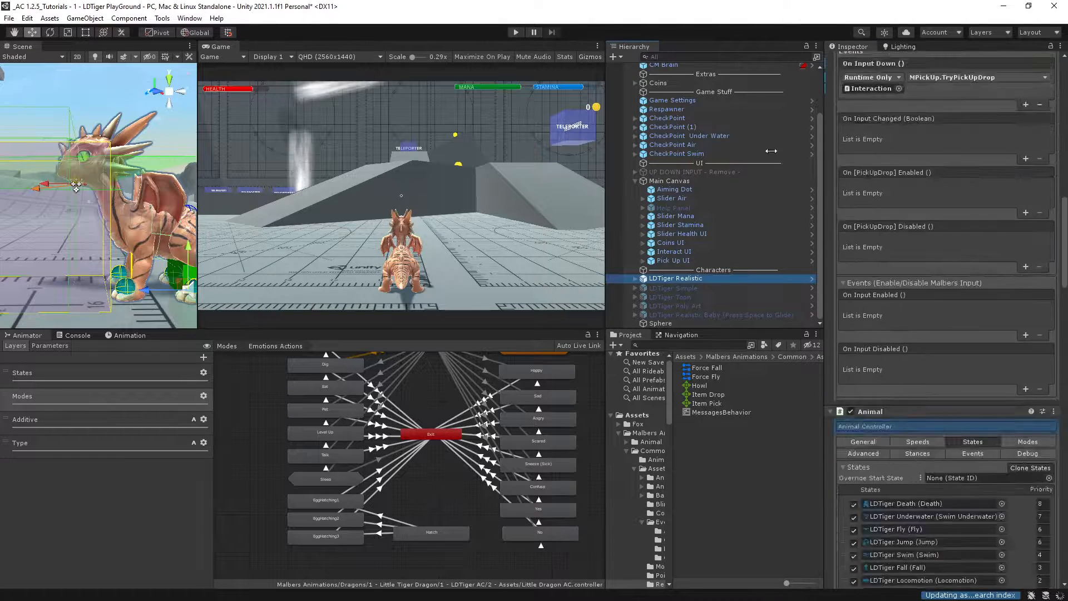
click(1027, 141)
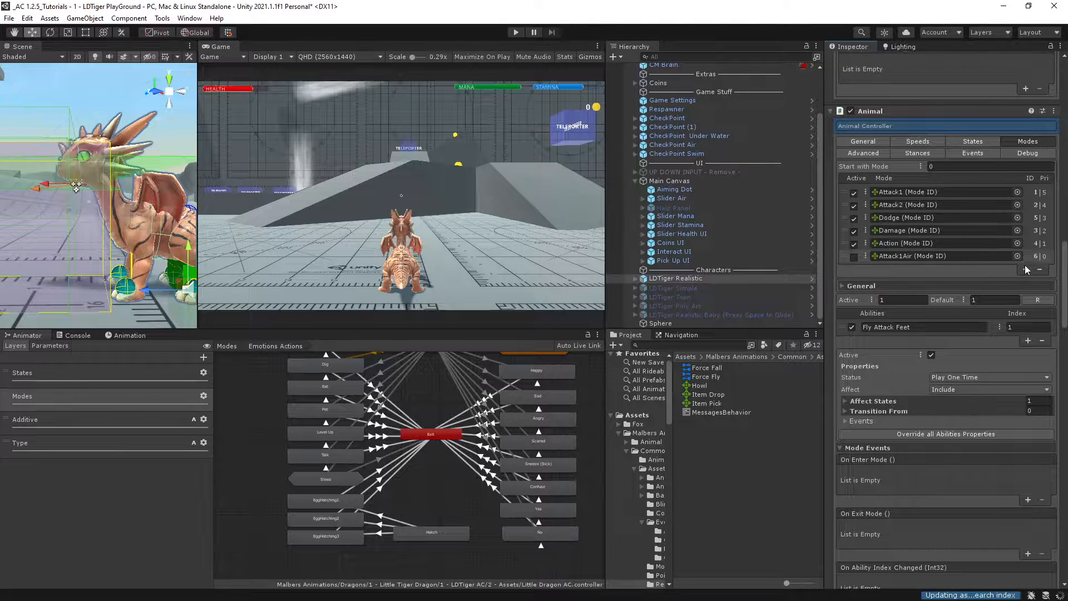
click(891, 269)
click(879, 380)
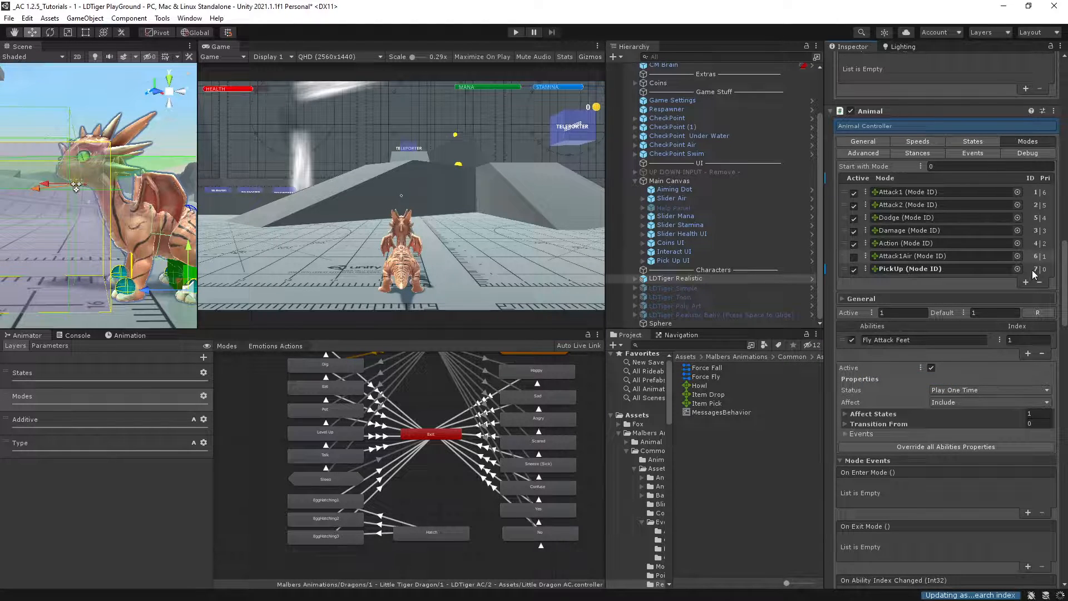
drag(845, 272, 852, 193)
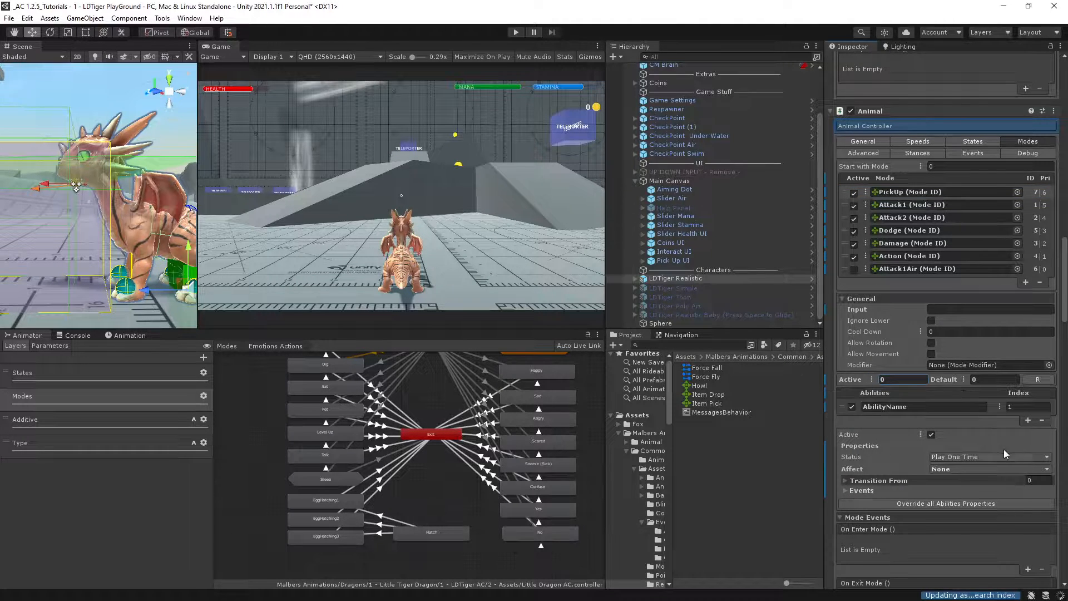
click(922, 407)
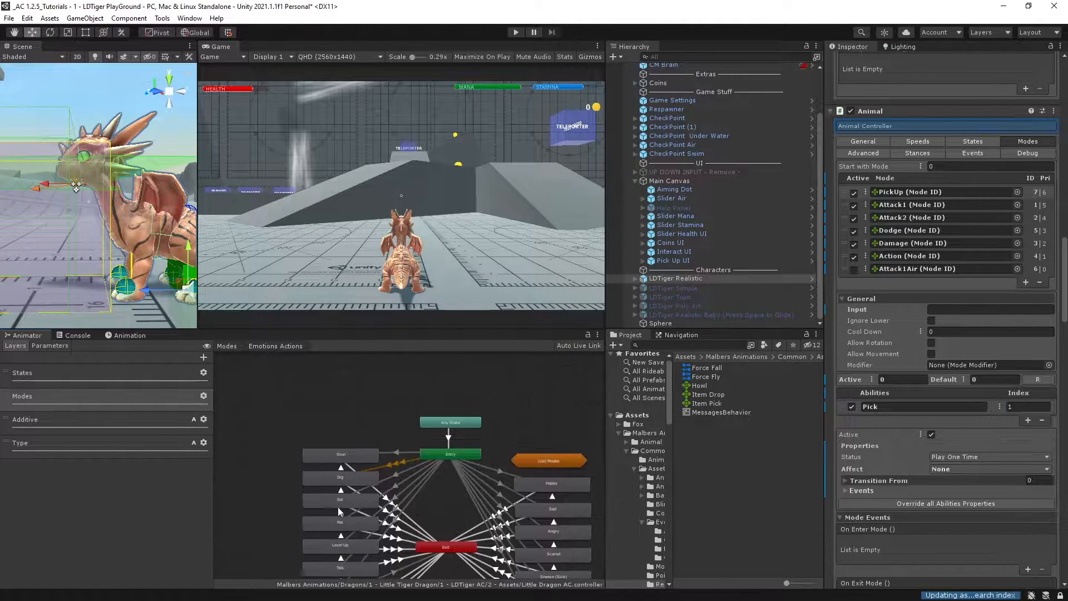
Create a sub-state machine in the animator's Modes layer, place it above Dodge and name it Pick
click(226, 346)
middle_drag(356, 365, 390, 446)
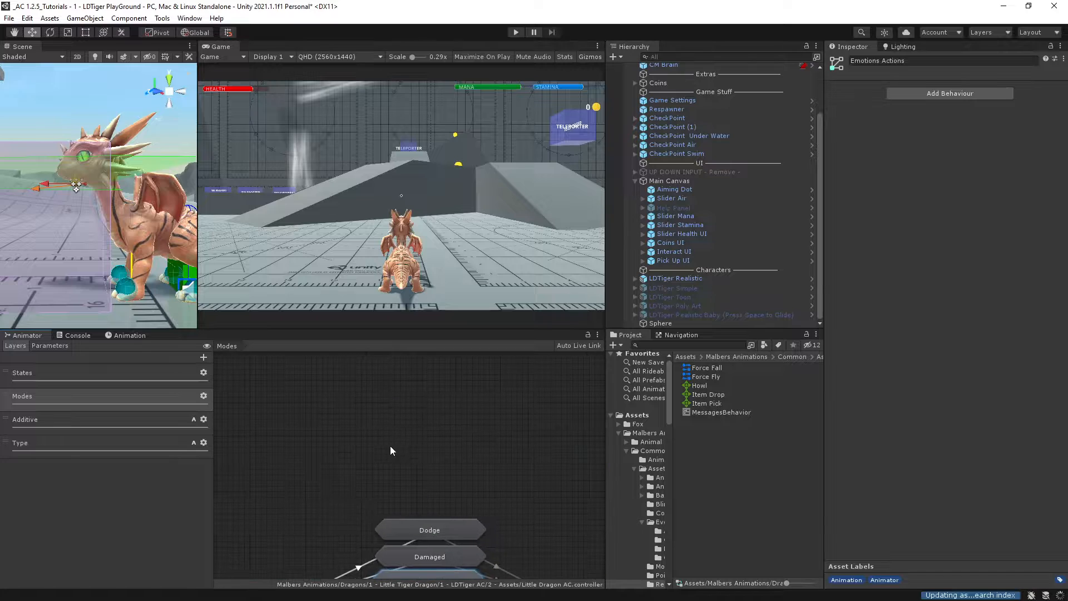
right_click(389, 446)
click(448, 465)
middle_drag(449, 493, 448, 431)
drag(441, 396, 430, 431)
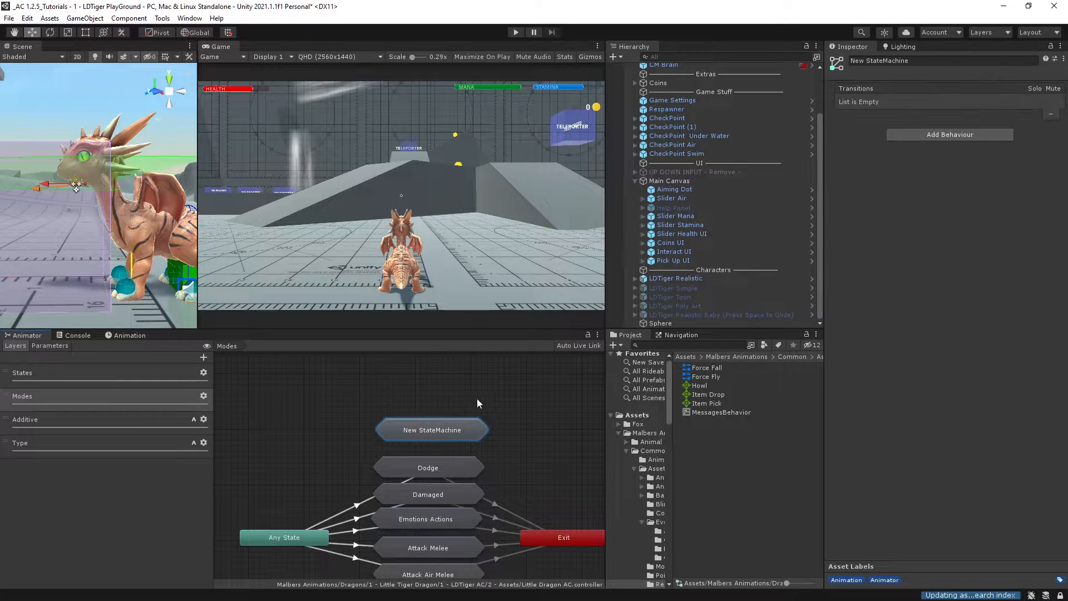
click(919, 60)
key(Return)
middle_drag(452, 431, 459, 404)
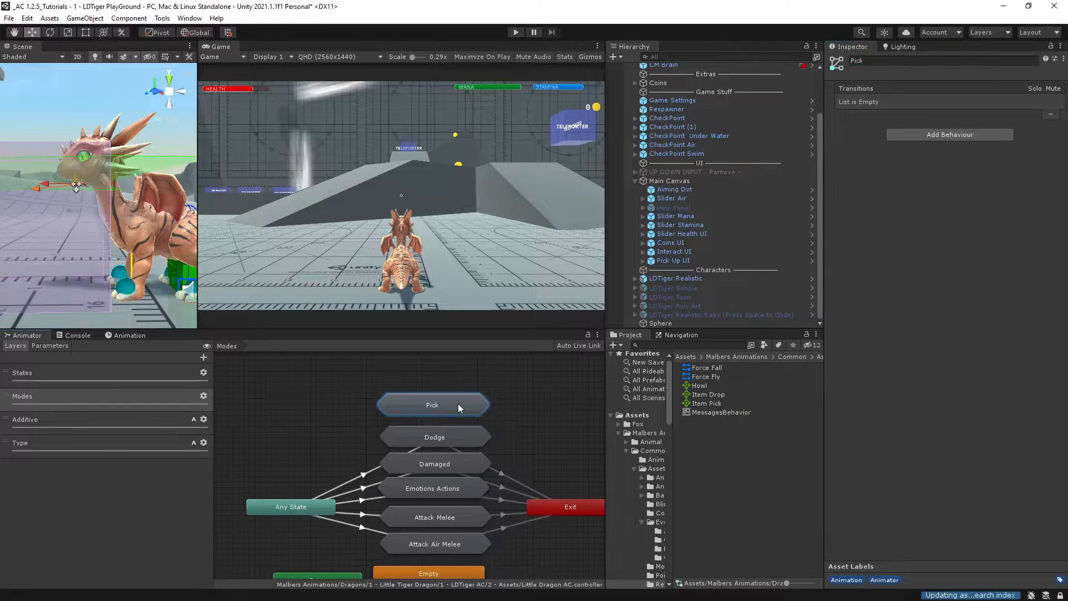
Create an empty state inside the Pick sub-state machine and name it Pick
double_click(459, 405)
middle_drag(385, 454, 438, 428)
right_click(399, 387)
mouse_move(412, 394)
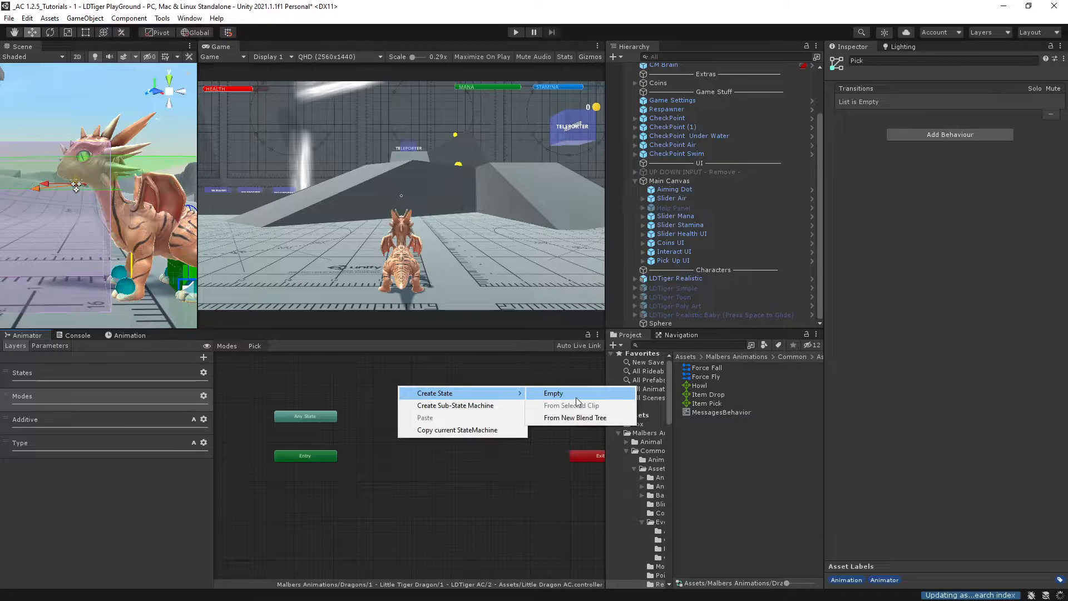
click(578, 396)
mouse_move(432, 390)
mouse_down()
mouse_move(446, 429)
mouse_move(442, 409)
mouse_up()
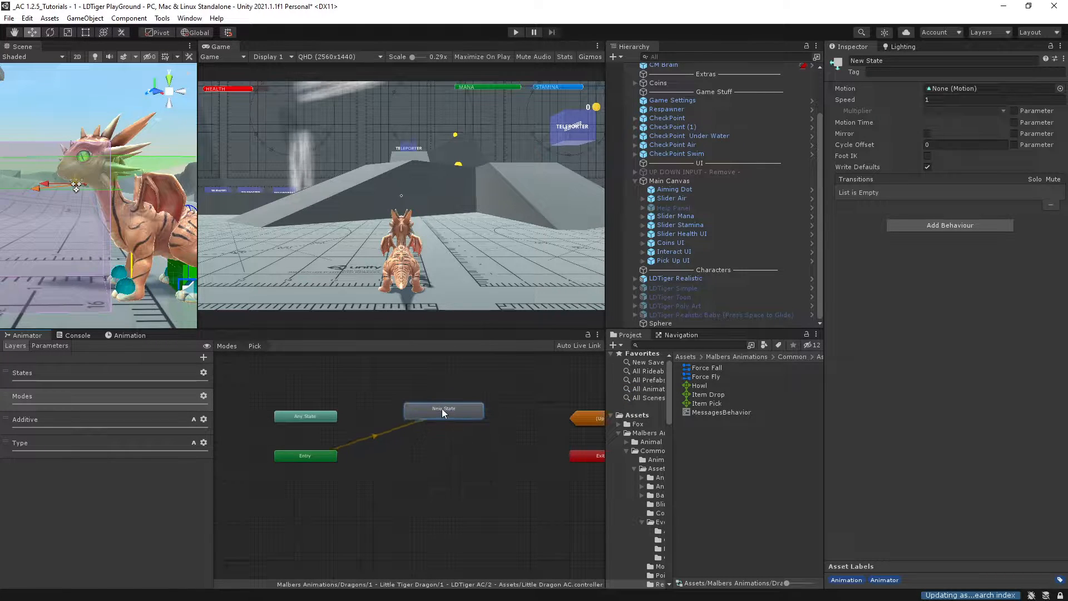
click(889, 60)
text(Pick)
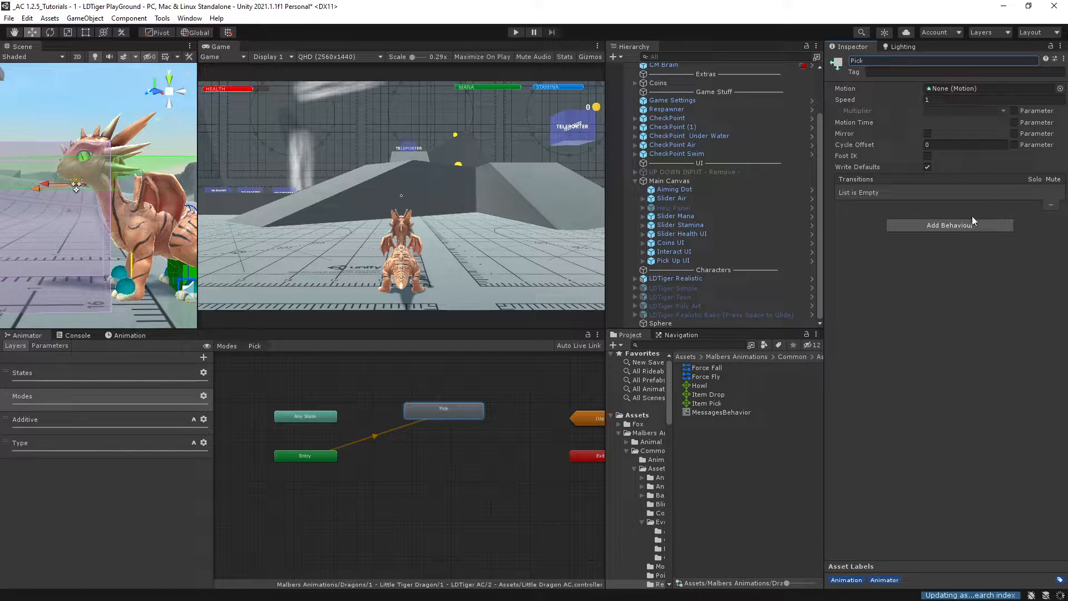
Add a Mode Behaviour to the Pick state and set its Mode ID to PickUp
click(961, 223)
text(mo)
click(909, 272)
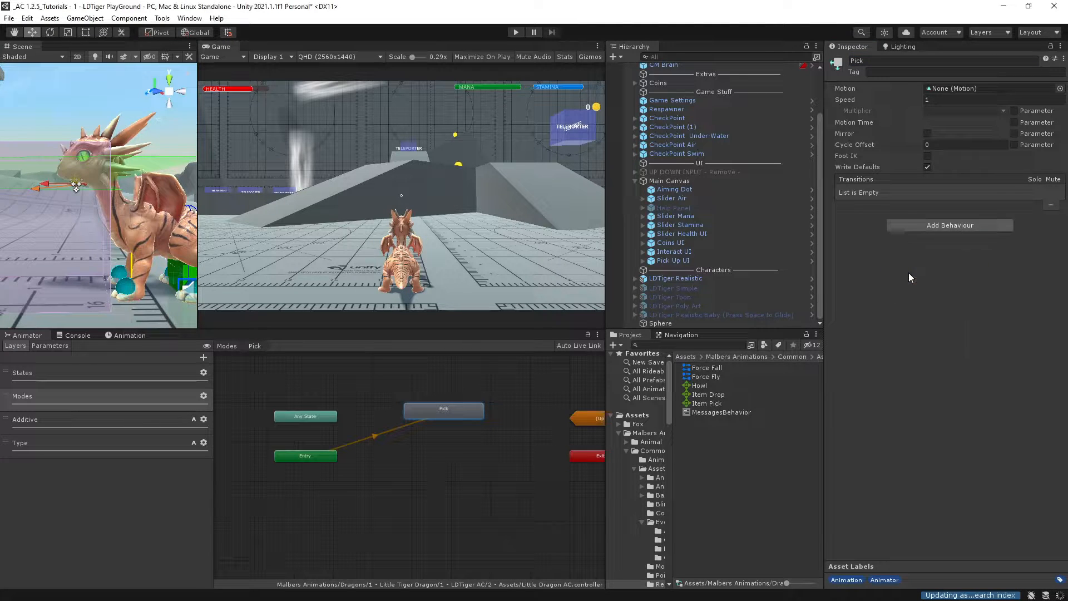
click(918, 243)
click(951, 355)
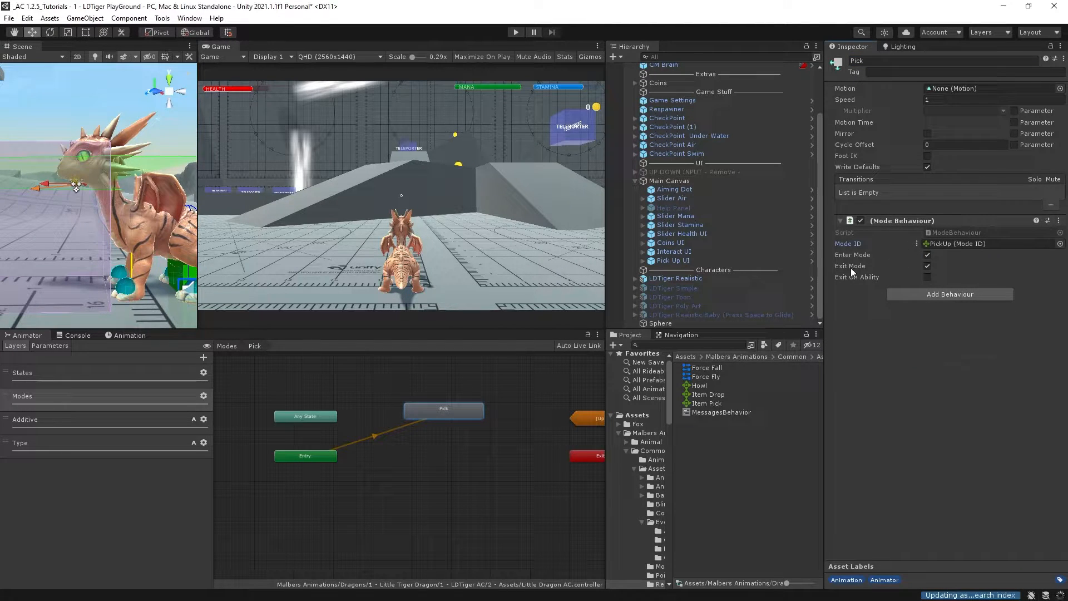
middle_drag(425, 419, 423, 435)
drag(453, 430, 457, 442)
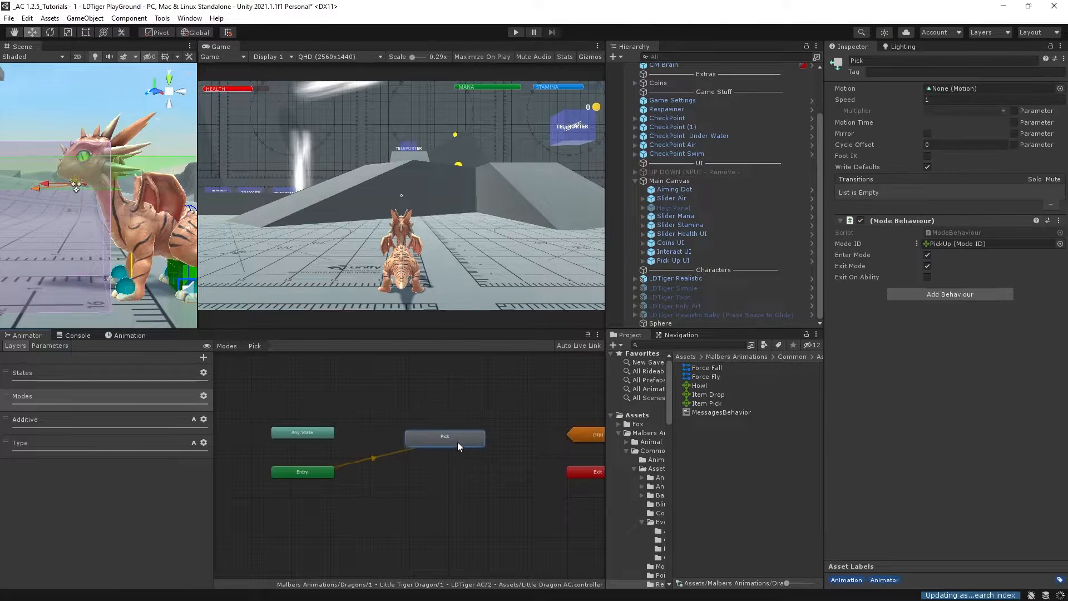
Assign the Pick clip from TD_ActionsEmotions in the dragons' Common Animations folder as the Pick state's motion
click(676, 434)
drag(674, 435, 734, 440)
scroll(677, 517, down, 4)
scroll(690, 529, down, 8)
click(672, 510)
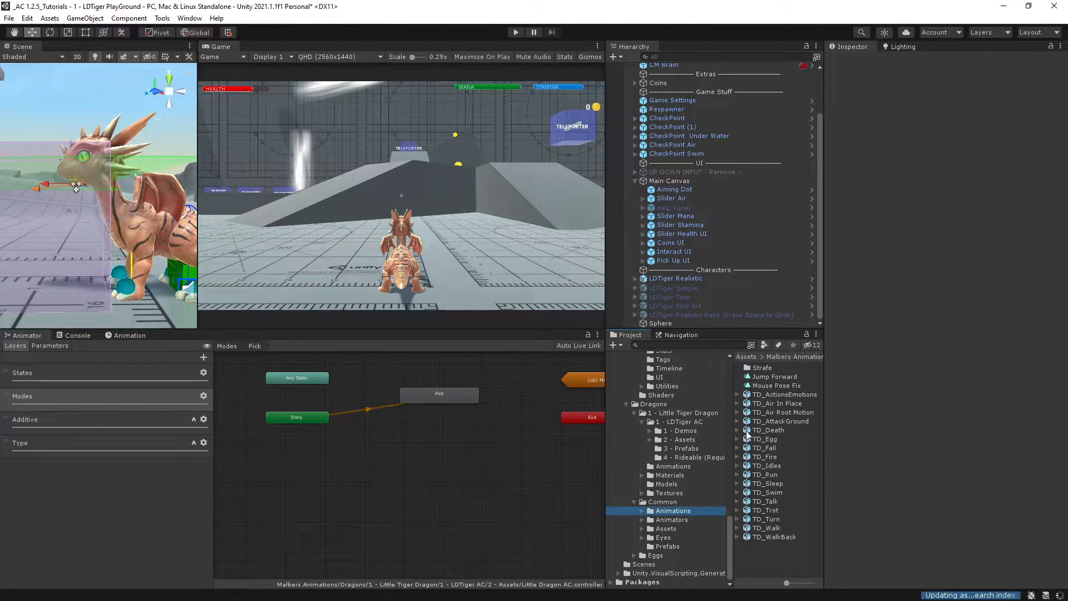
click(737, 395)
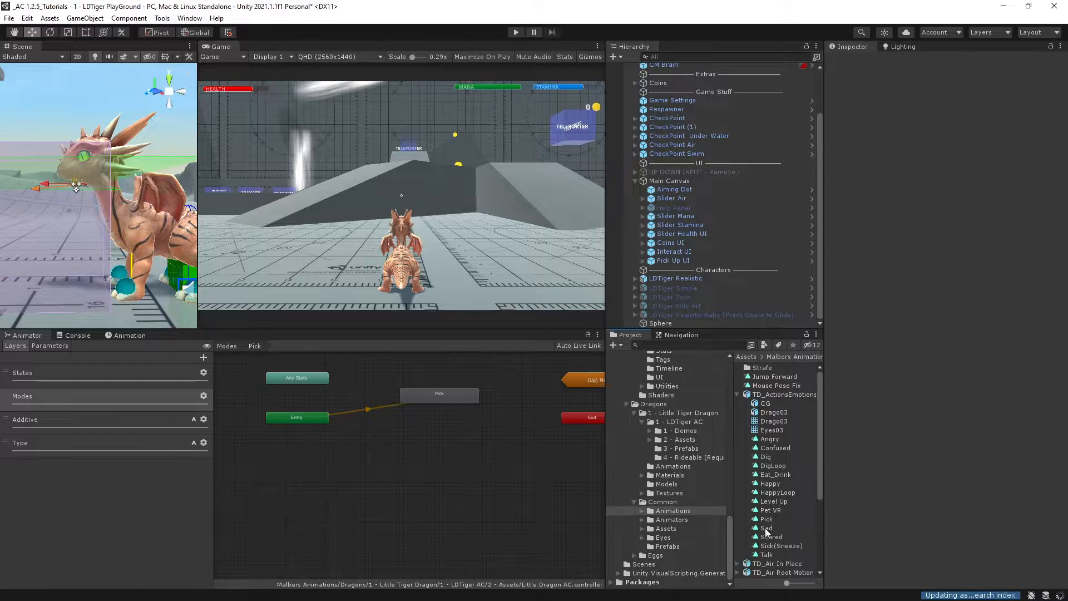
click(439, 396)
drag(768, 519, 950, 90)
middle_drag(463, 424, 456, 425)
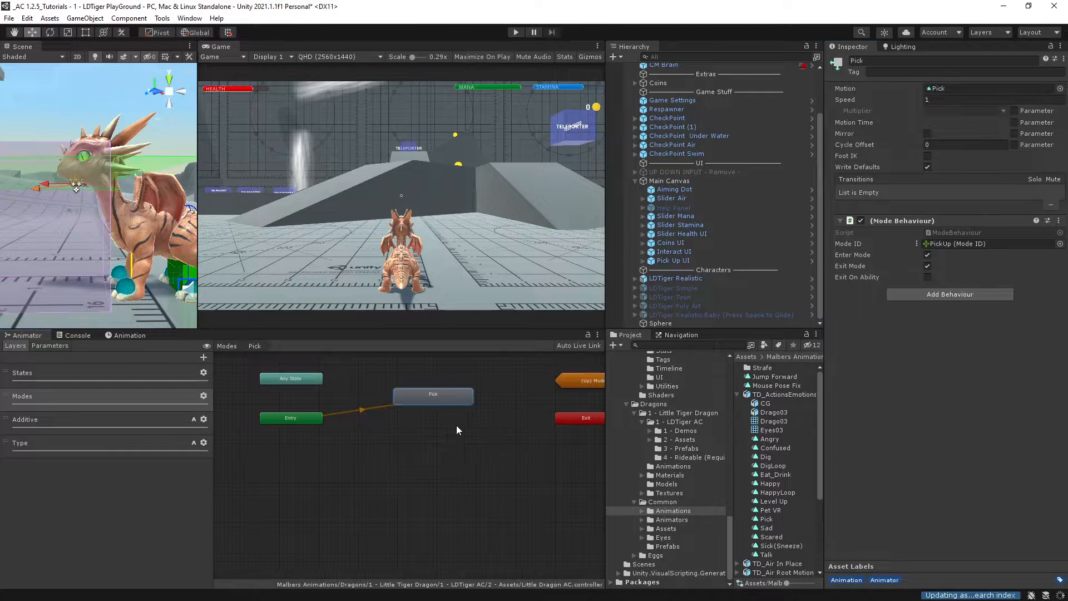
Add a transition from Pick to Exit with an exit time of 0.9 and a transition duration of 0.1 s
click(456, 425)
click(441, 401)
right_click(440, 402)
click(462, 408)
click(562, 418)
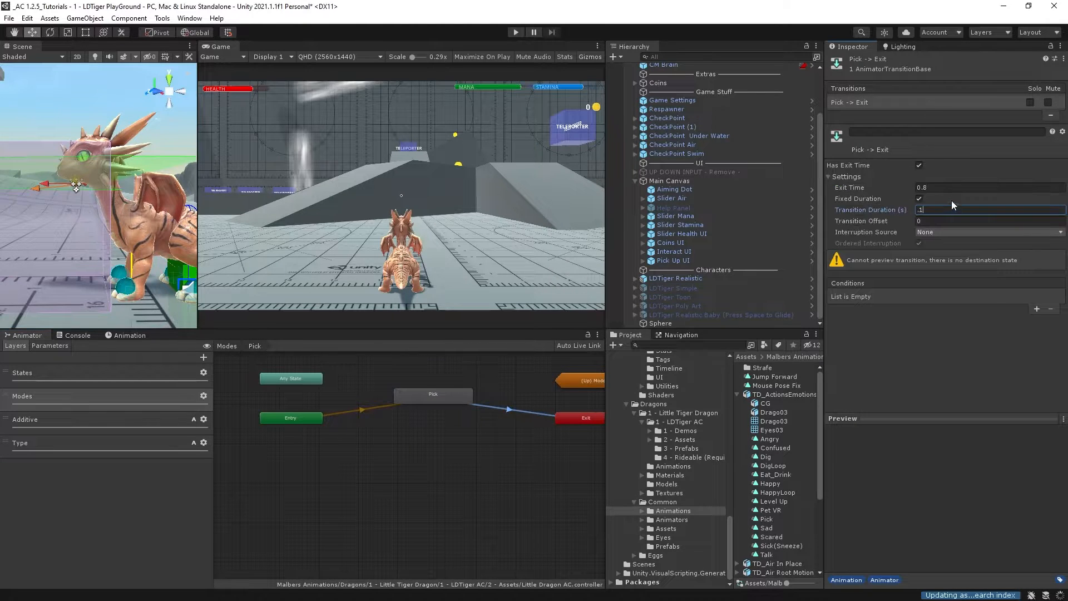
click(956, 188)
text(.9)
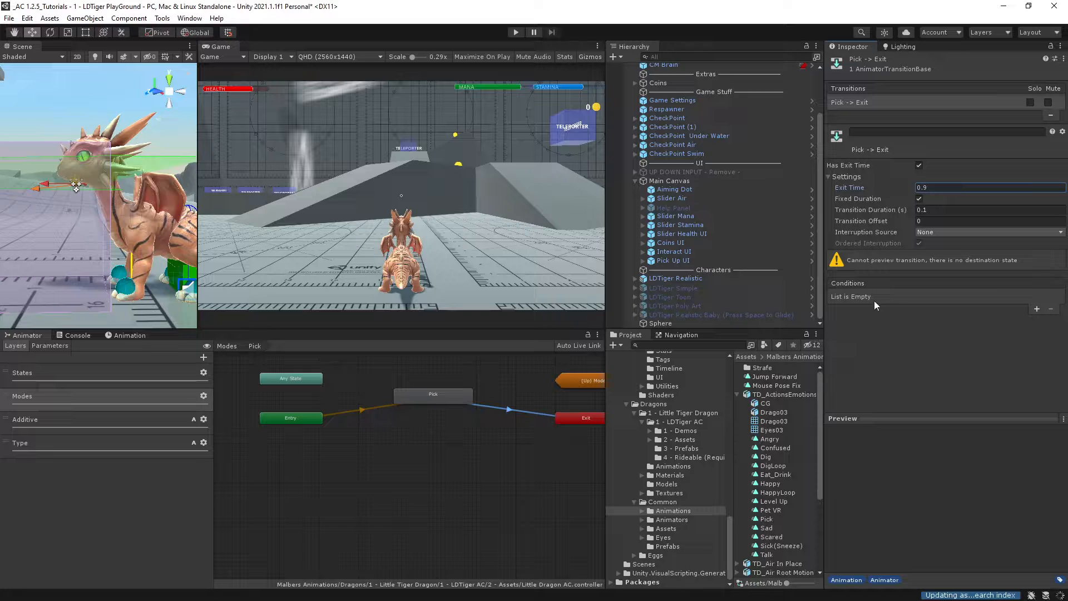
Add a second transition from Pick to Exit, name it Interrupted and turn off its exit time
right_click(452, 402)
click(473, 408)
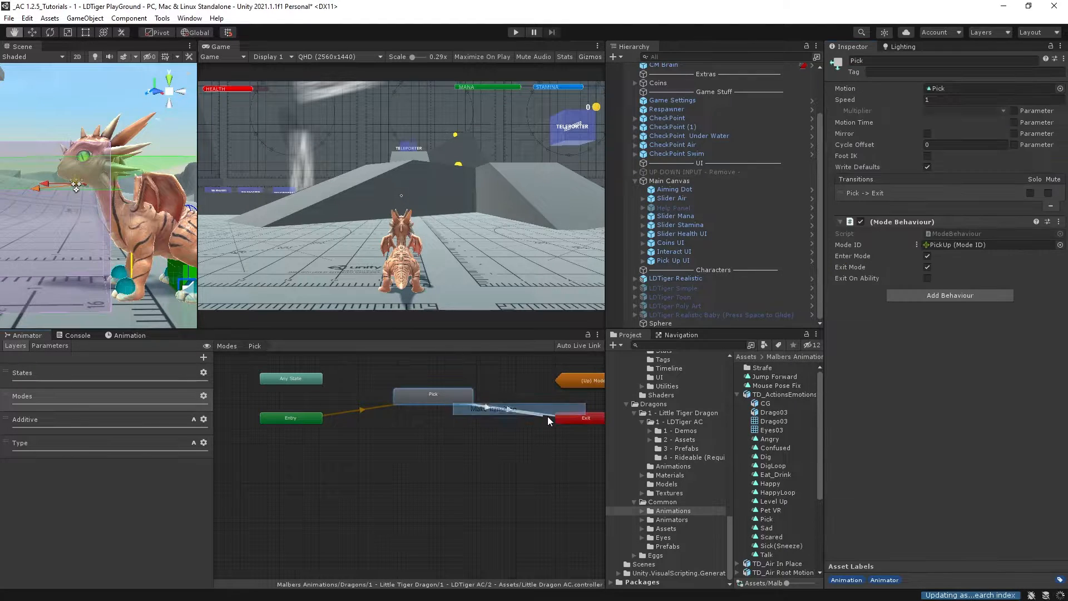
click(557, 418)
click(890, 143)
text(Int)
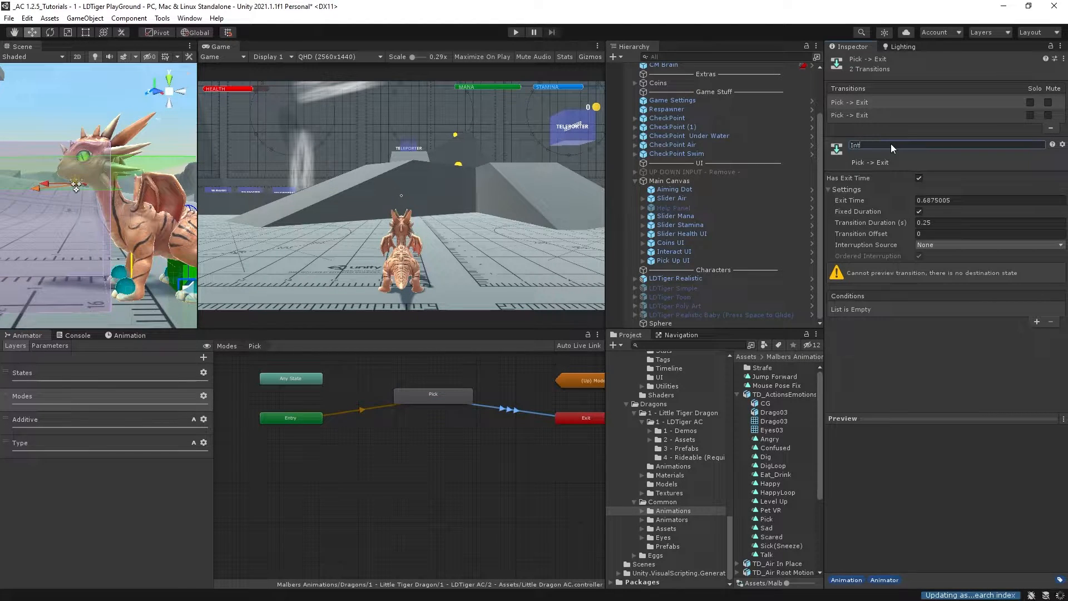
text(errupted)
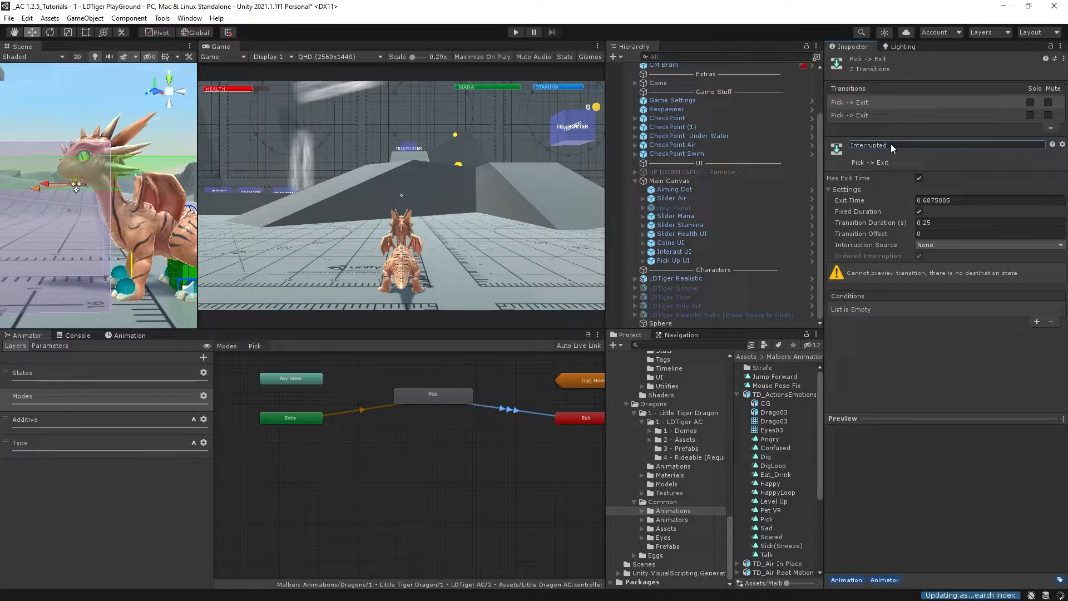
click(919, 178)
Give the Interrupted transition the condition ModeStatus Equals -2
click(1037, 323)
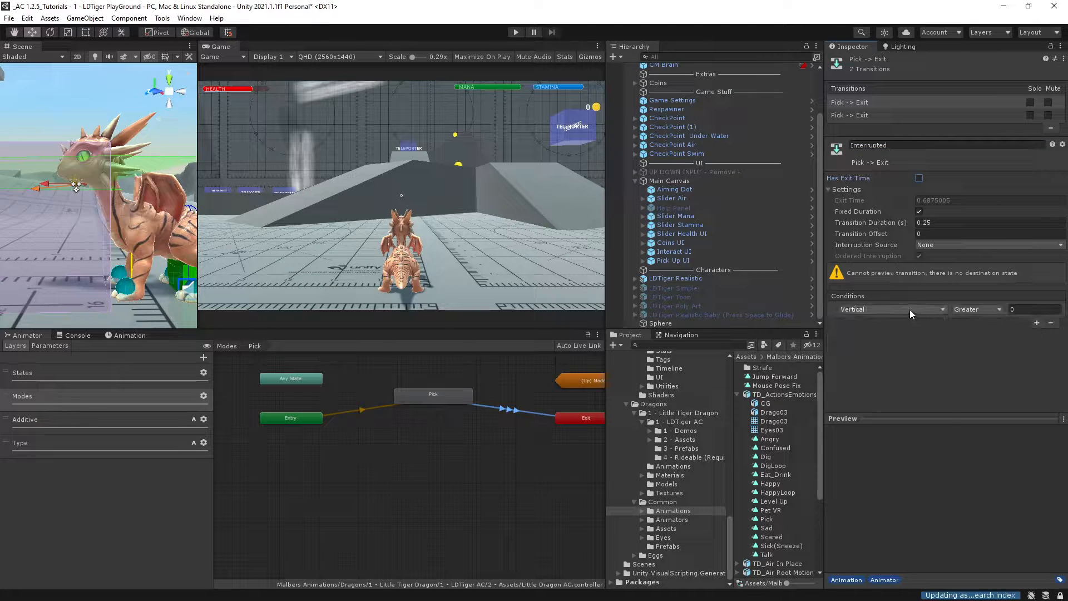
click(903, 311)
text(modesta)
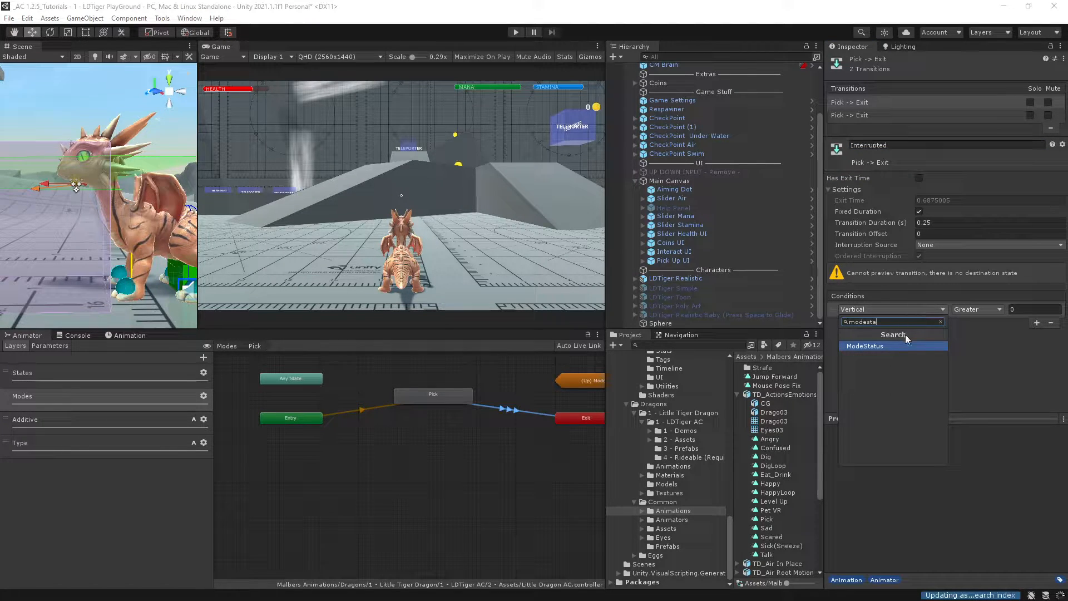
click(880, 346)
click(971, 310)
click(974, 347)
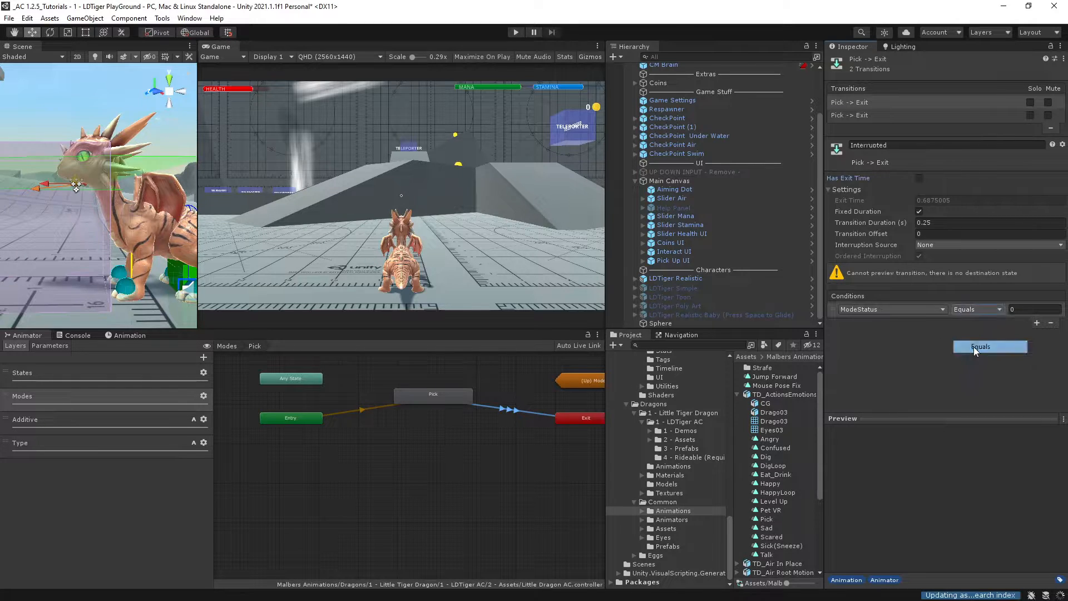
click(1026, 312)
text(-2)
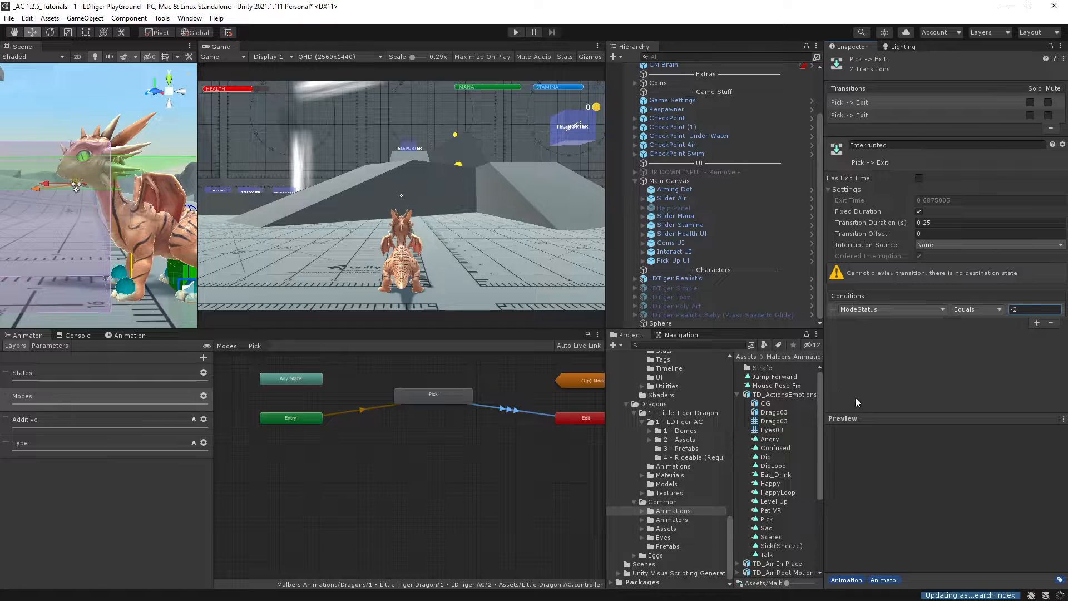
Review the Pick state's transitions and rearrange the graph, lining Pick up with Exit and moving Entry lower
click(454, 394)
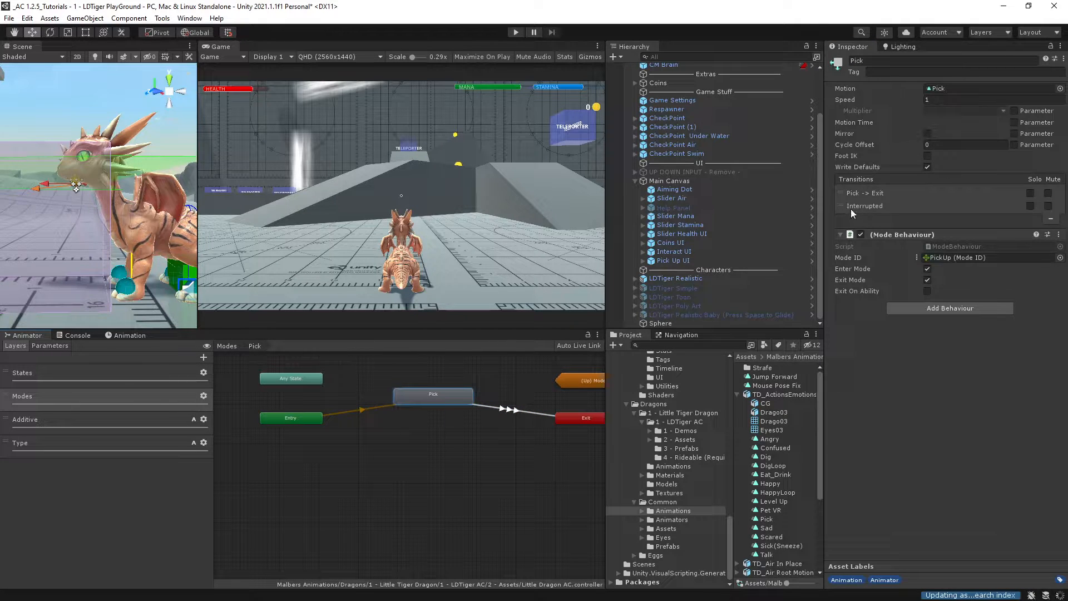
click(837, 203)
drag(286, 419, 301, 474)
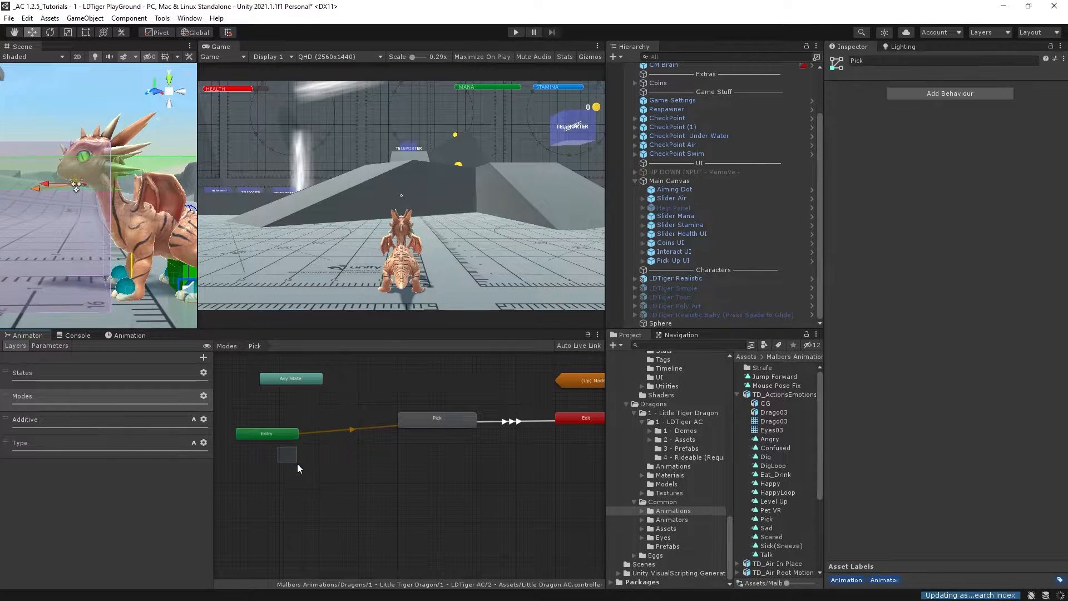
drag(409, 445, 377, 365)
click(368, 370)
Add a transition from Any State to Pick with the condition Mode Equals 7
right_click(303, 384)
click(333, 391)
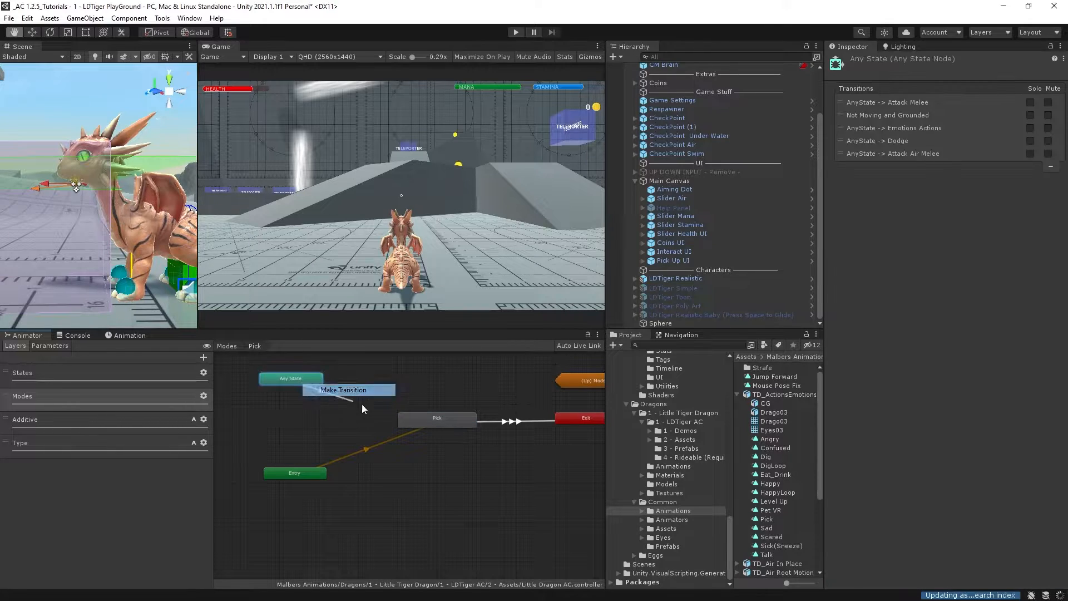
click(418, 411)
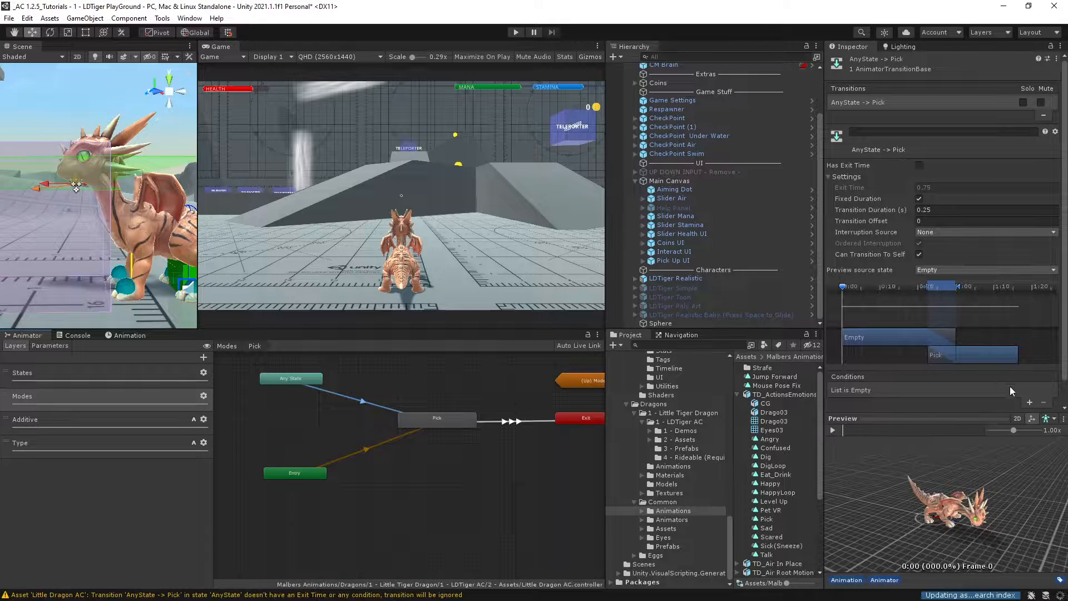
click(1029, 401)
click(887, 388)
text(mode)
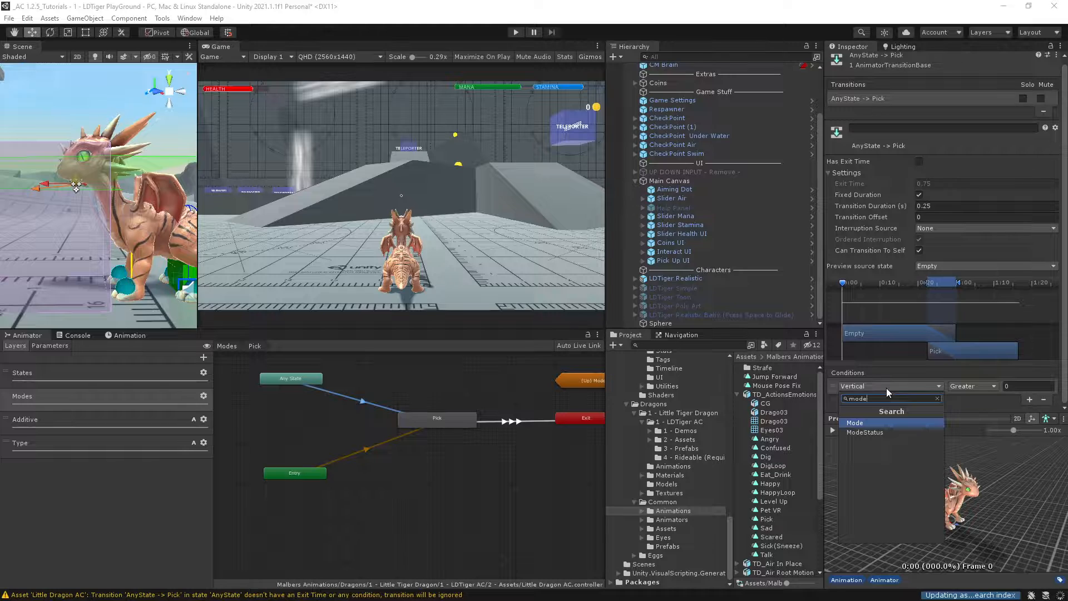
key(Return)
click(973, 386)
click(971, 421)
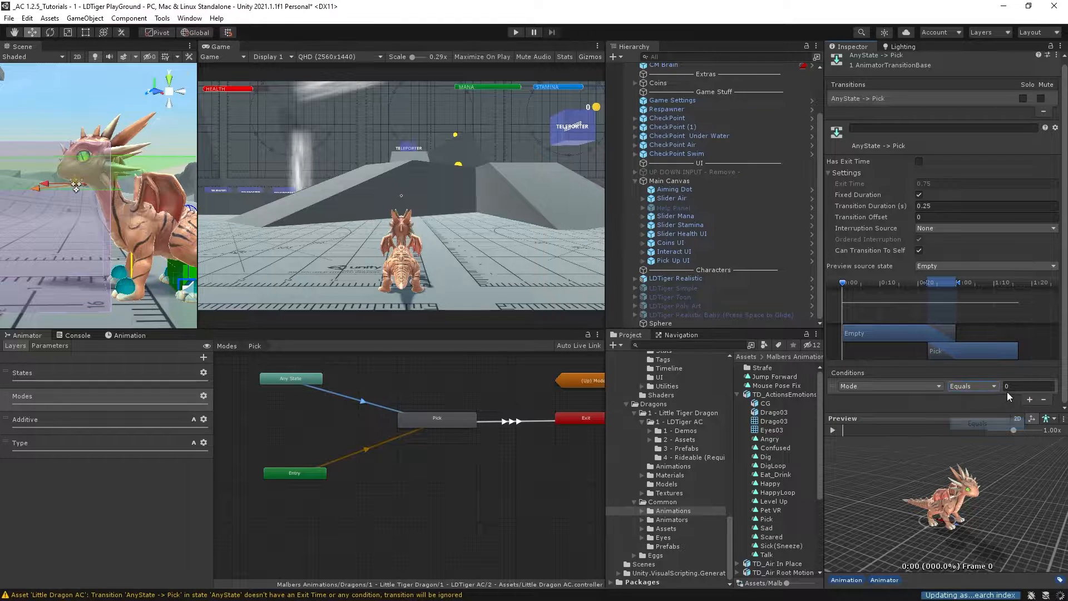
click(1024, 386)
text(7)
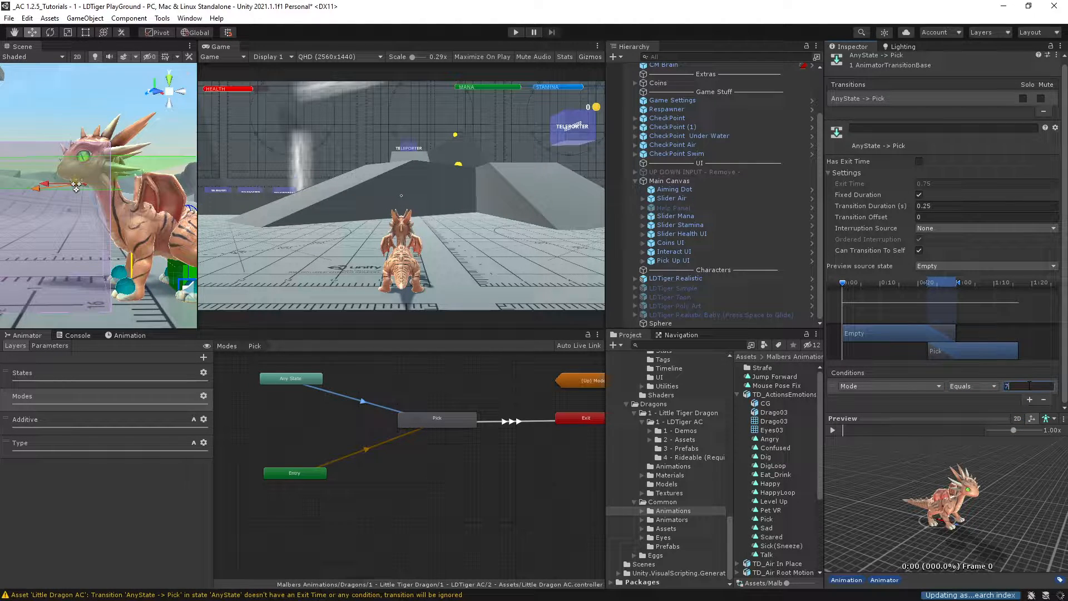
Check the PickUp mode's ID asset and the Pick ability's index in LDTiger Realistic's Animal component
click(717, 281)
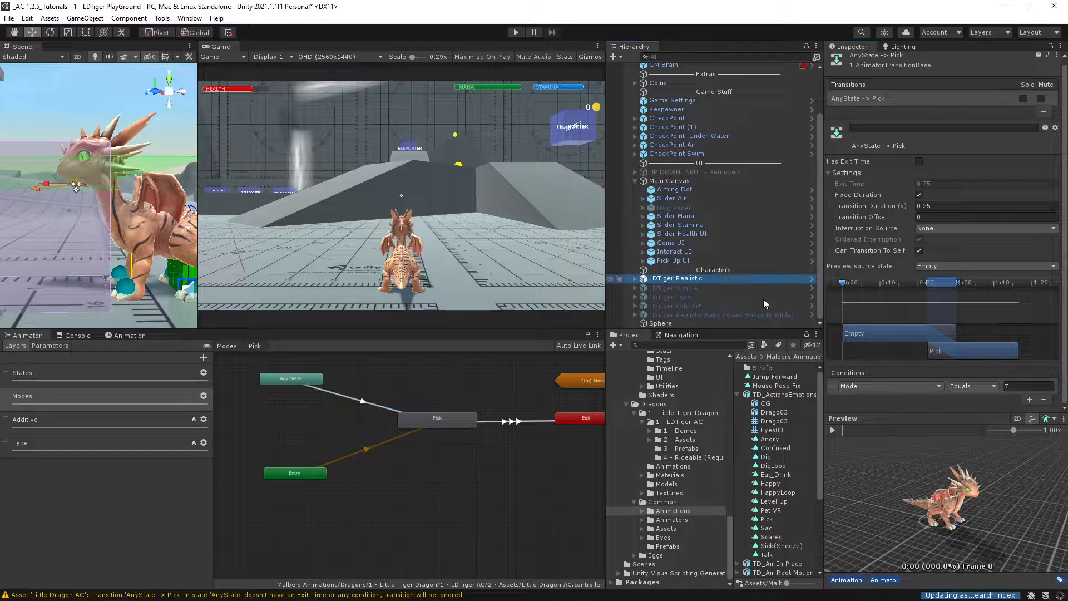
click(913, 188)
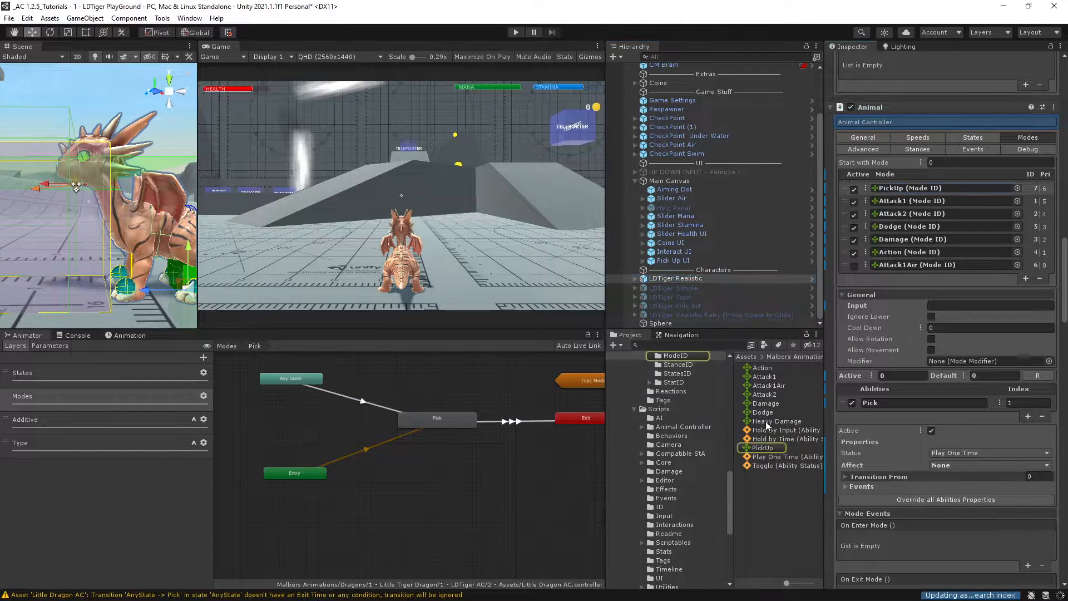
click(763, 448)
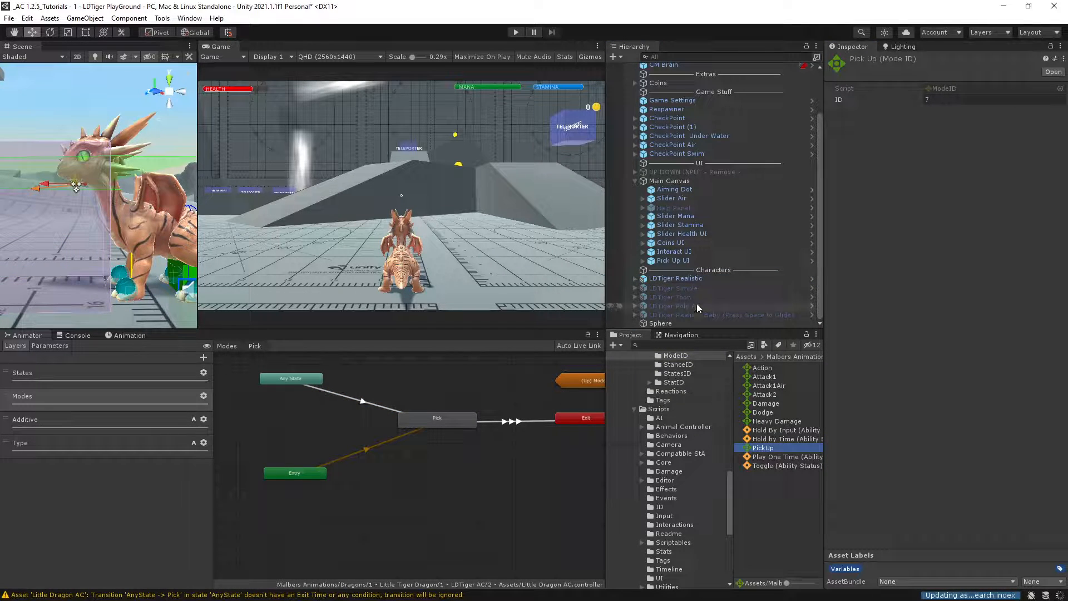
click(723, 278)
click(1011, 282)
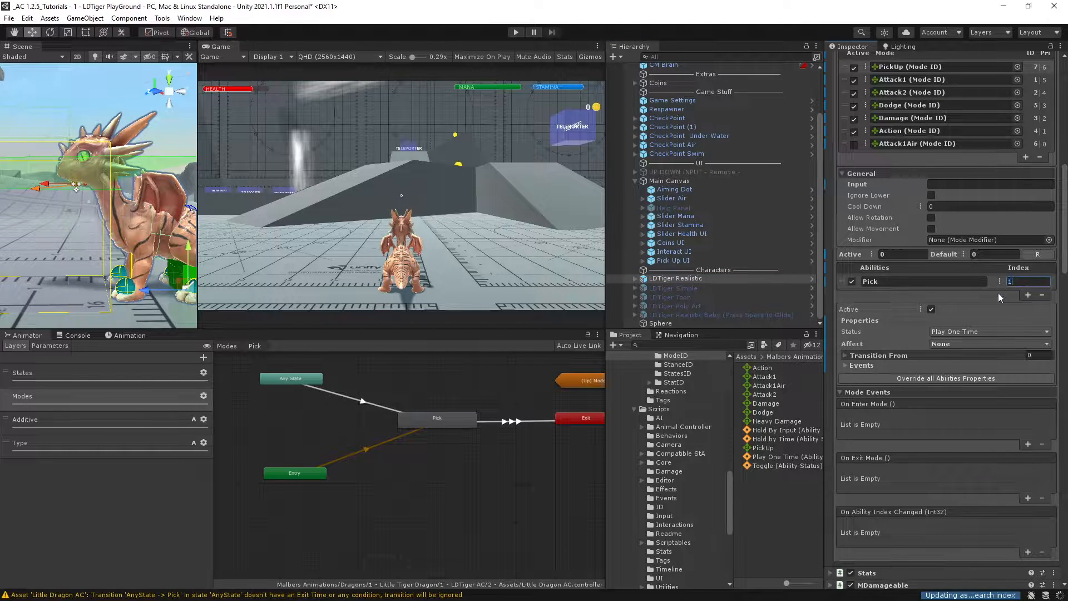
text(1)
scroll(916, 307, up, 6)
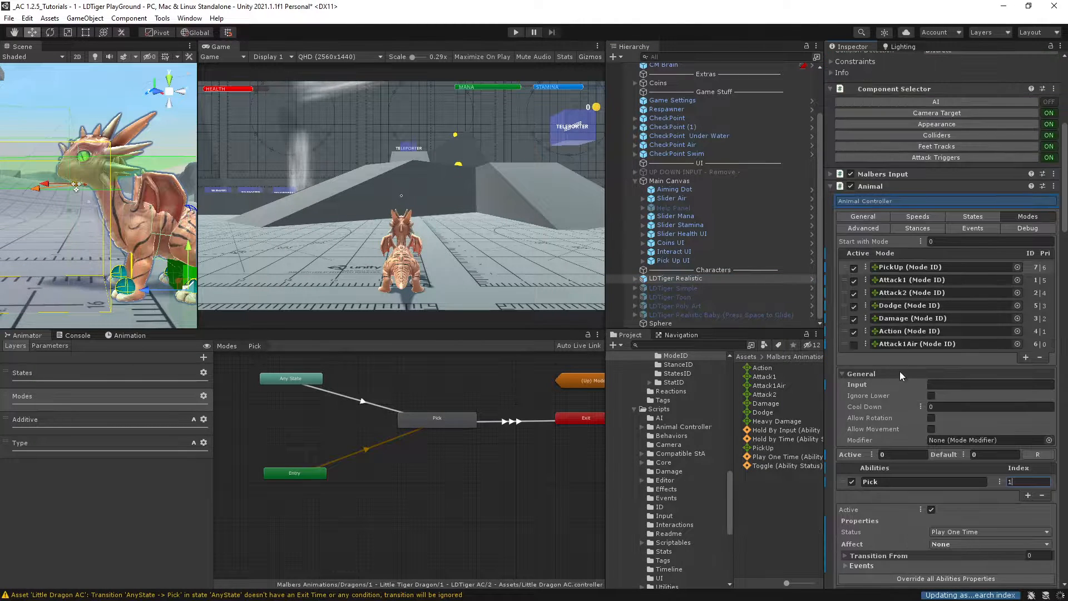
scroll(901, 375, down, 3)
Set the Mode condition of the Any State to Pick transition to Equals 7001
click(446, 422)
click(382, 406)
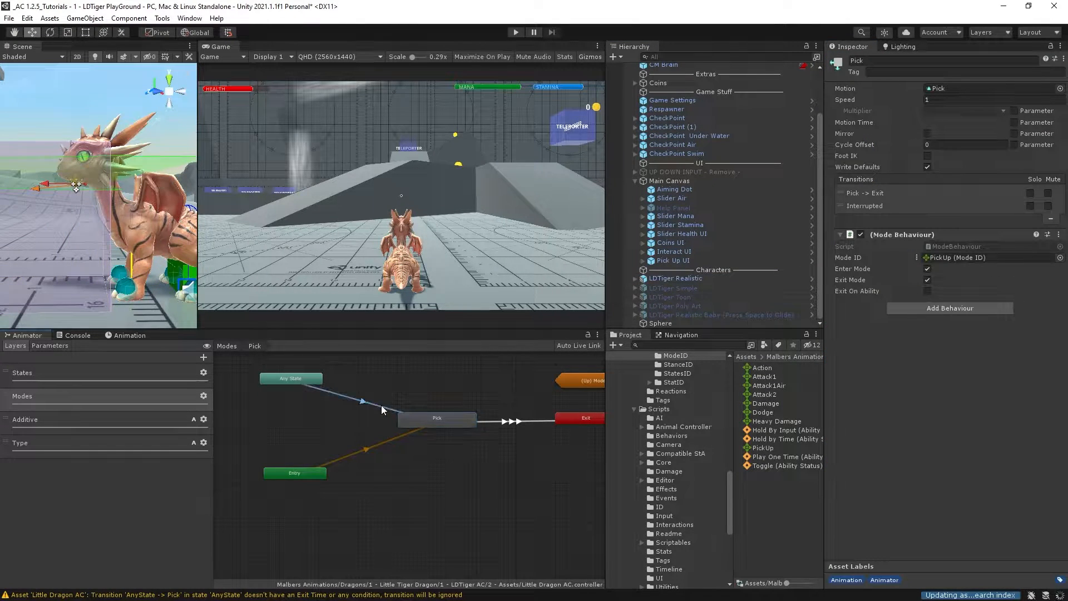
click(1026, 388)
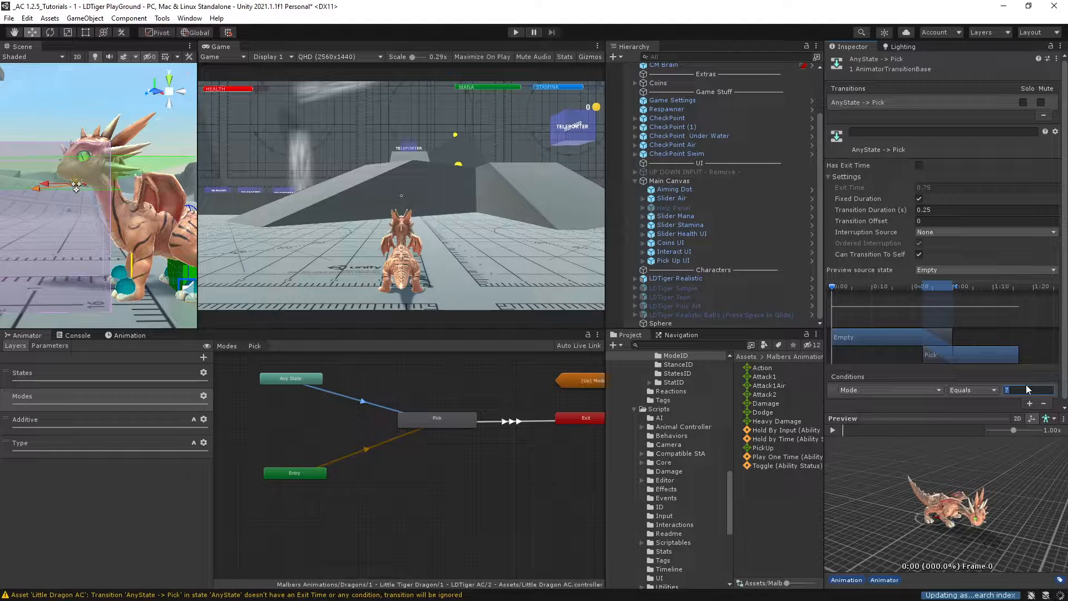
text(7001)
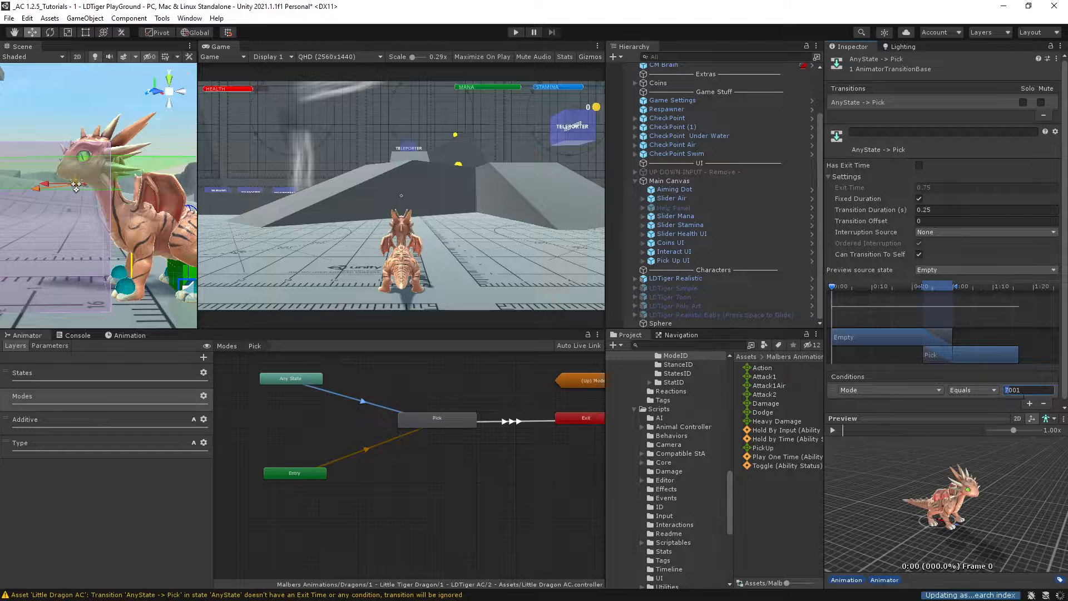
scroll(1034, 385, down, 1)
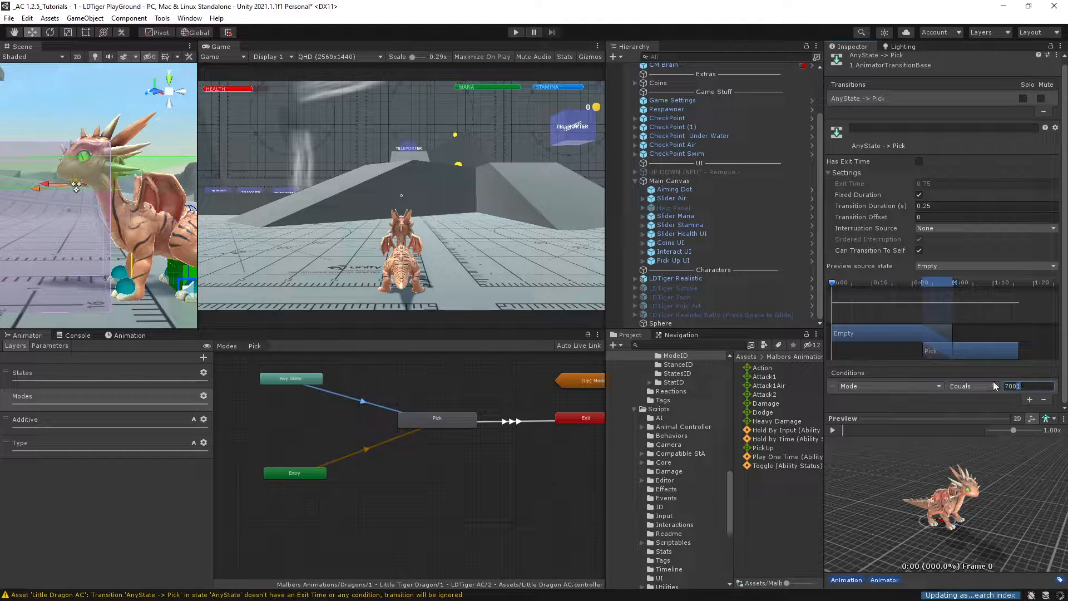
Add a ModeStatus Equals 0 condition to the Any State to Pick transition and set its duration to 0.1 s
click(1030, 400)
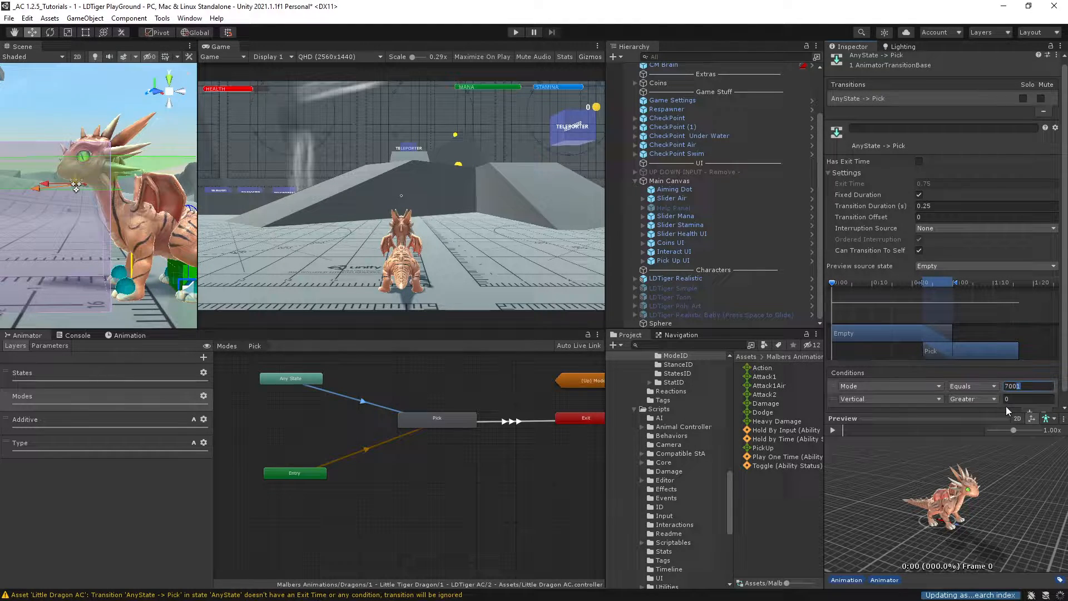
click(923, 403)
text(mode)
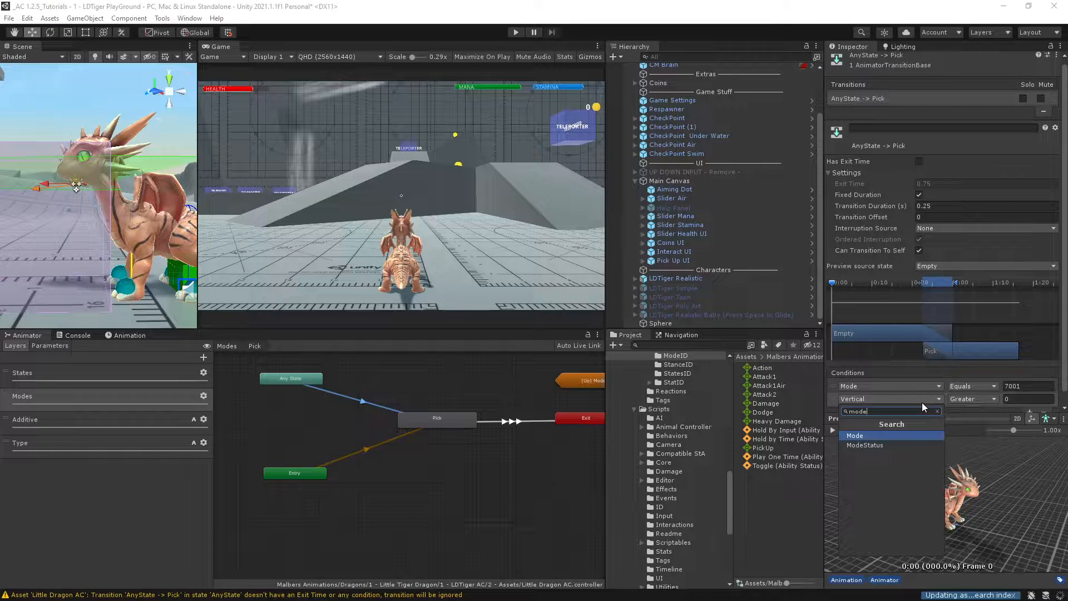
click(866, 446)
click(973, 399)
click(974, 433)
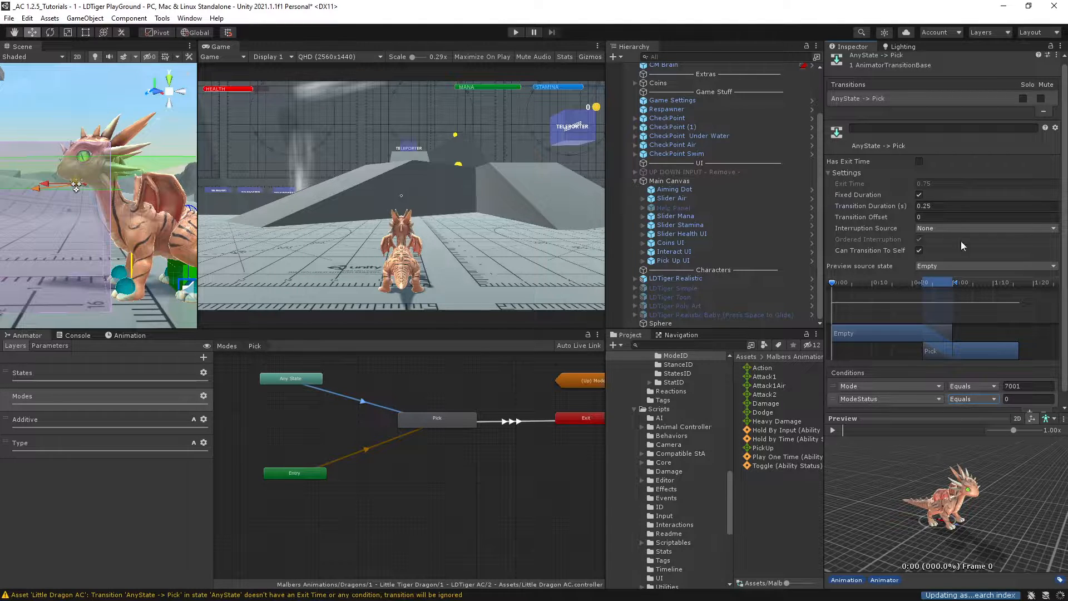
click(951, 205)
text(.1)
Rearrange the Pick graph, lining Any State up with Pick and placing Entry beneath Pick
click(302, 390)
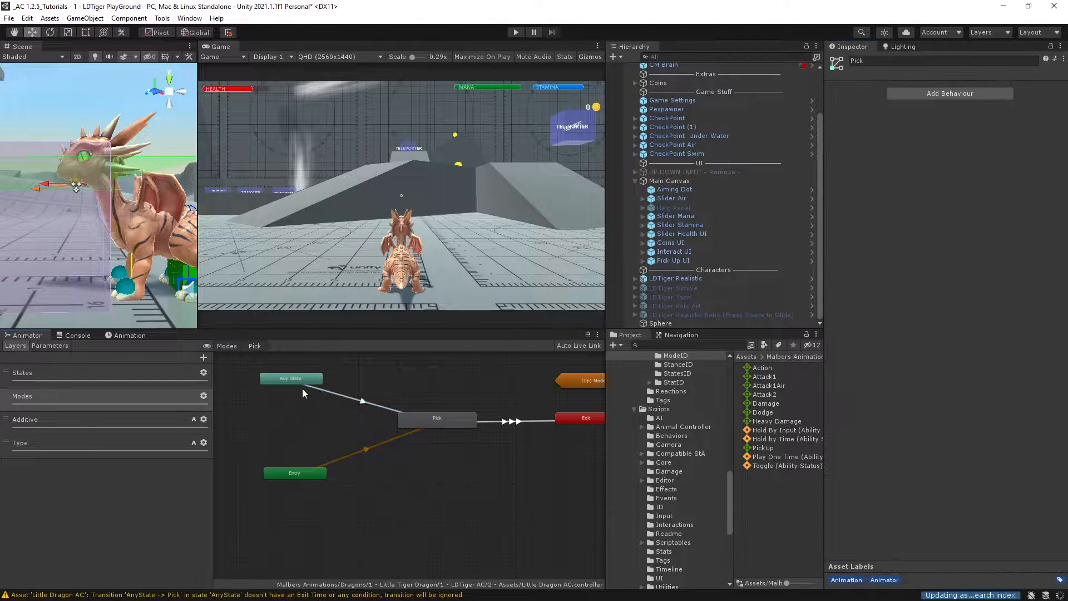
drag(294, 374, 298, 413)
drag(281, 472, 412, 465)
Play-test the scene by walking the tiger to the sphere, picking it up and dropping it, and stop play mode
click(516, 32)
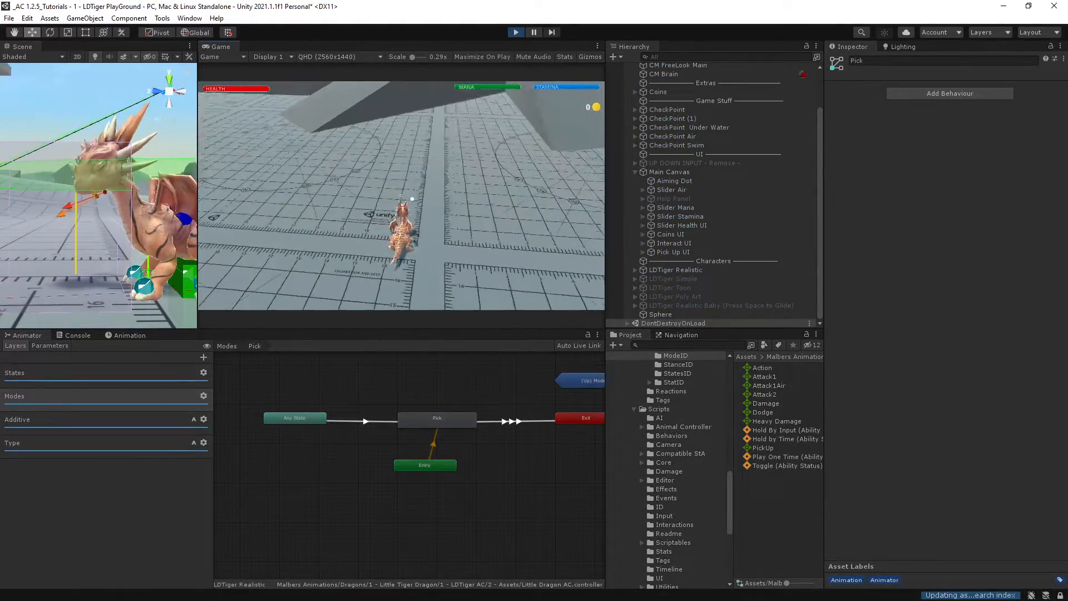
key(w)
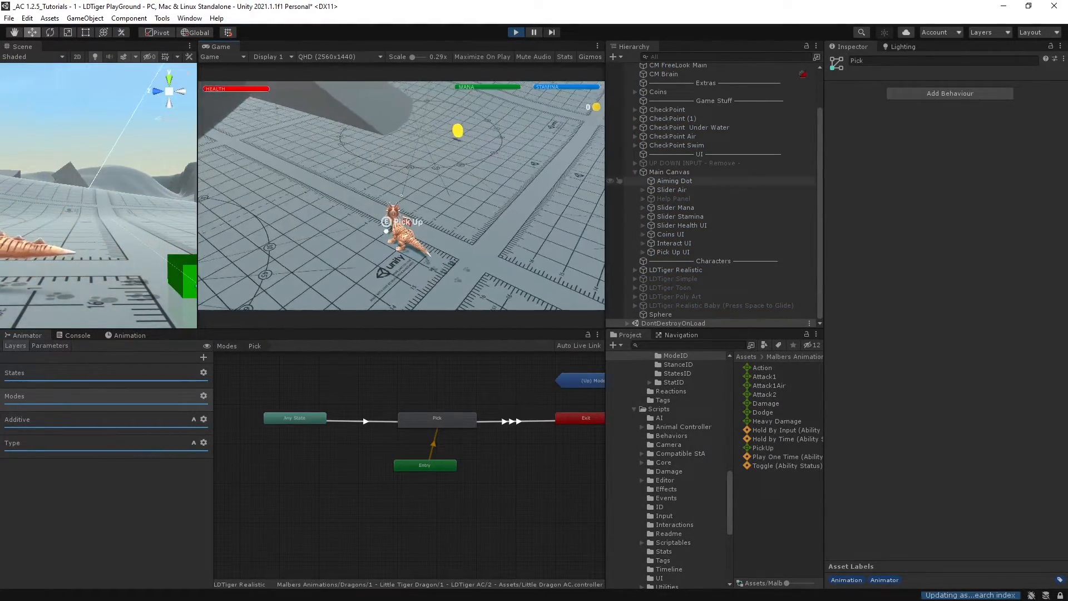
key(e)
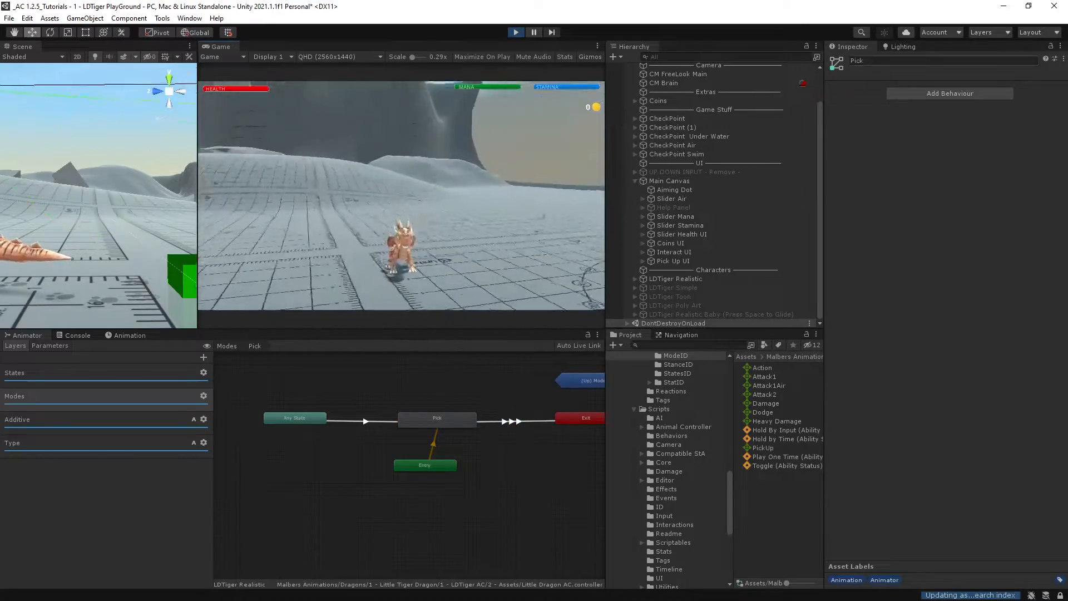
key(e)
key(d)
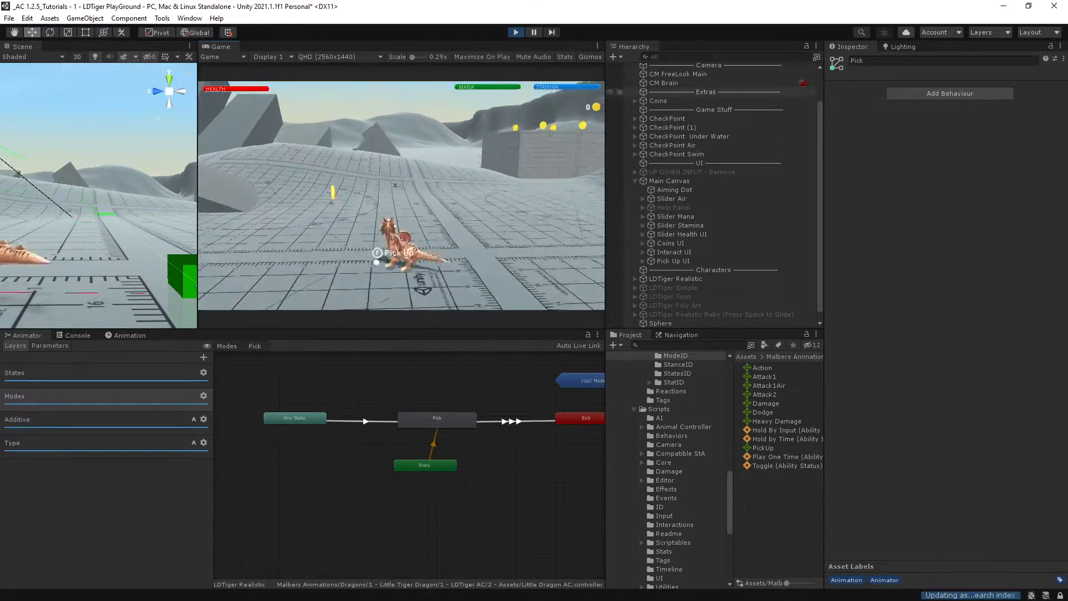
key(e)
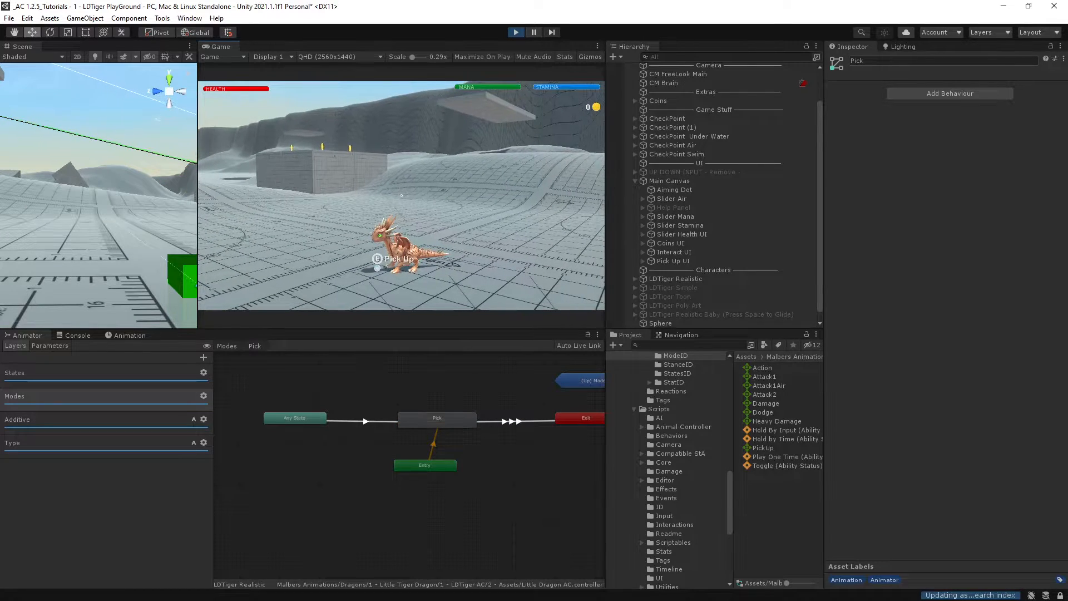
key(ctrl+p)
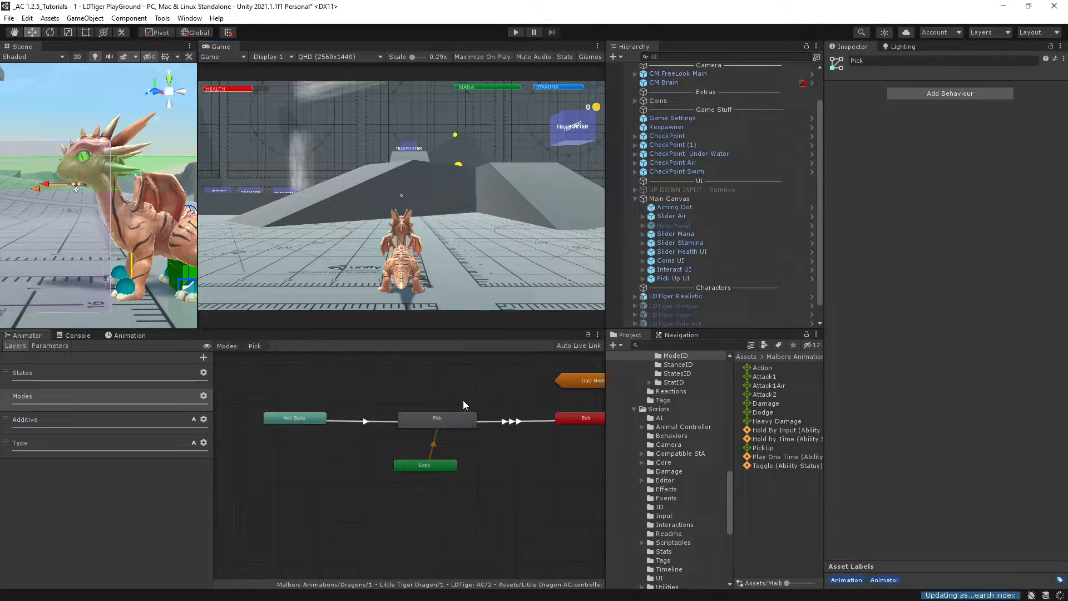
Play the scene with the Pick state selected, trigger a pick-up while watching the state graph, and stop
click(450, 417)
click(516, 31)
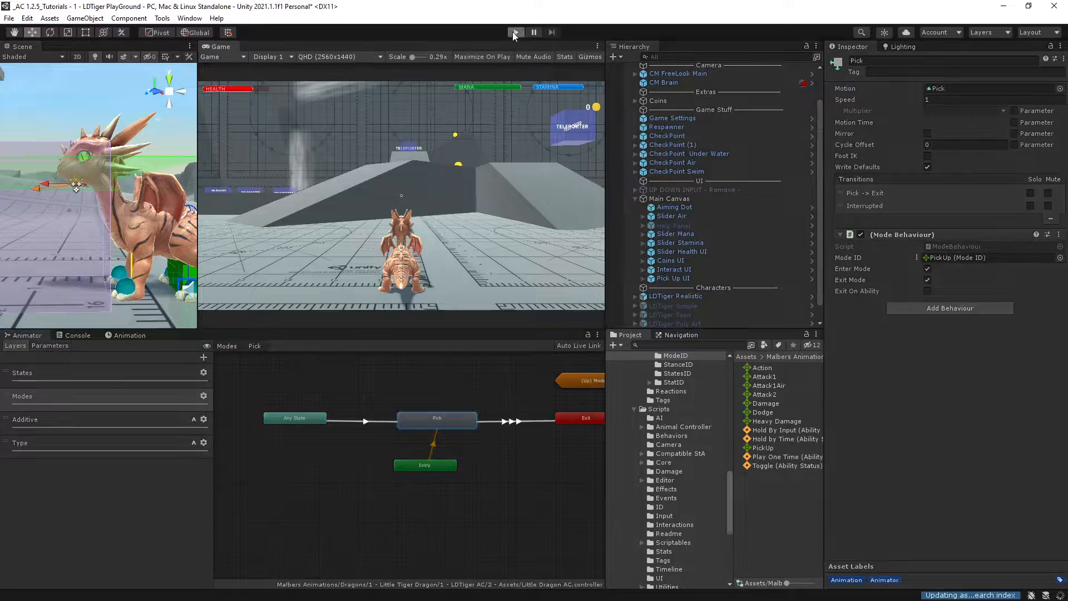
key(a)
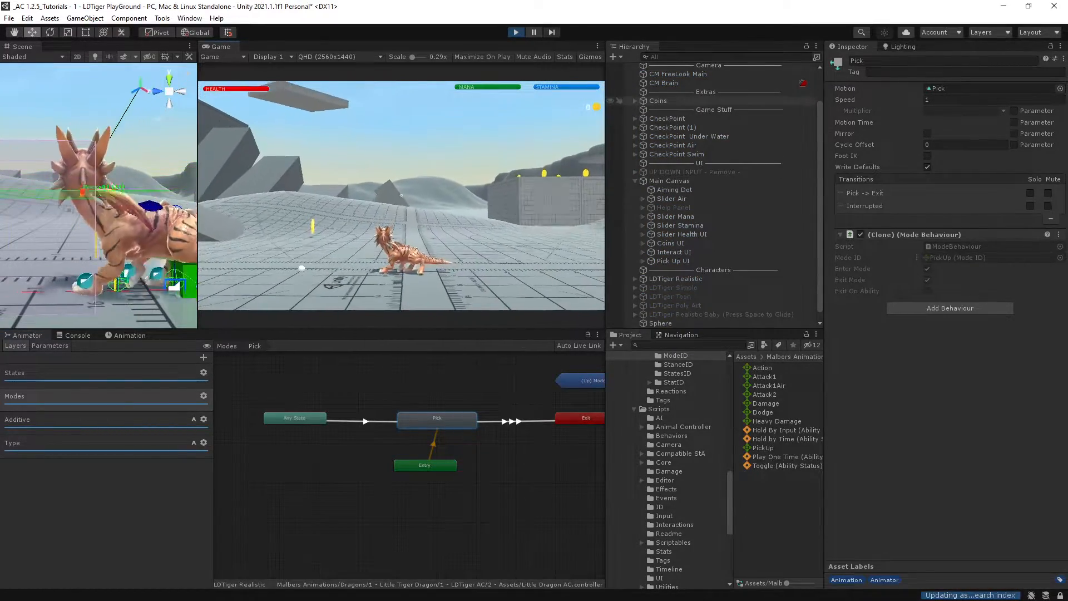
key(e)
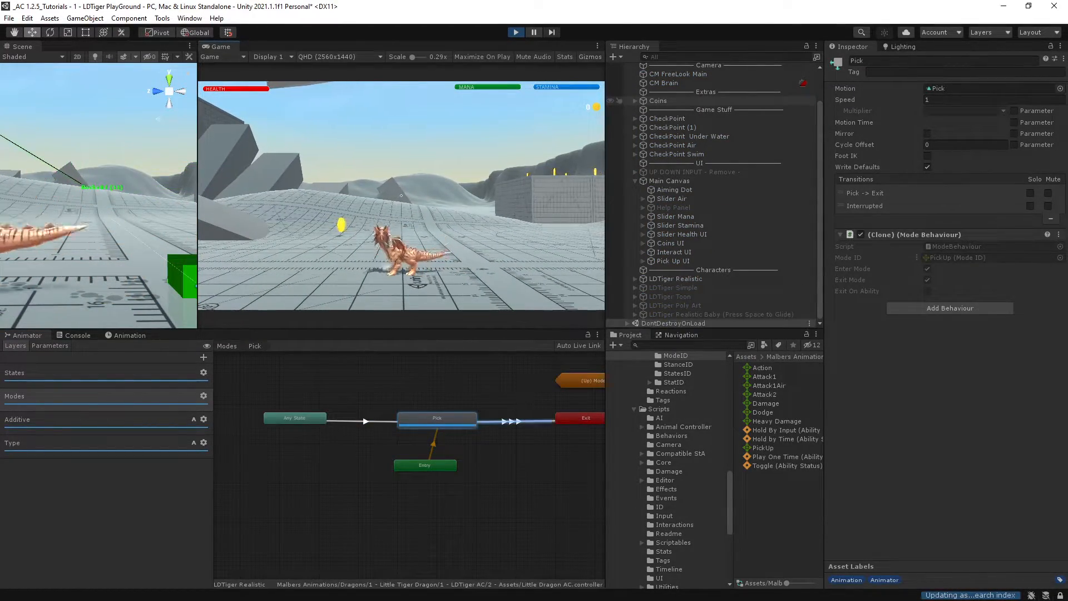
key(ctrl+p)
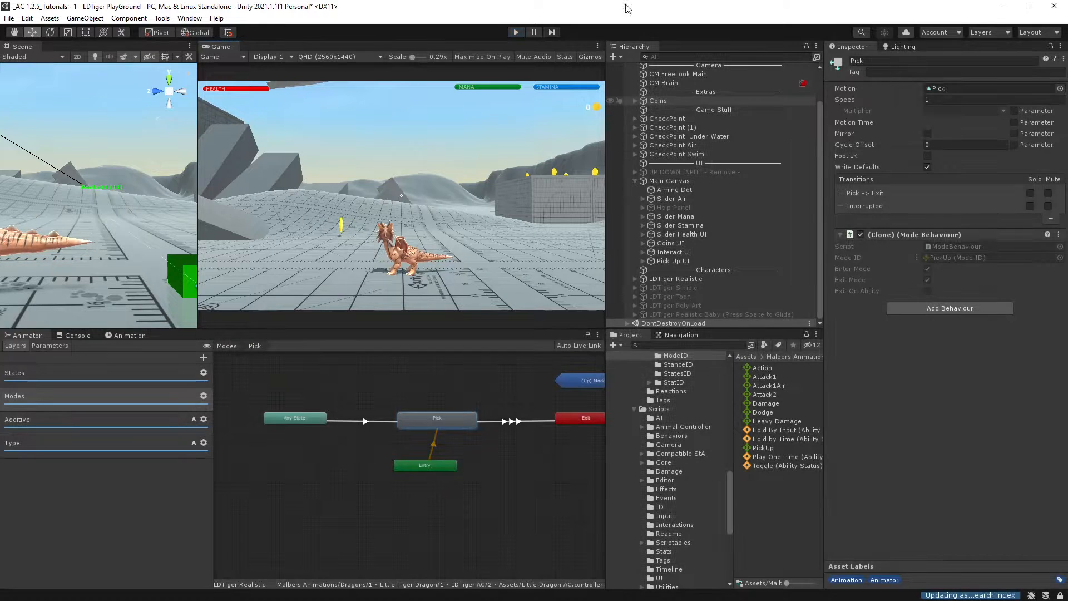
Examine the On Enter and On Exit DisableLookAt messages in the Messages Behavior of the Dodge sub-state machine
click(229, 346)
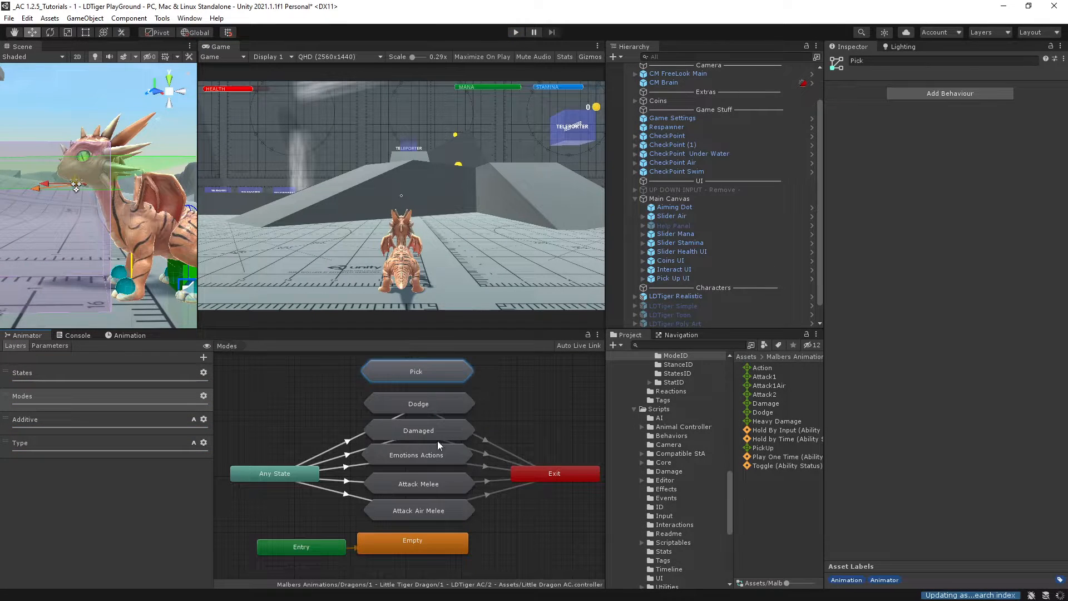
click(442, 405)
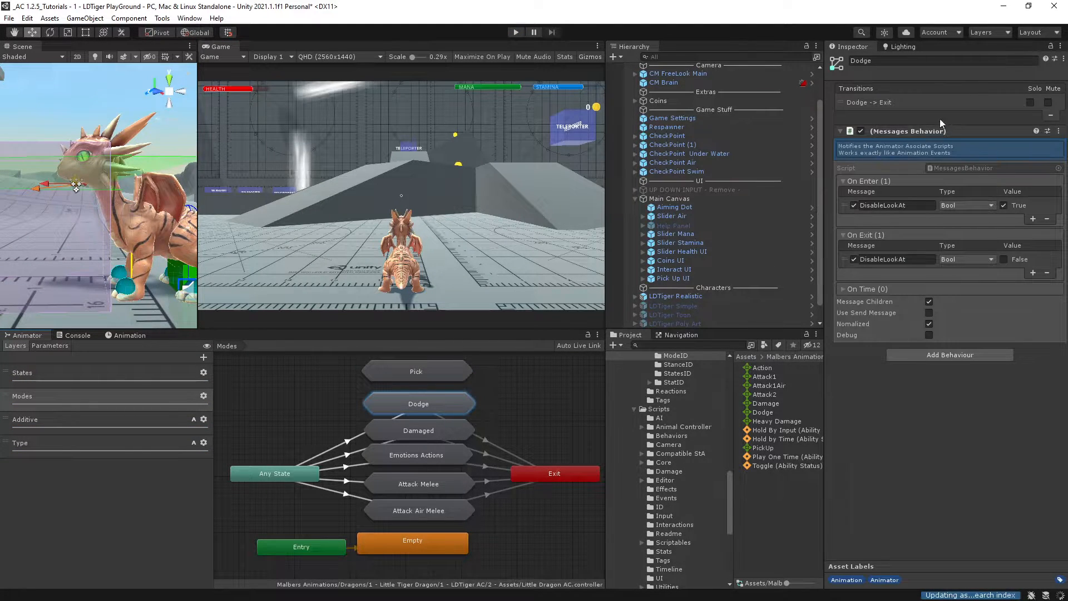
click(916, 205)
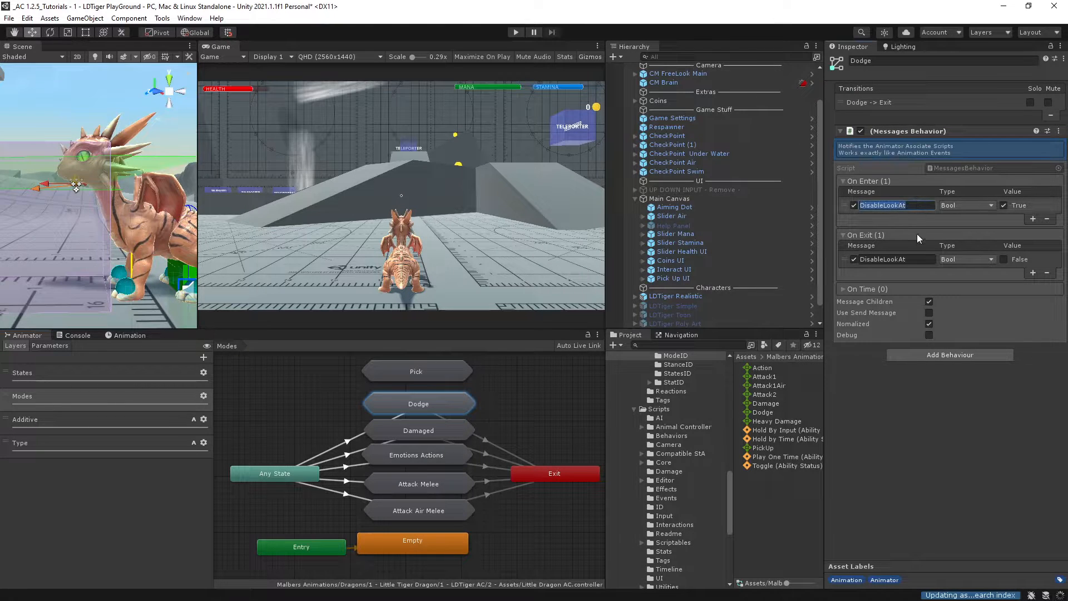
click(921, 259)
click(924, 204)
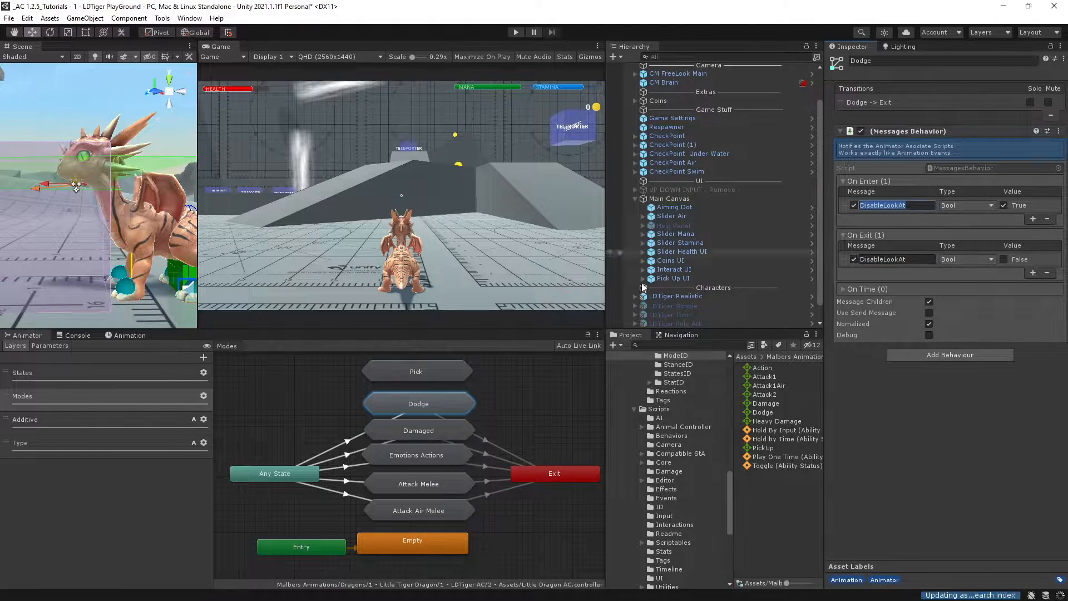
Add a Messages Behavior to the Pick state with an active On Enter message DisableLookAt, type Bool, value True
double_click(416, 372)
click(439, 418)
click(963, 308)
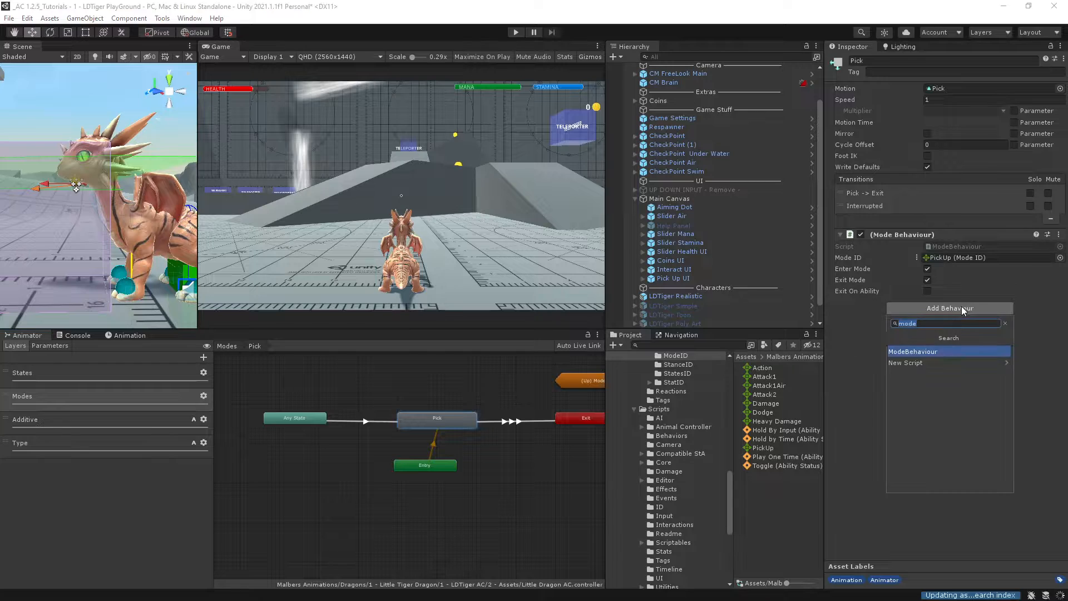
text(messa)
key(Return)
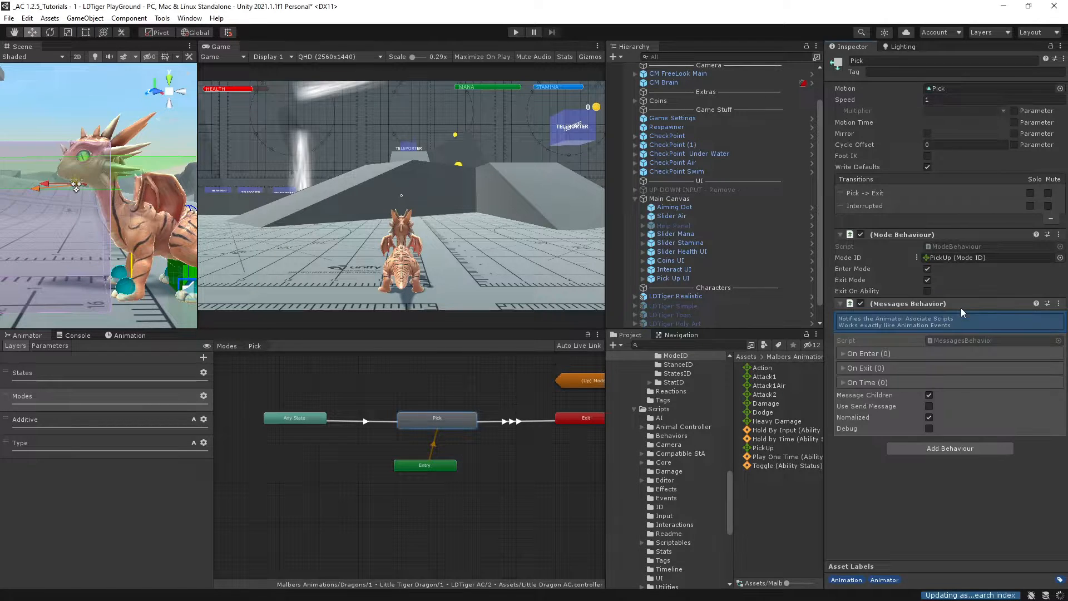
click(843, 354)
click(1033, 391)
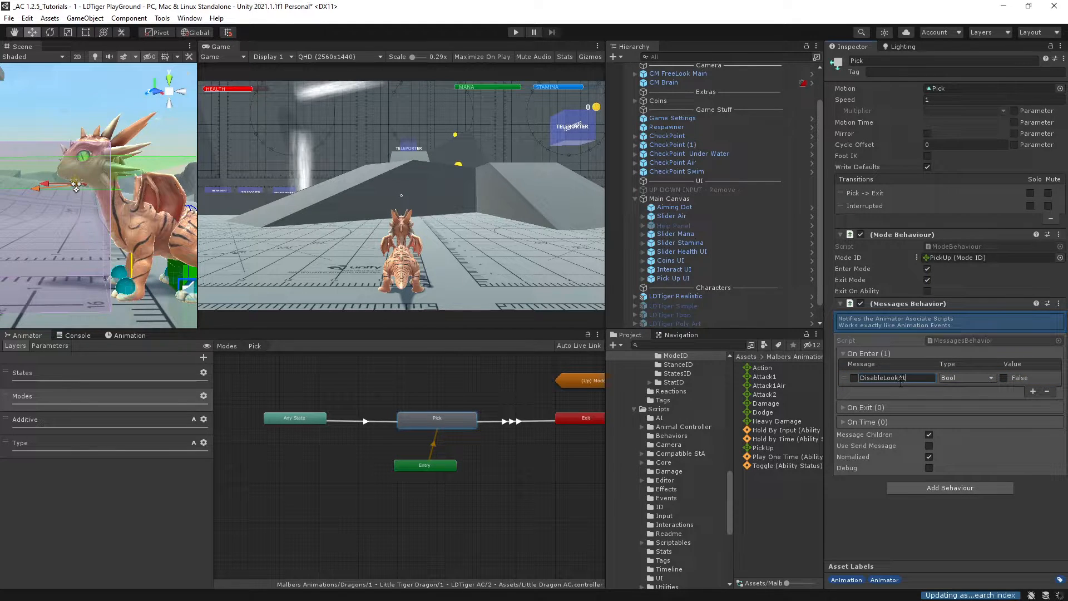
Add an active On Exit message DisableLookAt to Pick's Messages Behavior, type Bool, value False
click(843, 408)
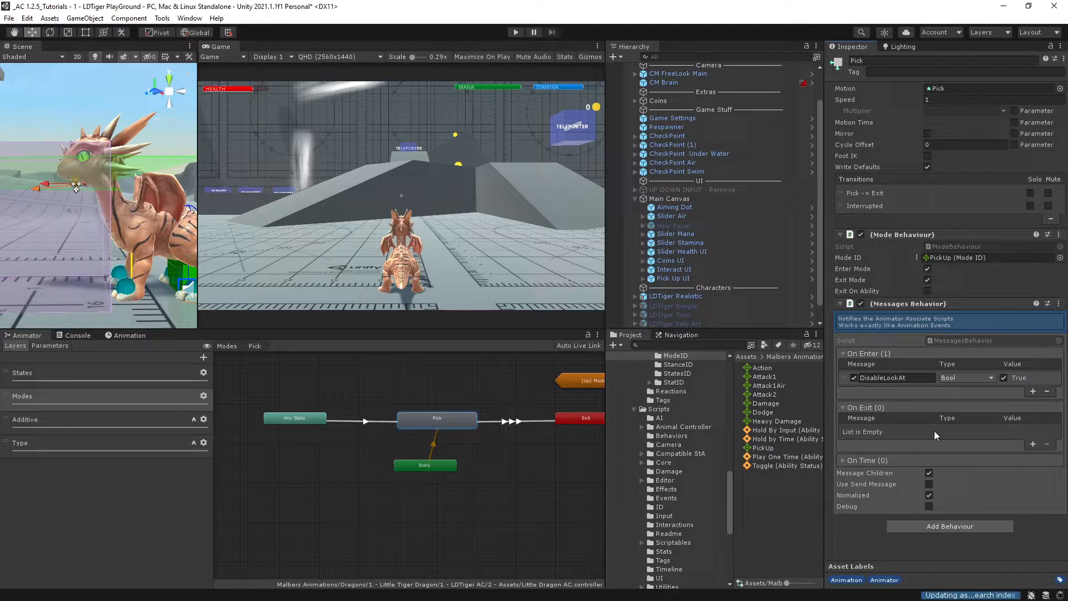
click(1033, 445)
click(919, 378)
key(ctrl+c)
click(897, 432)
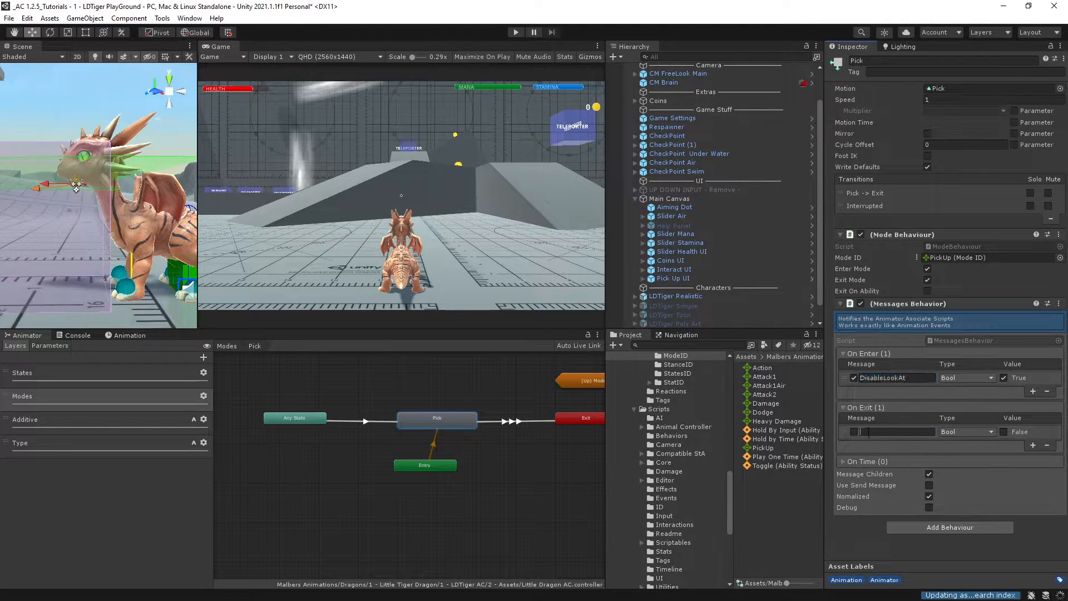
key(ctrl+v)
click(855, 432)
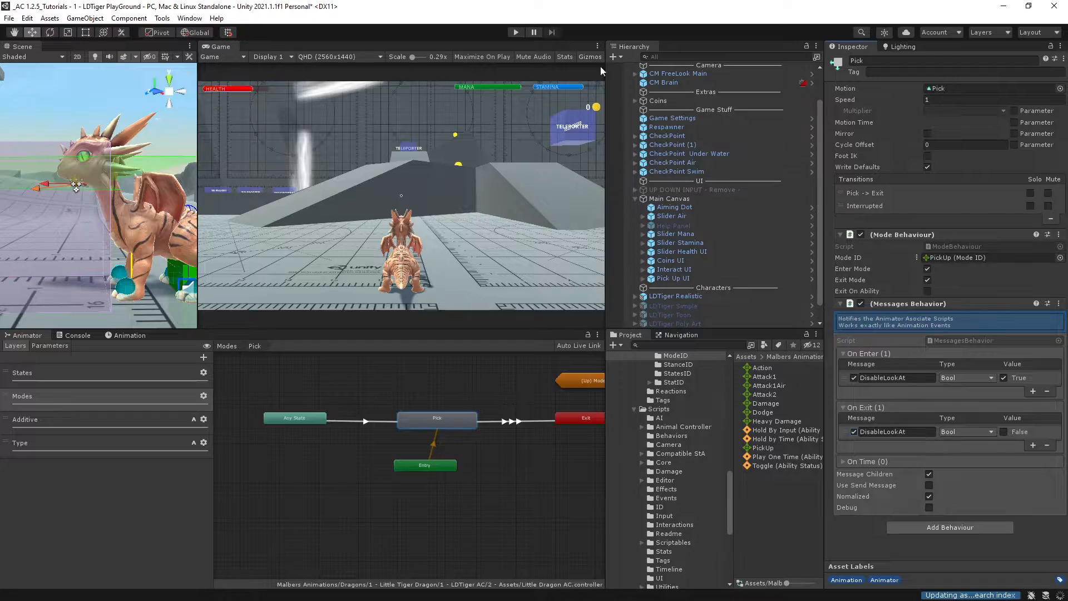
Play-test picking up, carrying and dropping the sphere with the DisableLookAt messages in place, and stop play mode
click(516, 32)
key(a)
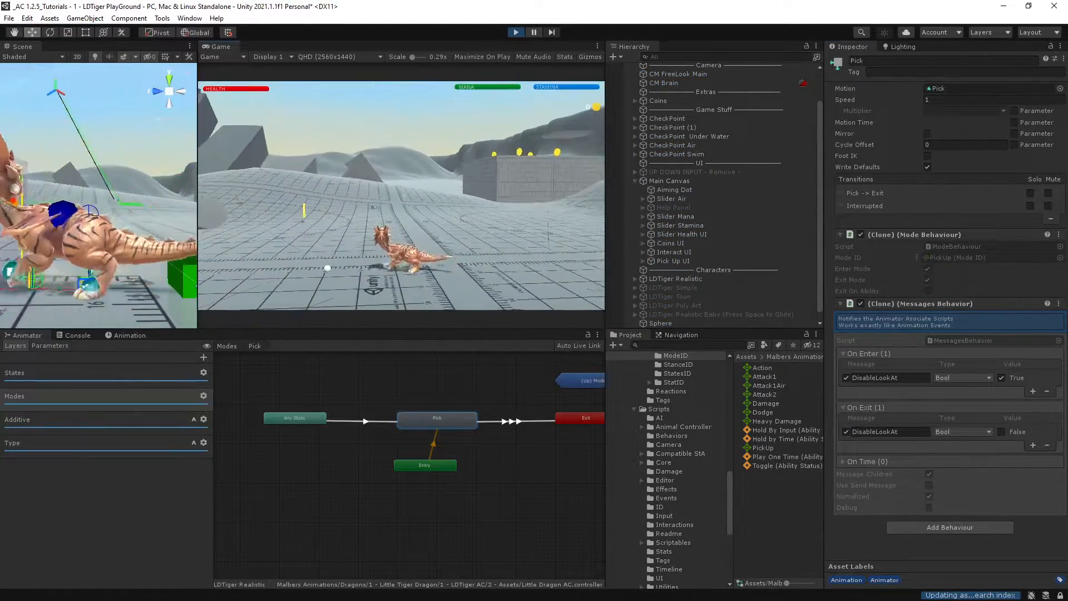
key(e)
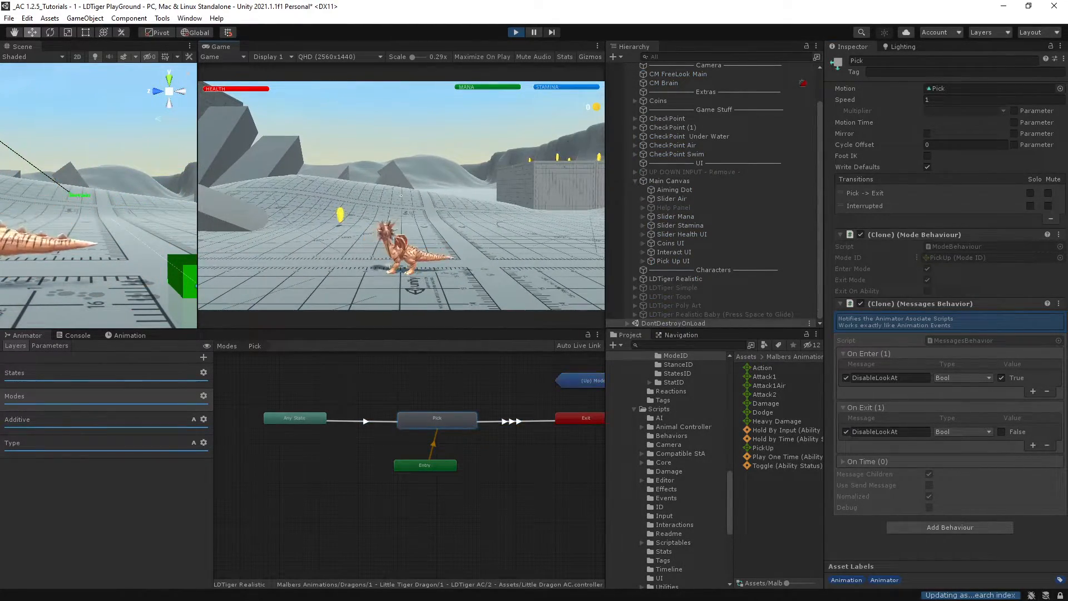
key(w)
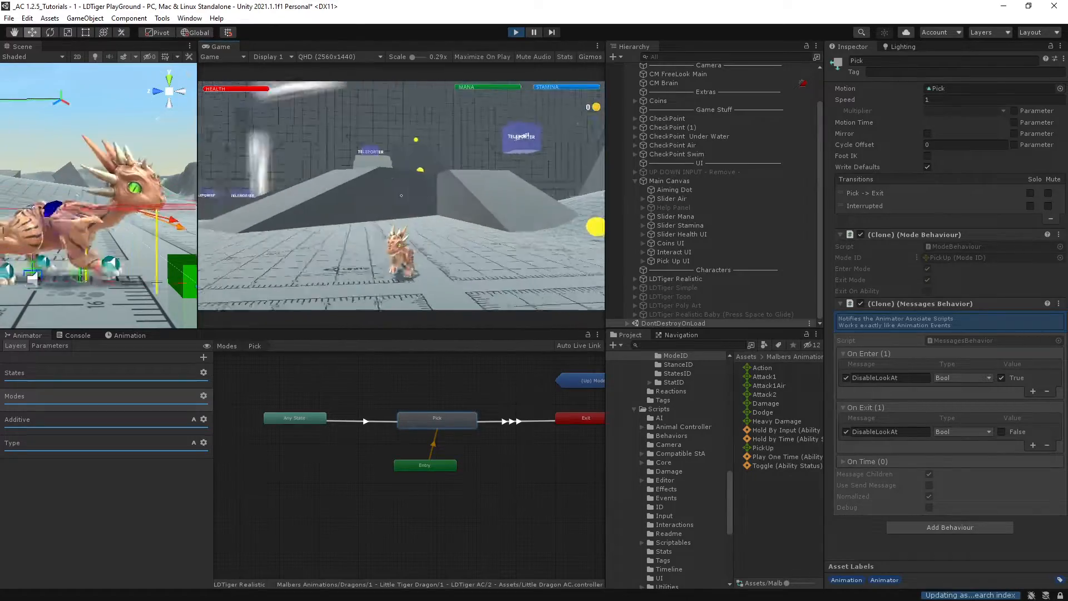
key(a)
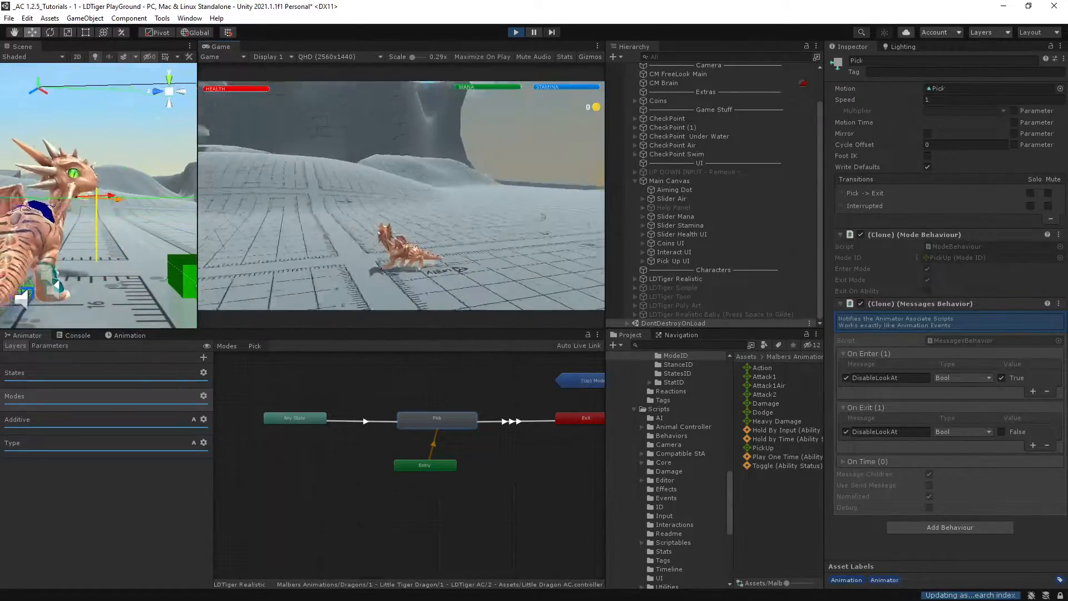
key(e)
key(a)
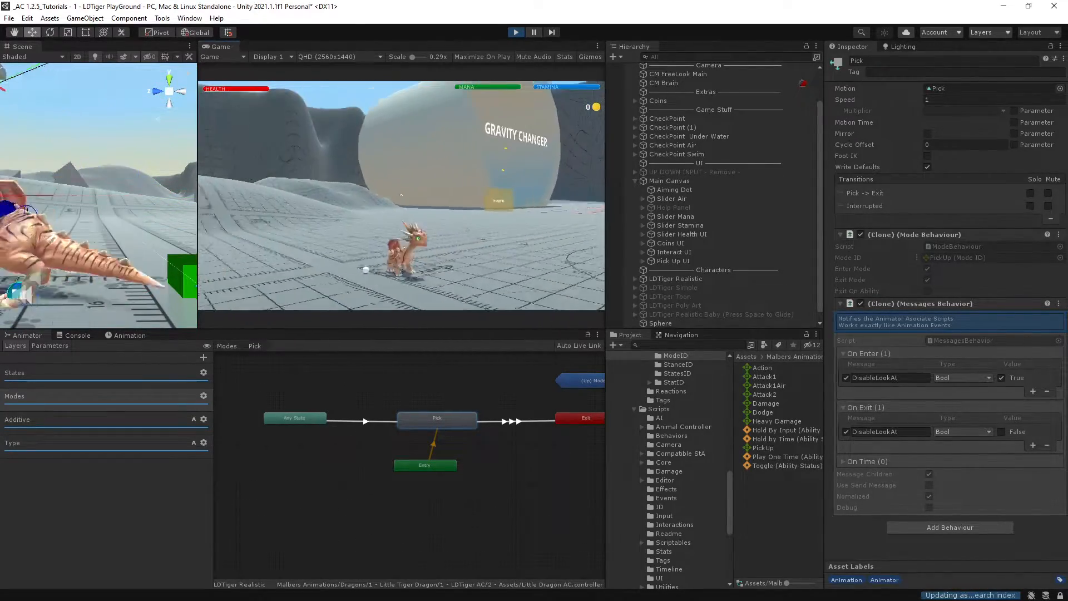
key(ctrl+p)
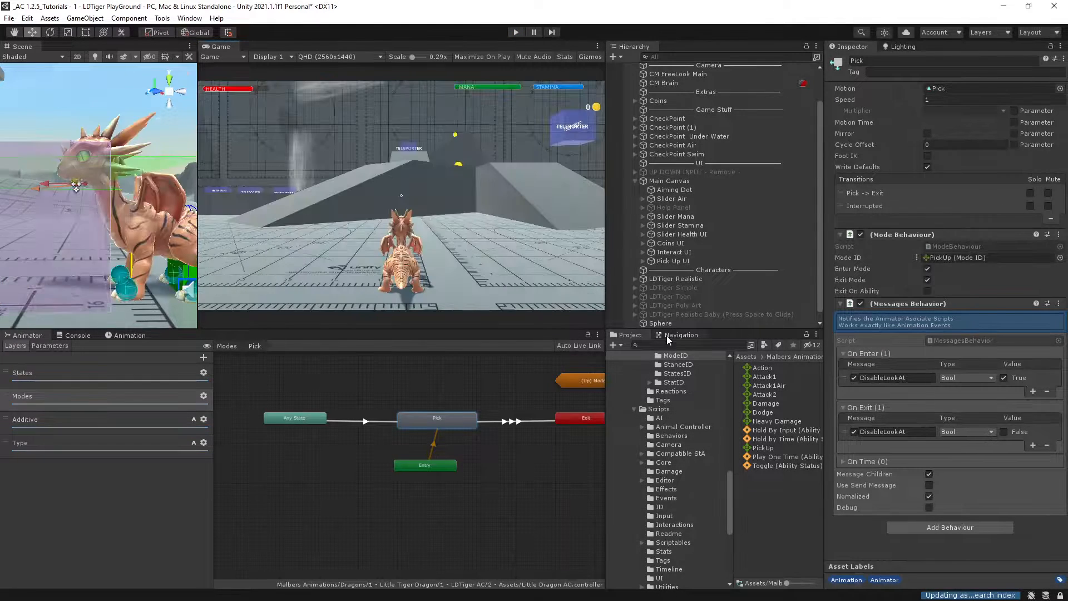
Duplicate the Pick state together with its Any State and Exit transitions, and place the copy directly below Pick
click(377, 421)
ctrl+click(420, 424)
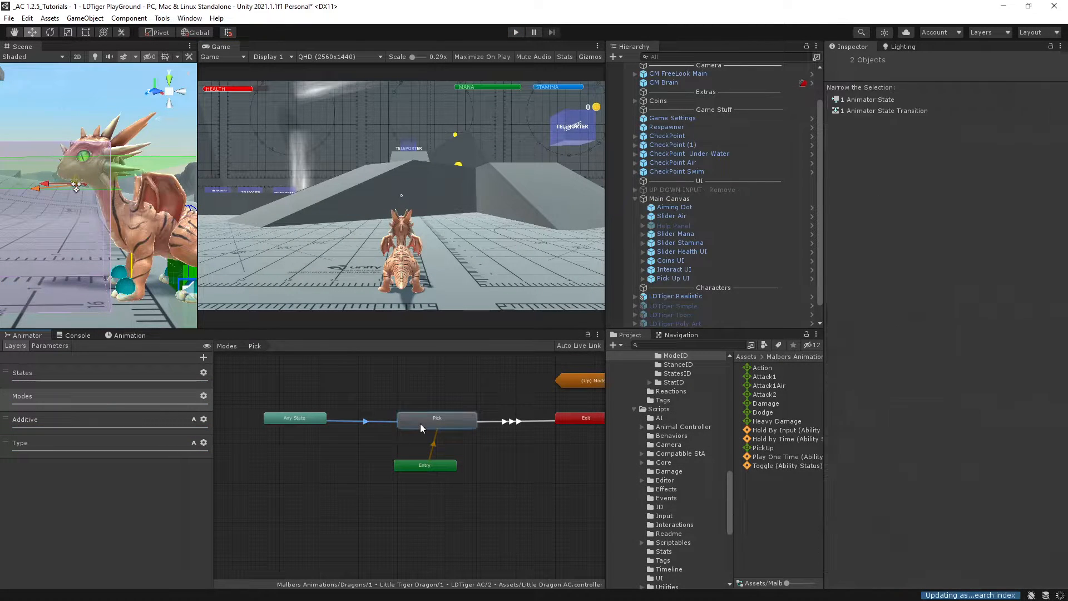
ctrl+click(504, 421)
key(ctrl+d)
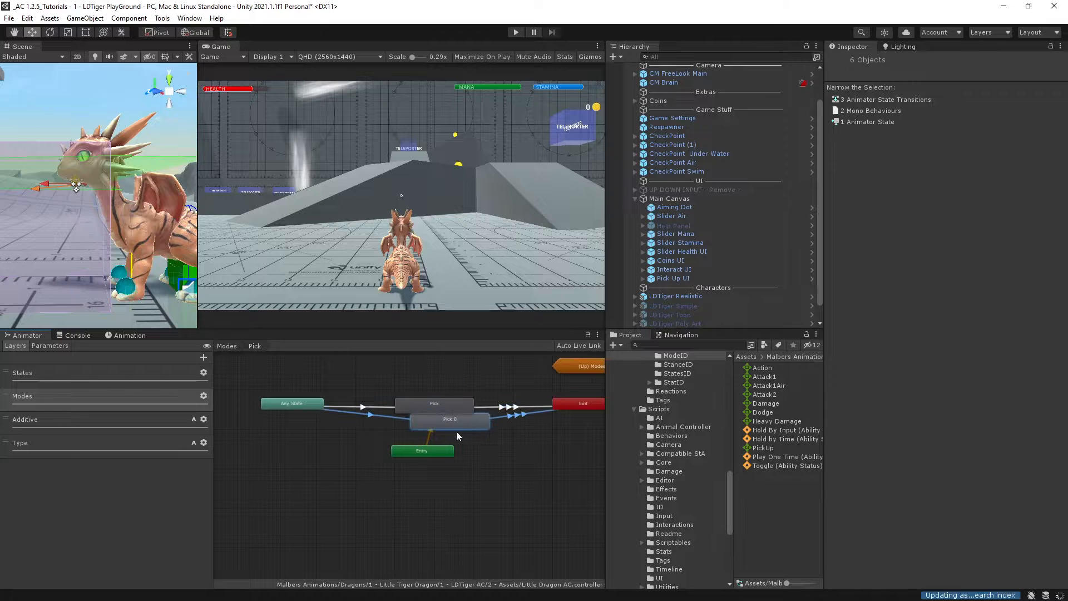
drag(415, 455, 419, 498)
drag(454, 424, 439, 435)
Set the duplicated Pick state's speed to -1 and the Mode condition of its Any State transition to 7002
click(958, 100)
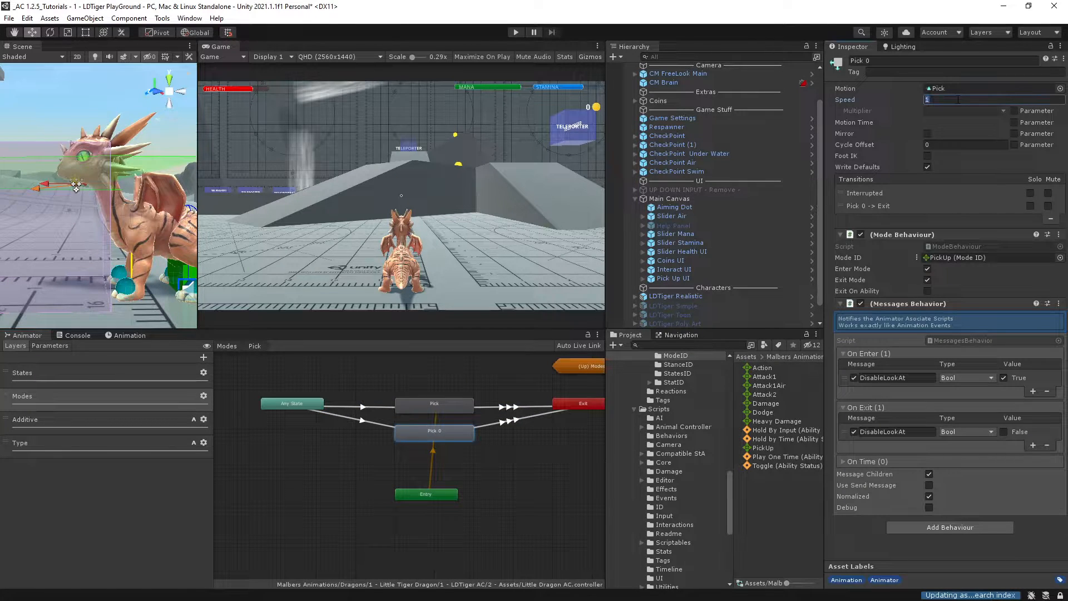
text(-1)
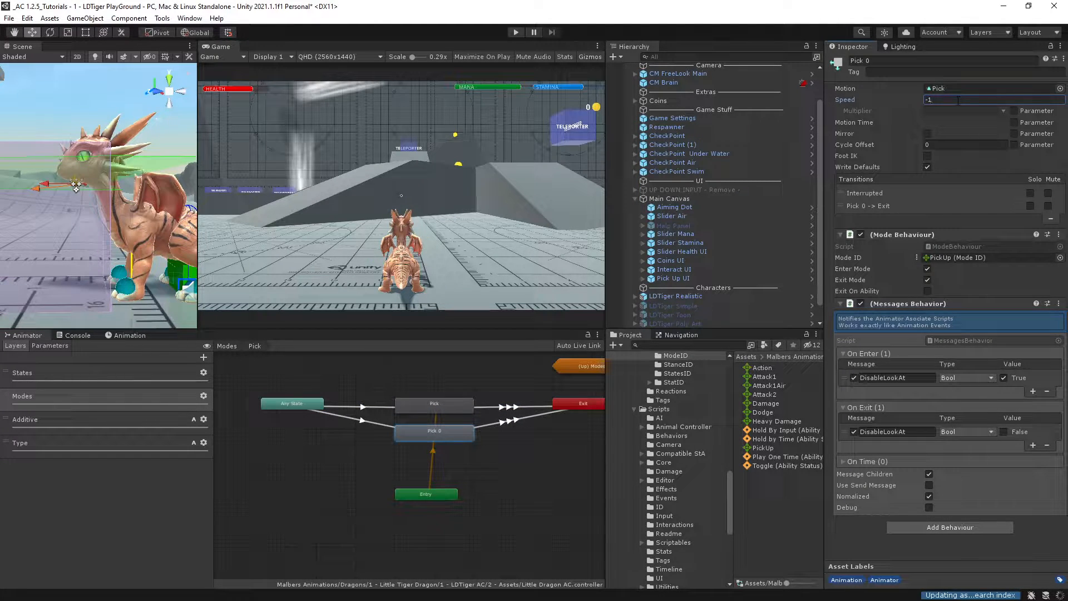
click(379, 418)
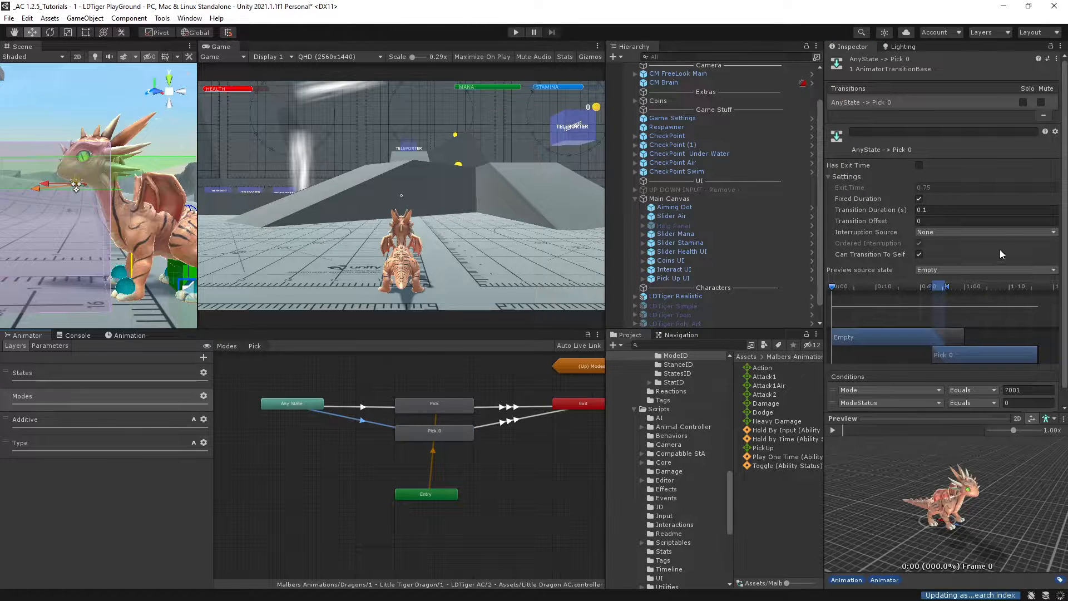
click(1017, 390)
text(7002)
Add a second ability named Drop with index 2 to the PickUp mode of LDTiger Realistic
click(677, 298)
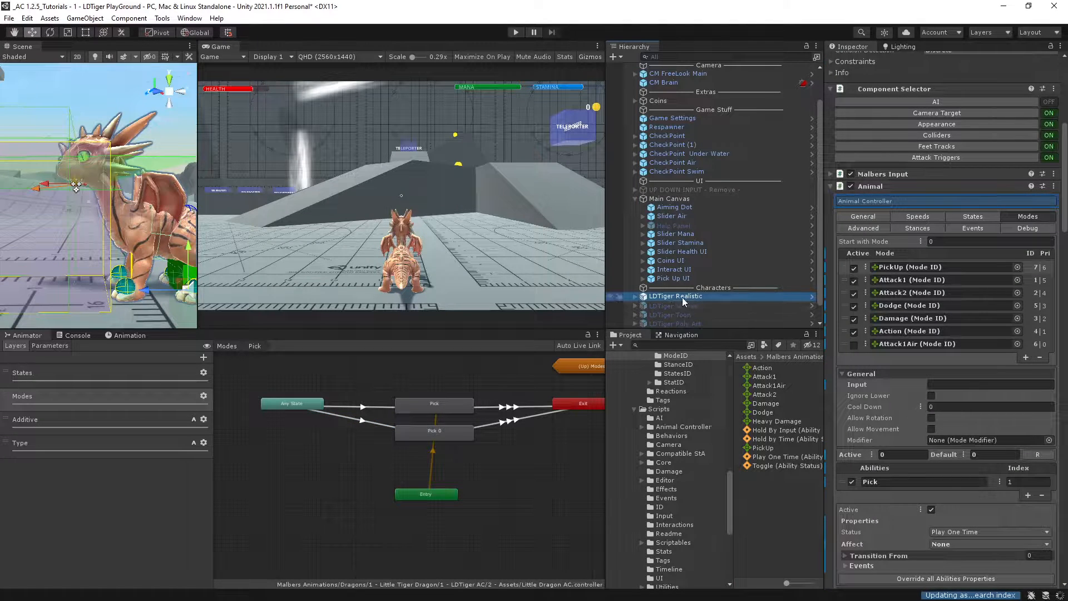
scroll(1027, 474, down, 6)
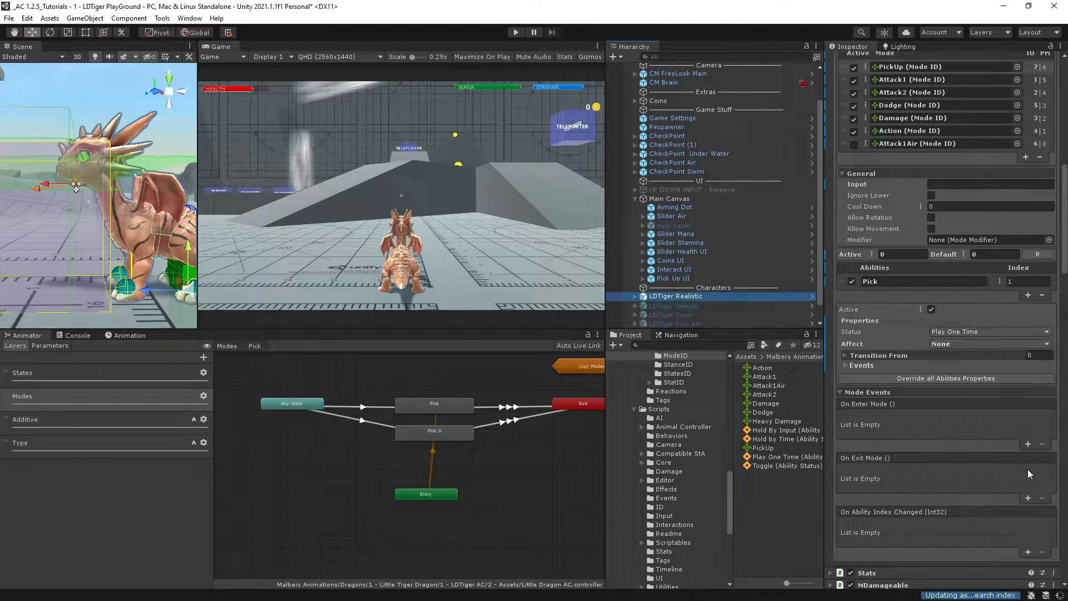
click(1027, 295)
click(903, 294)
text(Drop)
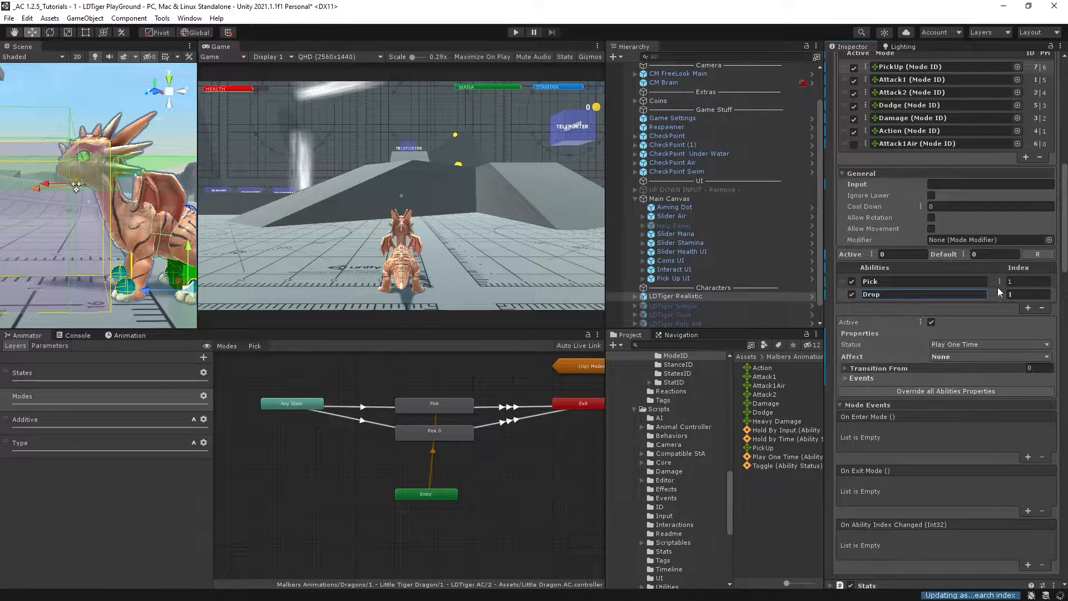
click(1028, 295)
click(840, 283)
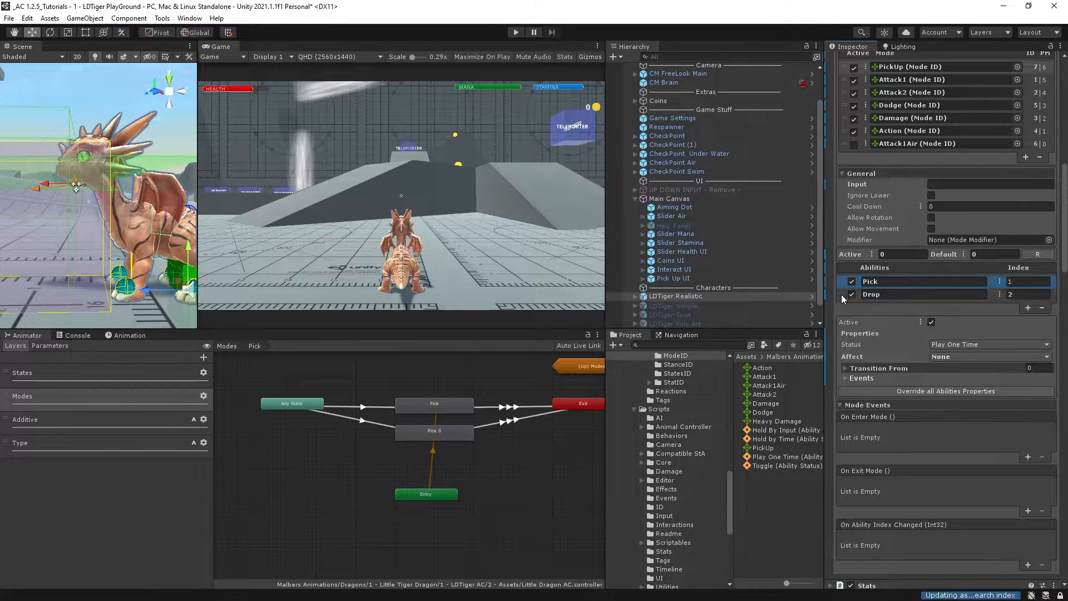
click(842, 295)
click(840, 282)
click(841, 294)
click(840, 283)
click(841, 294)
click(840, 284)
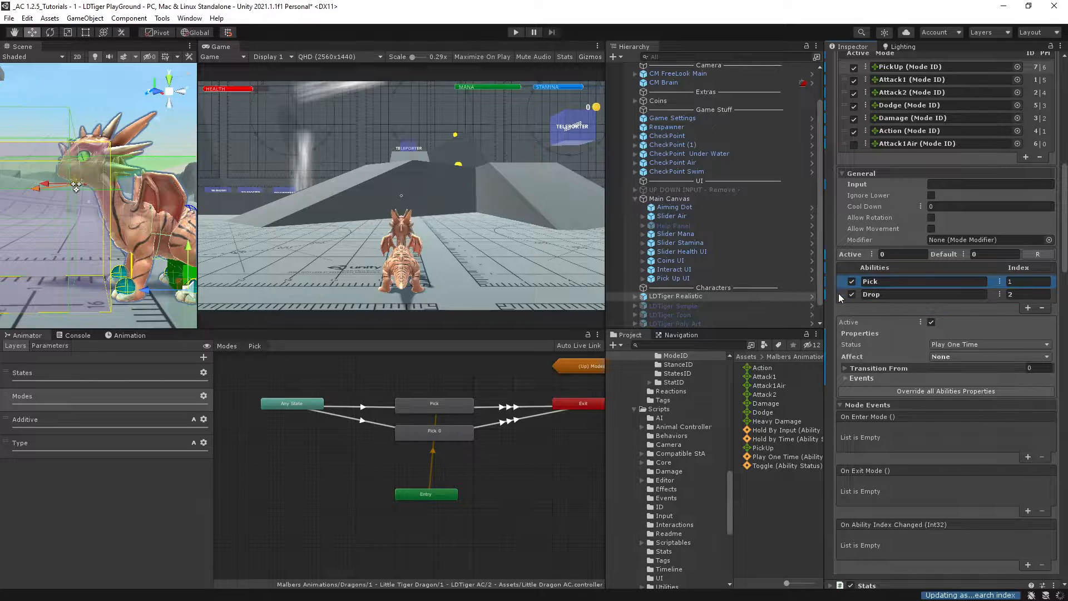
click(841, 294)
Set the Drop Delay of the Sphere's pickable settings to 0.3
scroll(727, 289, down, 2)
click(659, 326)
click(659, 324)
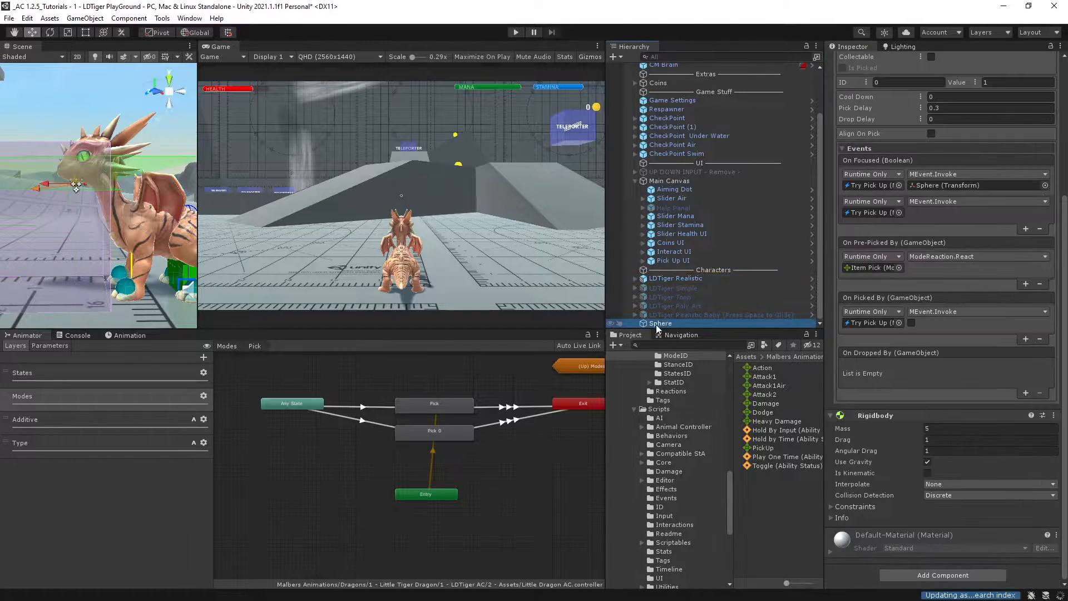
click(947, 118)
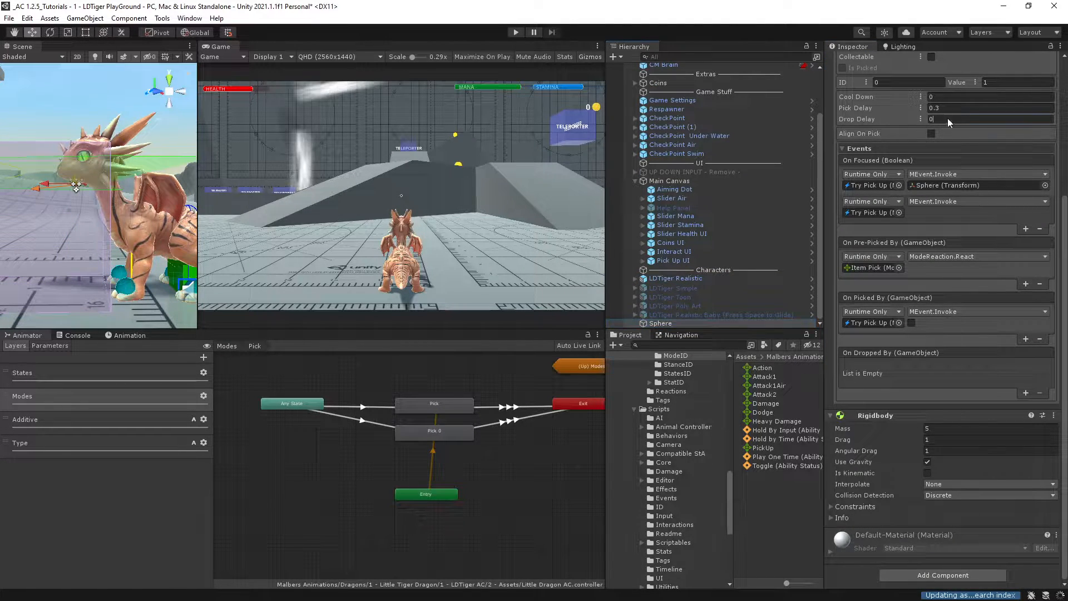
text(0.3)
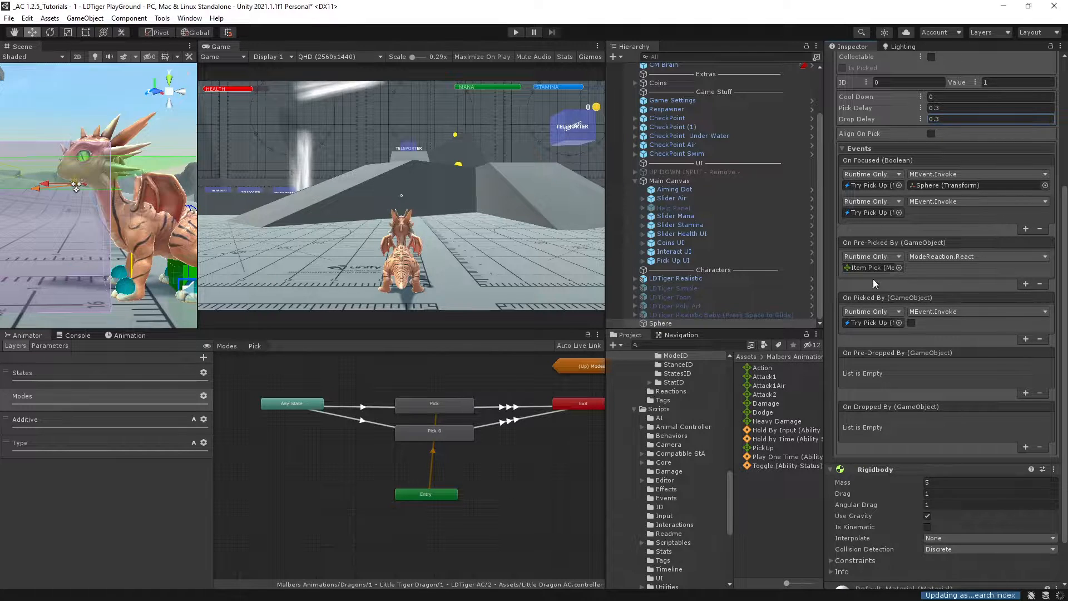
Add an On Pre-Dropped By event to the Sphere that calls ModeReaction.React on the Item Drop reaction
click(1026, 393)
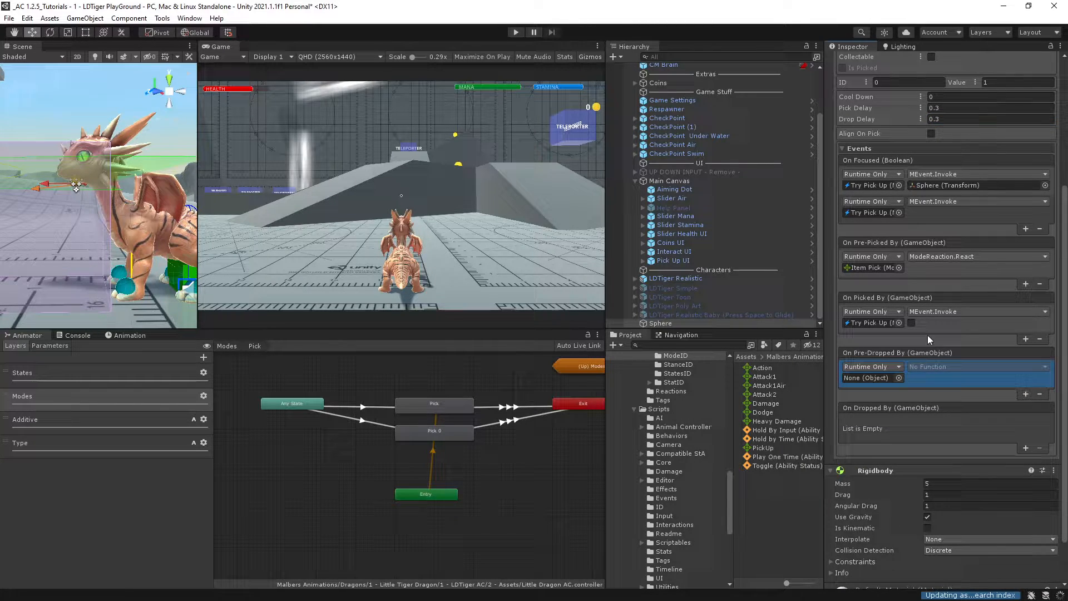
click(876, 270)
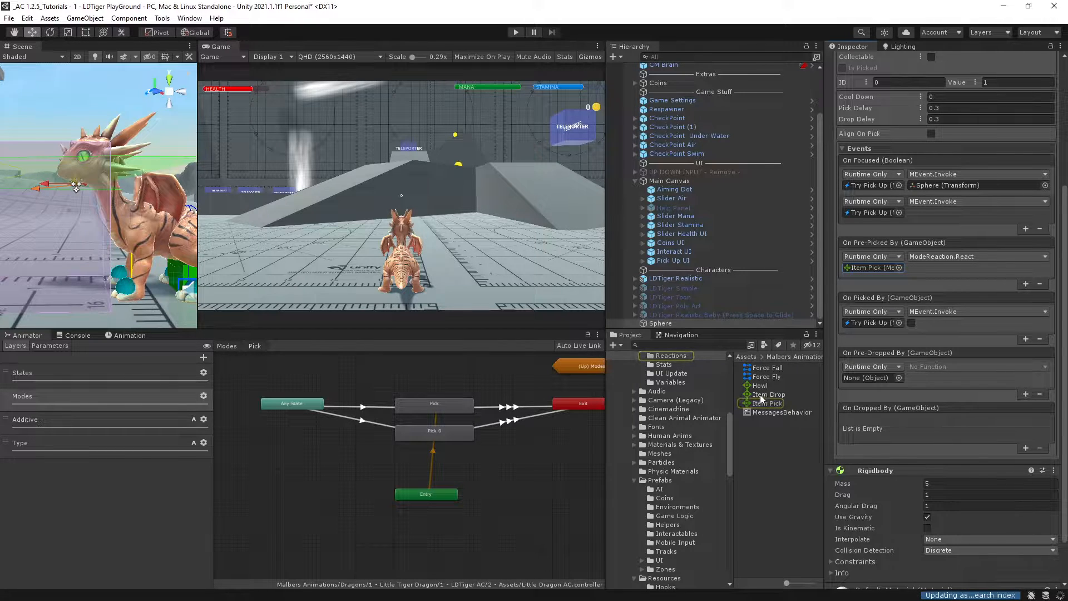
drag(759, 394, 868, 378)
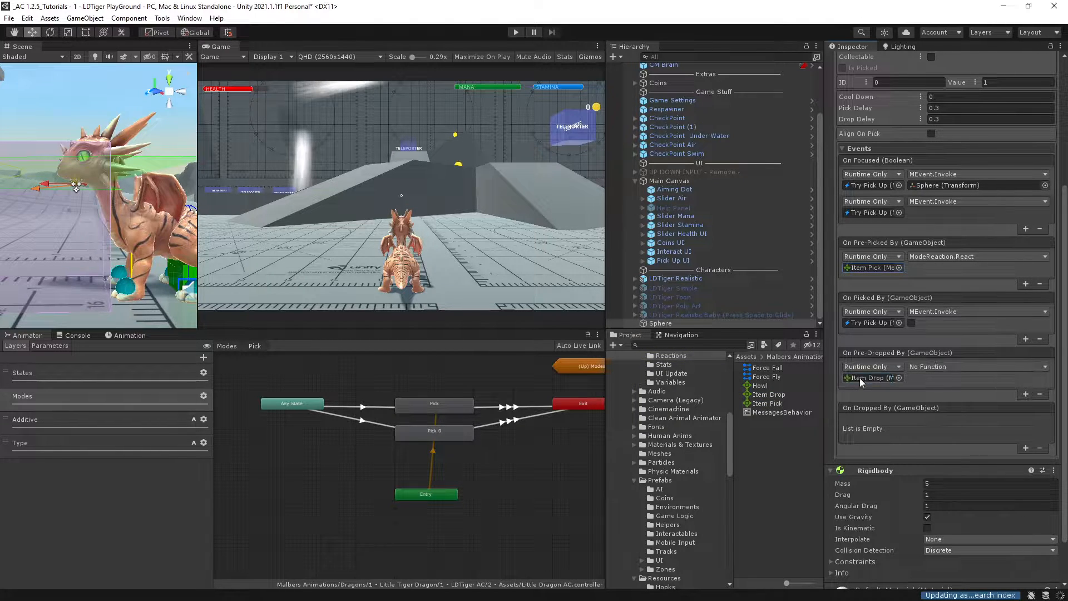
click(924, 366)
mouse_move(927, 398)
click(866, 405)
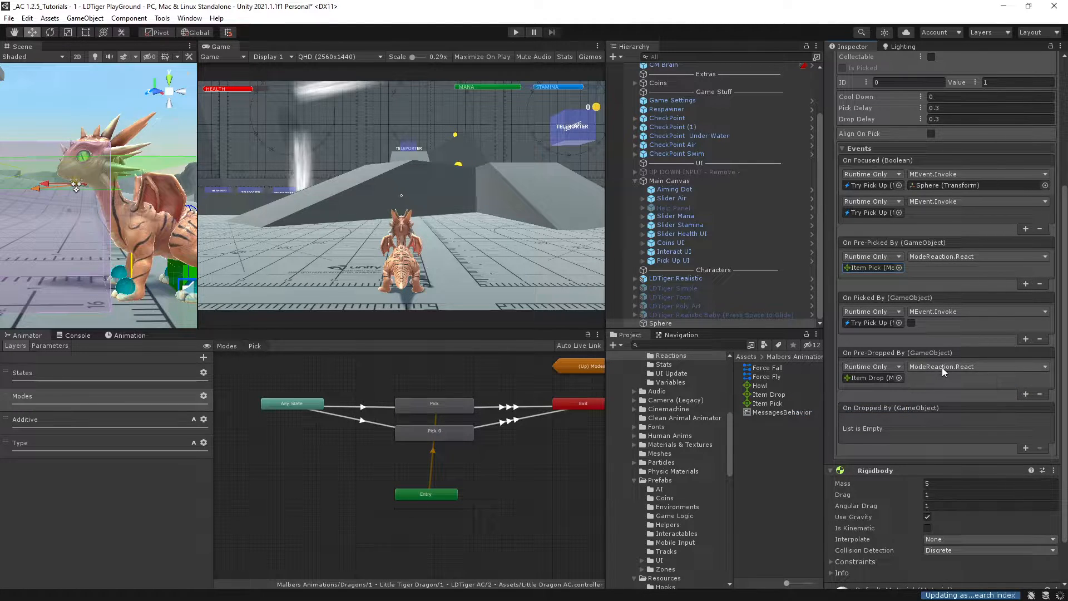
Rename the duplicated Pick state as Drop
click(443, 429)
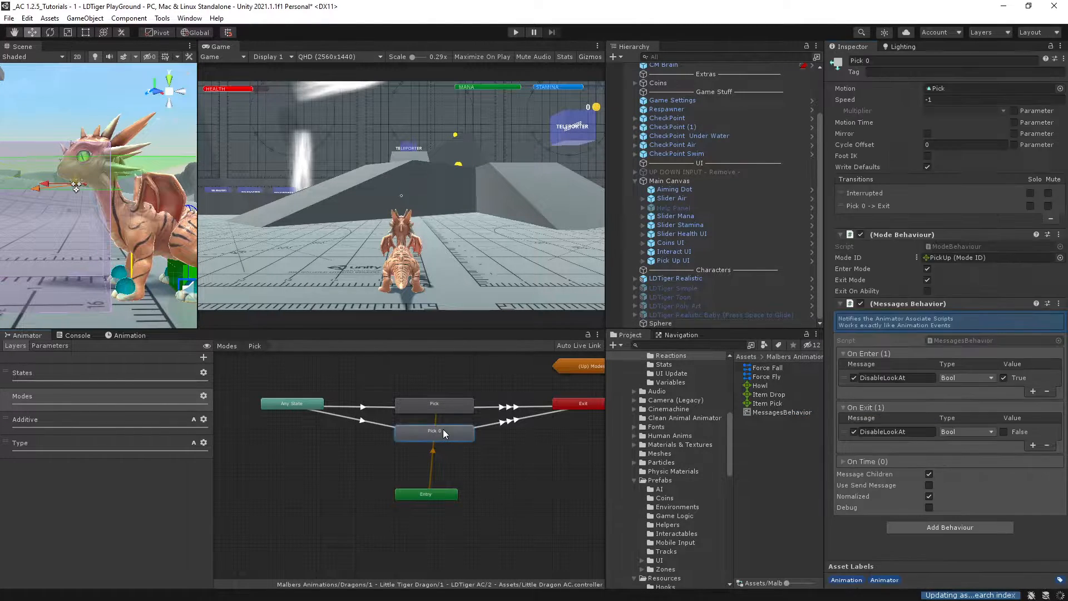
click(910, 62)
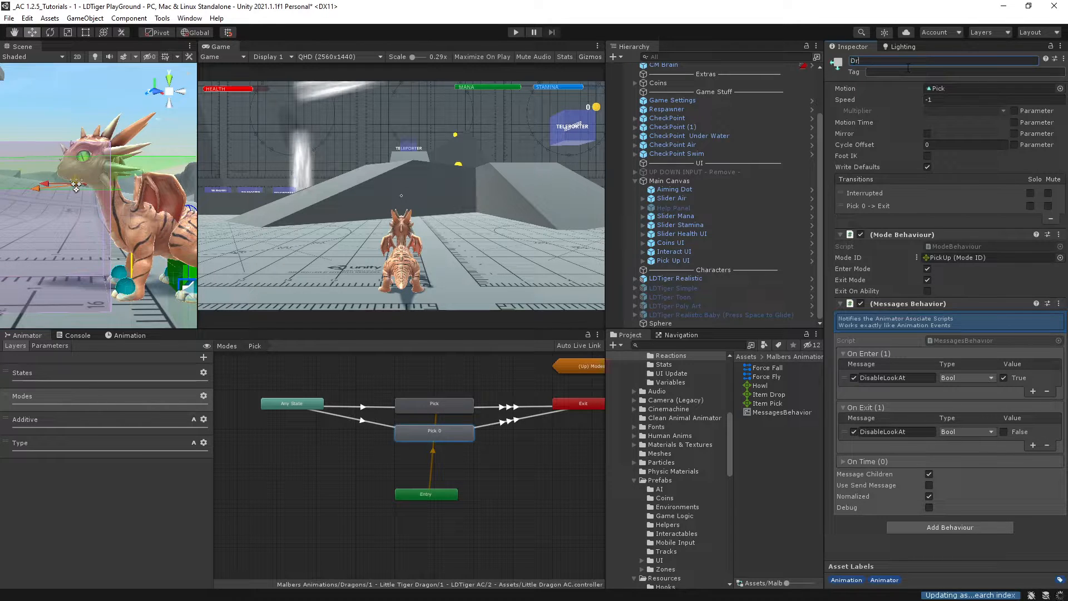
click(490, 360)
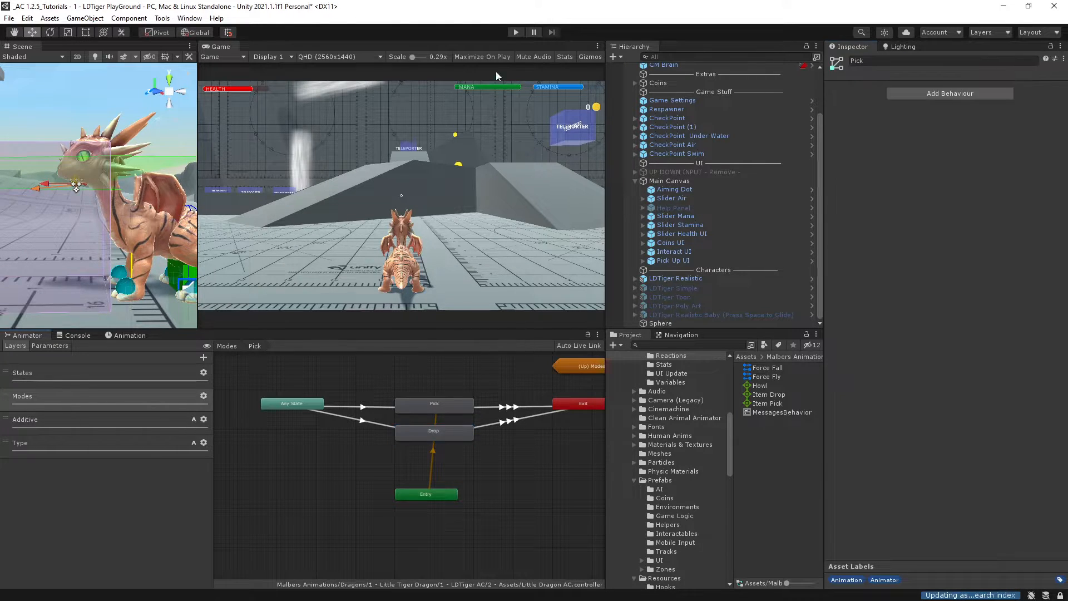
Play-test picking up and dropping the sphere with the Pick and Drop animation states
click(516, 32)
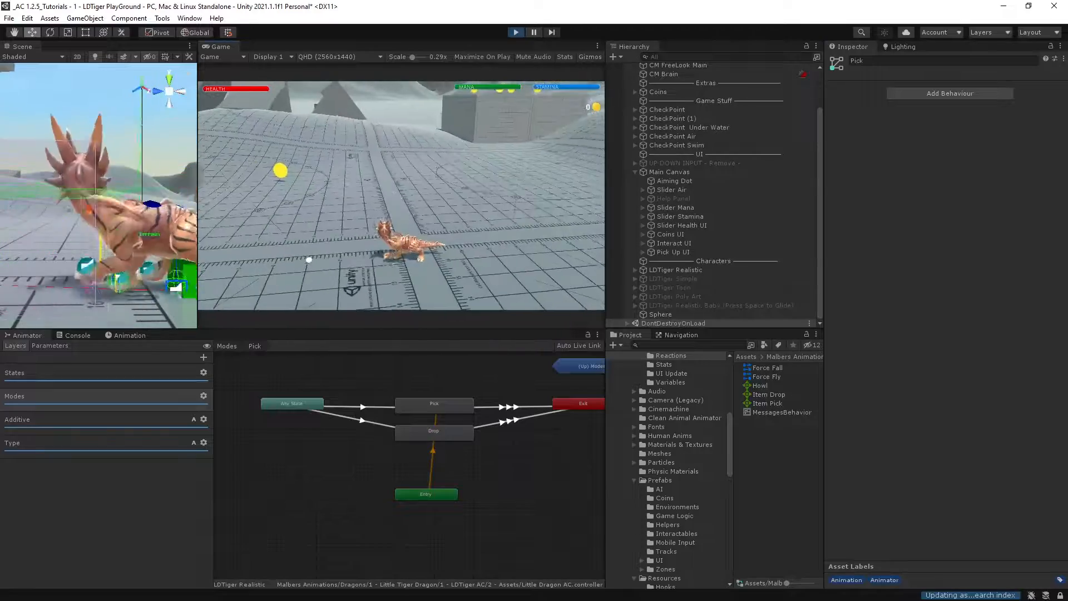
key(a)
key(e)
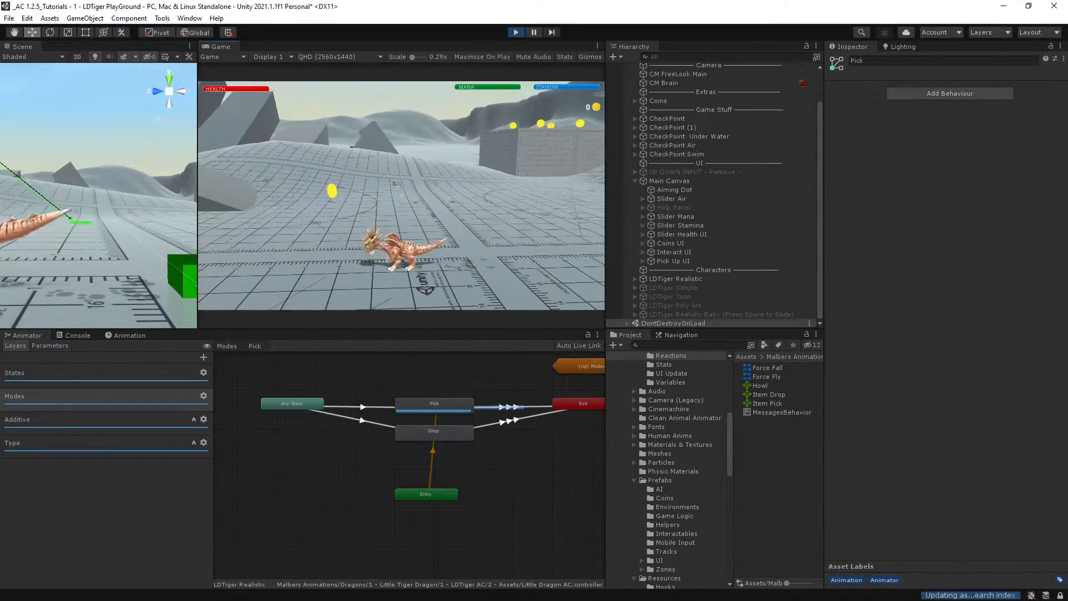
key(a)
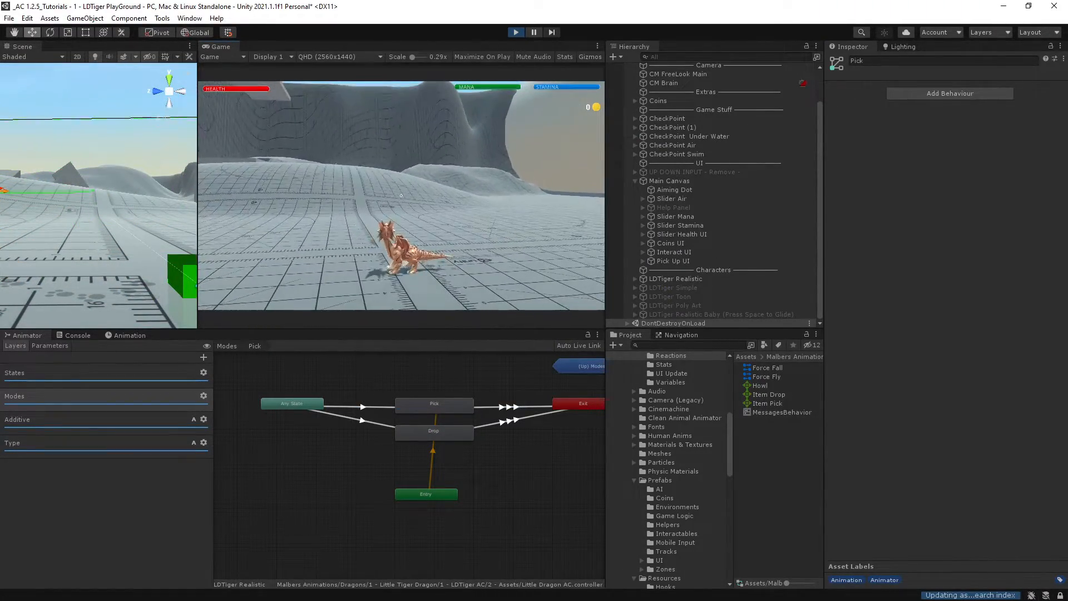
key(e)
key(w)
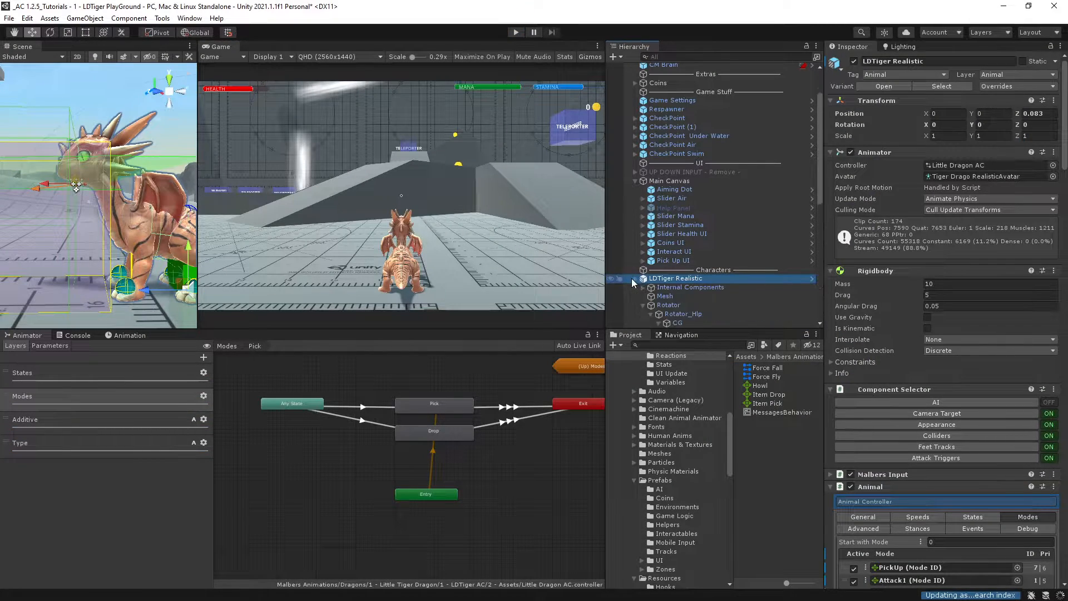
Expand the Events of the Pick Up - Drop component on the Interaction object inside LDTiger Realistic's Internal Components
scroll(654, 286, down, 3)
click(644, 205)
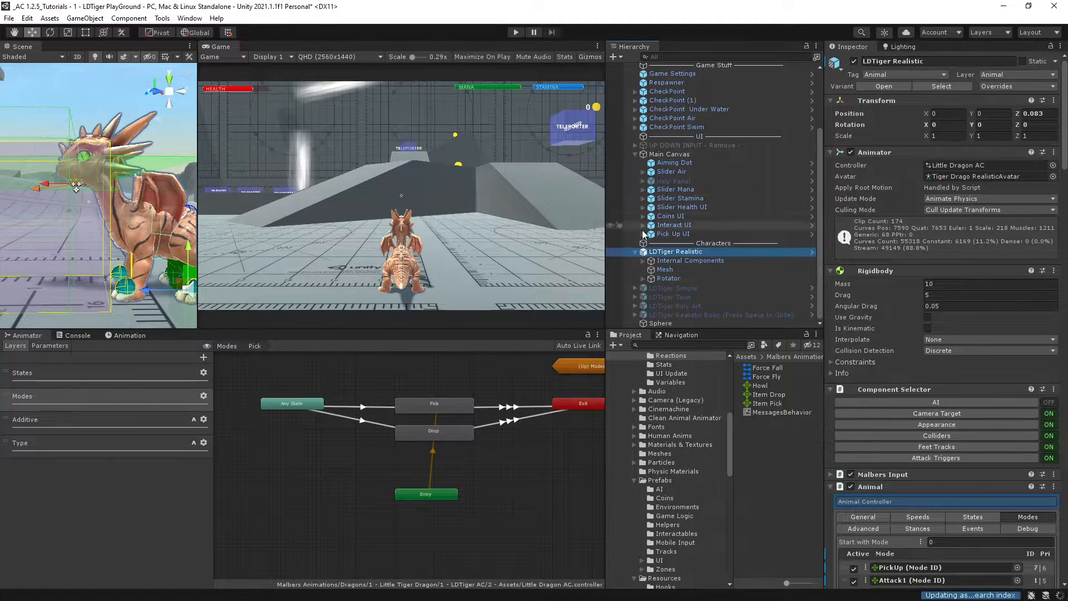
click(641, 261)
click(696, 261)
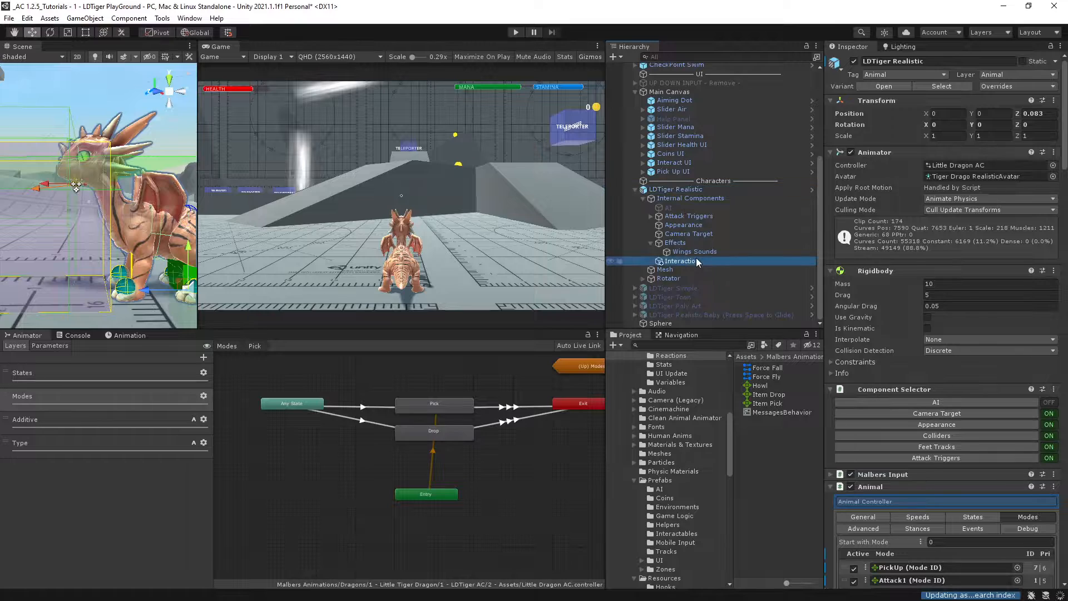
click(846, 393)
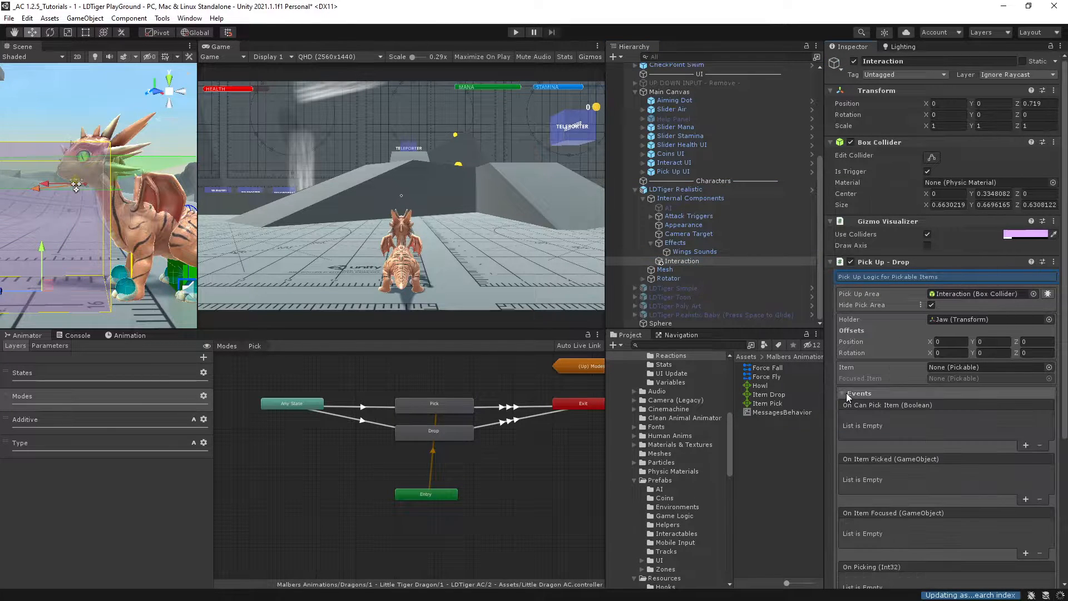
scroll(852, 393, down, 5)
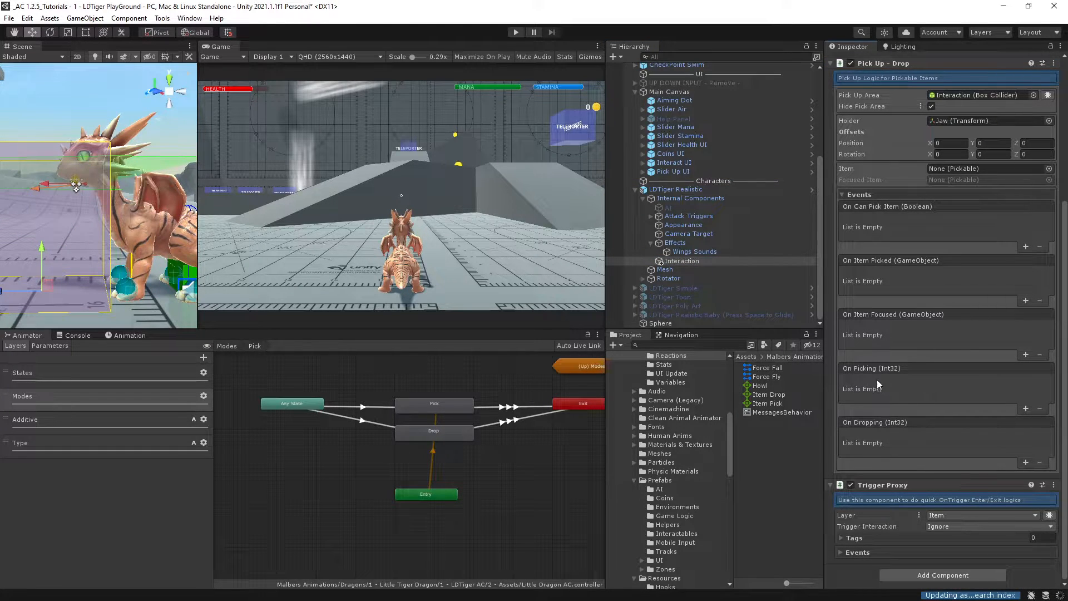
Add an On Picking event targeting LDTiger Realistic that calls MAnimal.Mode_Disable with the Attack1 mode ID
click(1026, 409)
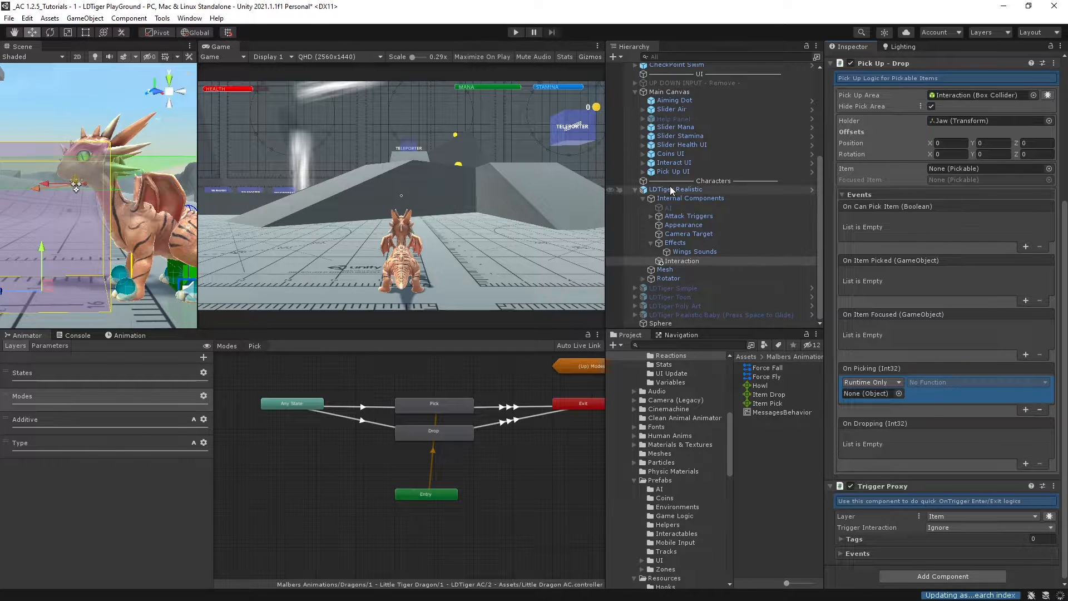
drag(670, 186, 874, 394)
click(941, 384)
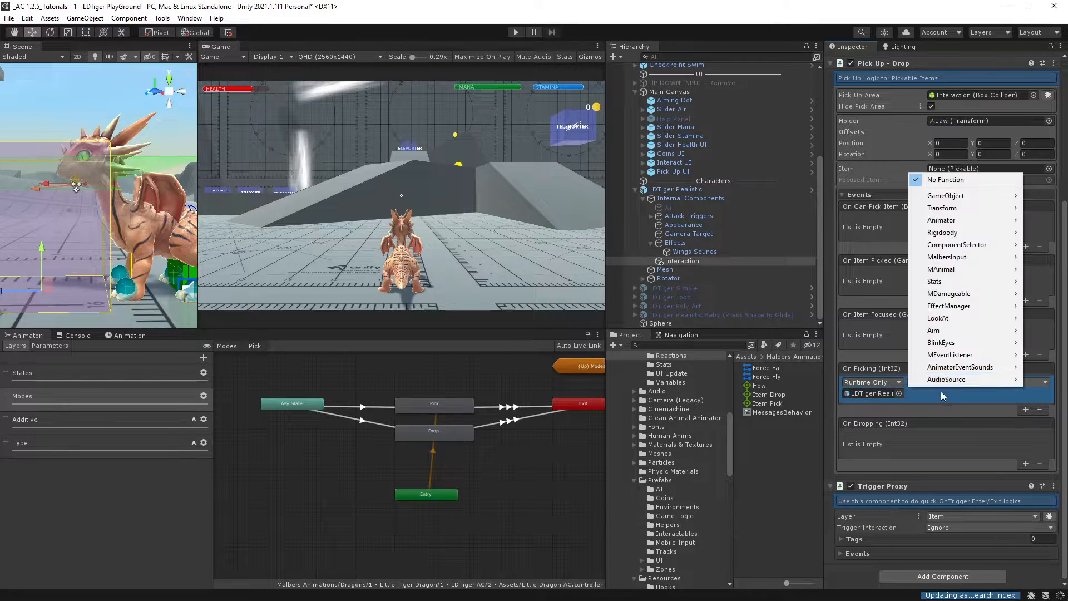
mouse_move(951, 274)
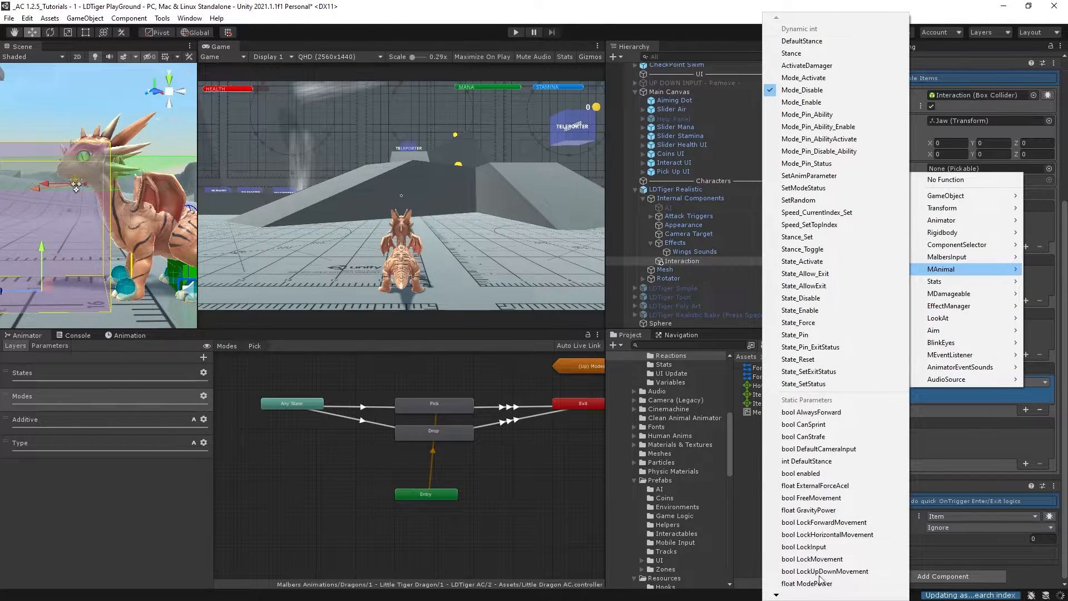
scroll(820, 568, down, 10)
scroll(815, 278, up, 10)
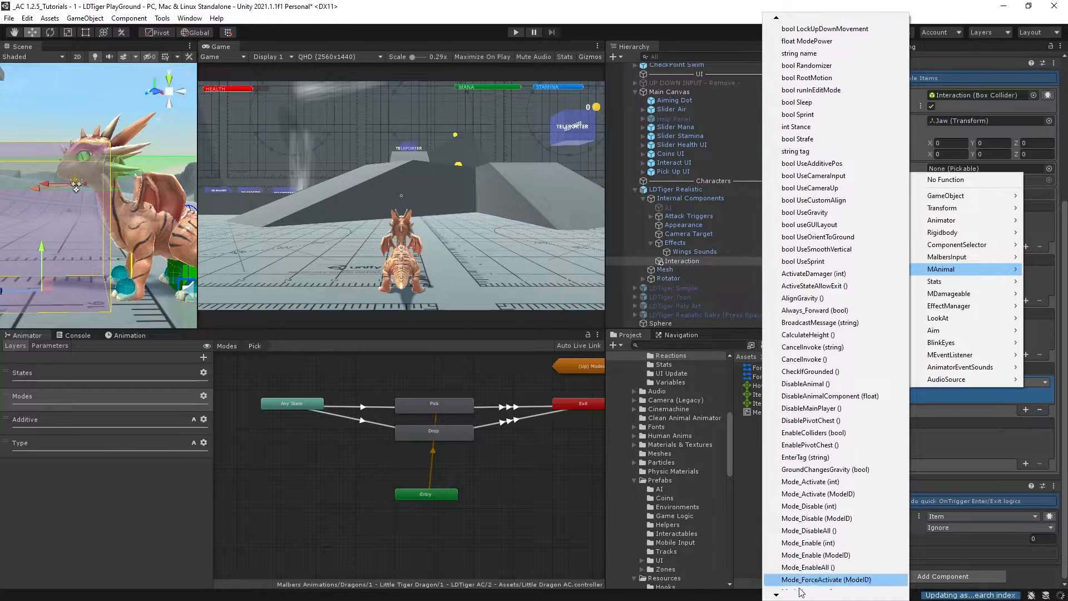
click(839, 446)
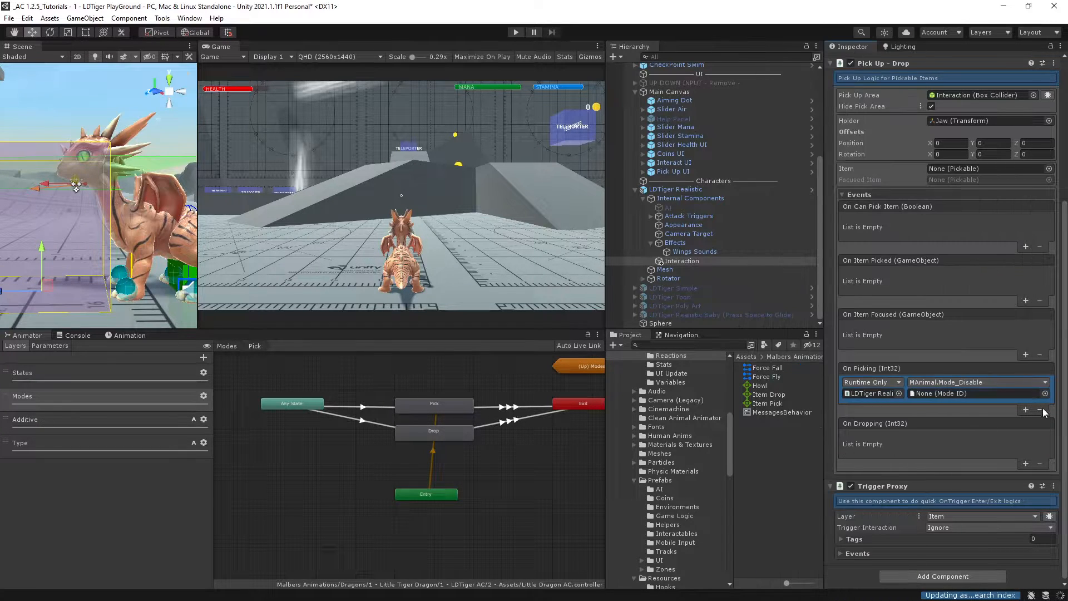
click(1044, 393)
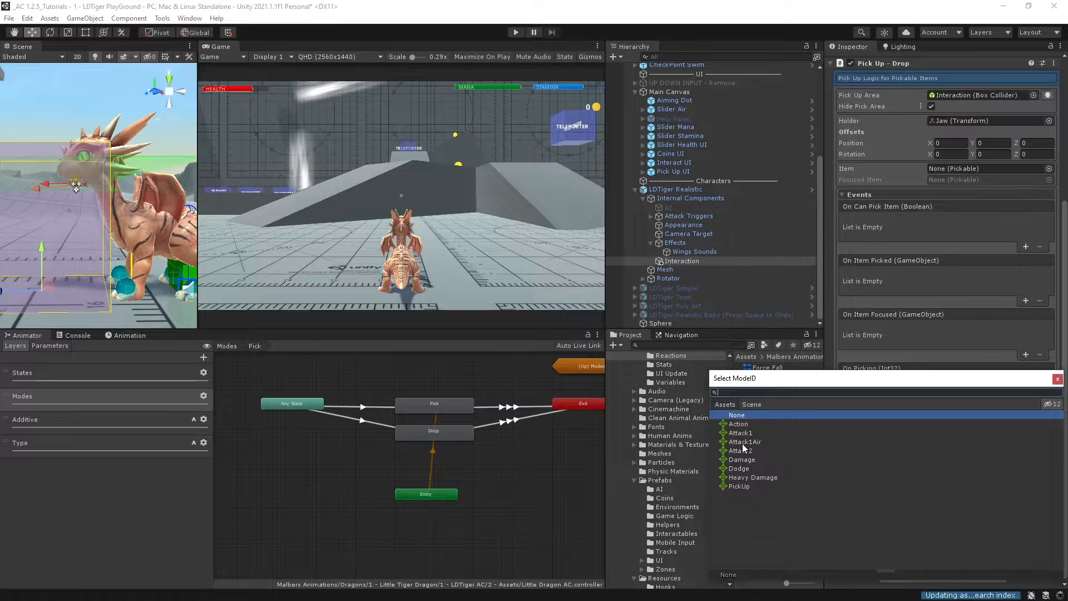
double_click(752, 432)
Add two more On Picking event entries and assign LDTiger Realistic as their target object
click(1025, 409)
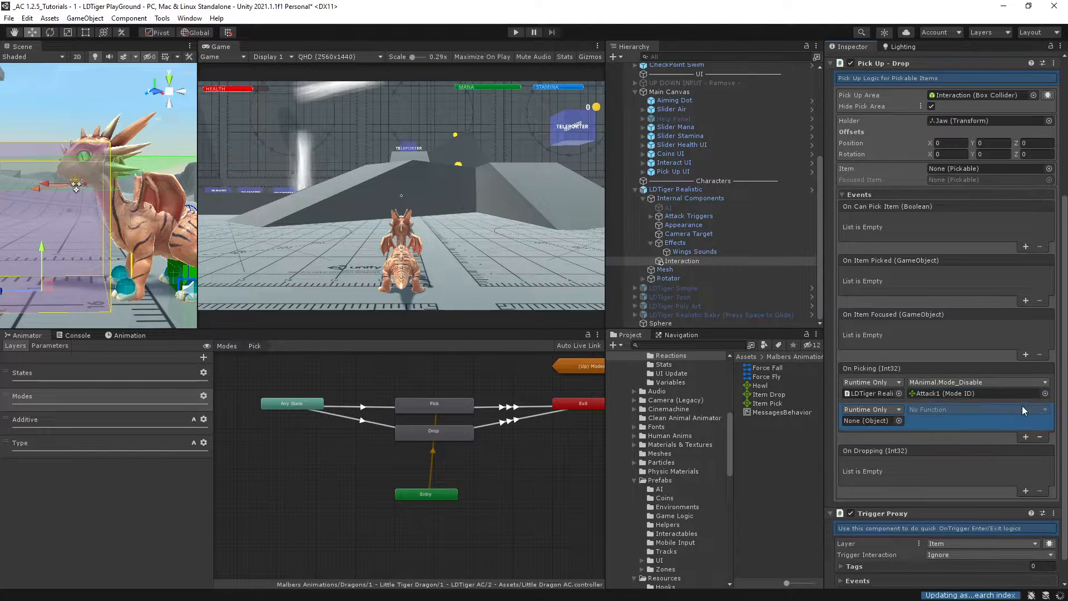
click(1025, 436)
click(877, 411)
click(894, 445)
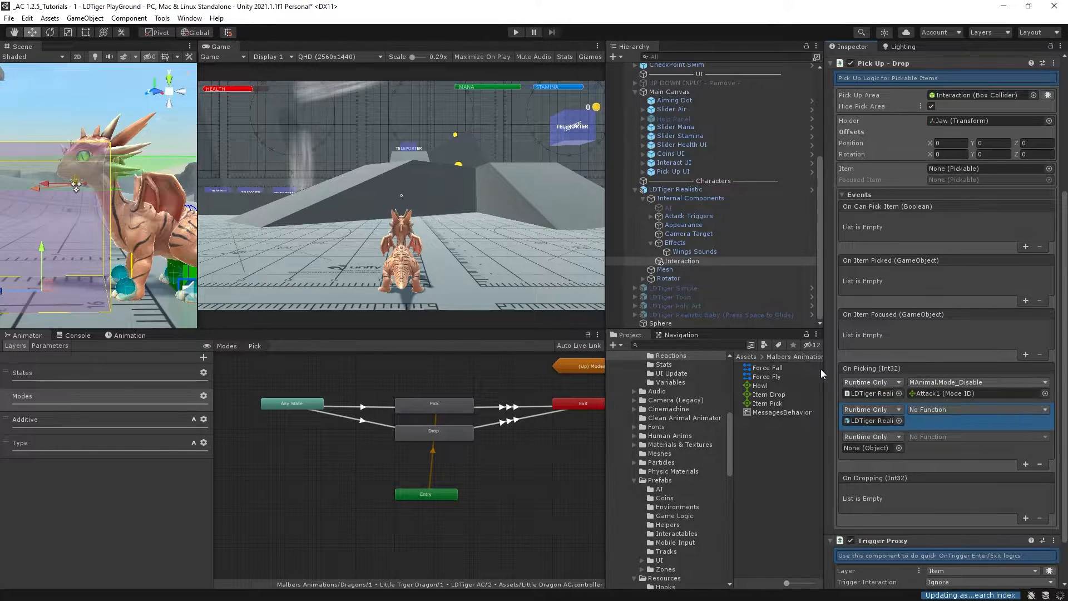
drag(676, 189, 866, 448)
Make the second On Picking entry call MAnimal.Mode_Disable with the Attack2 mode ID, and remove the unused third entry
click(946, 410)
mouse_move(947, 298)
key(m)
key(m)
key(m)
key(m)
key(m)
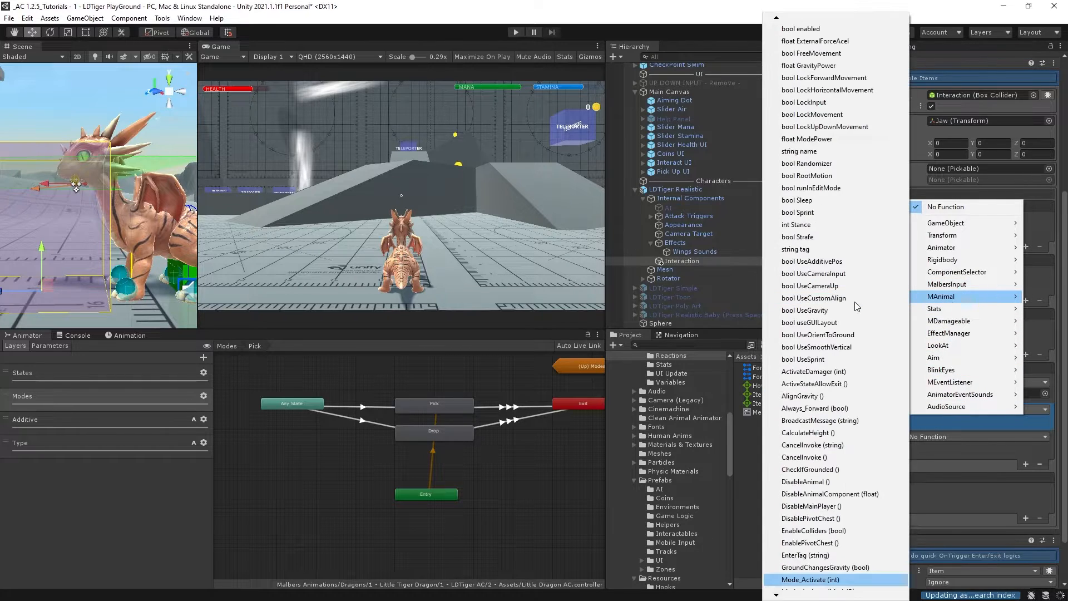
click(831, 567)
click(917, 395)
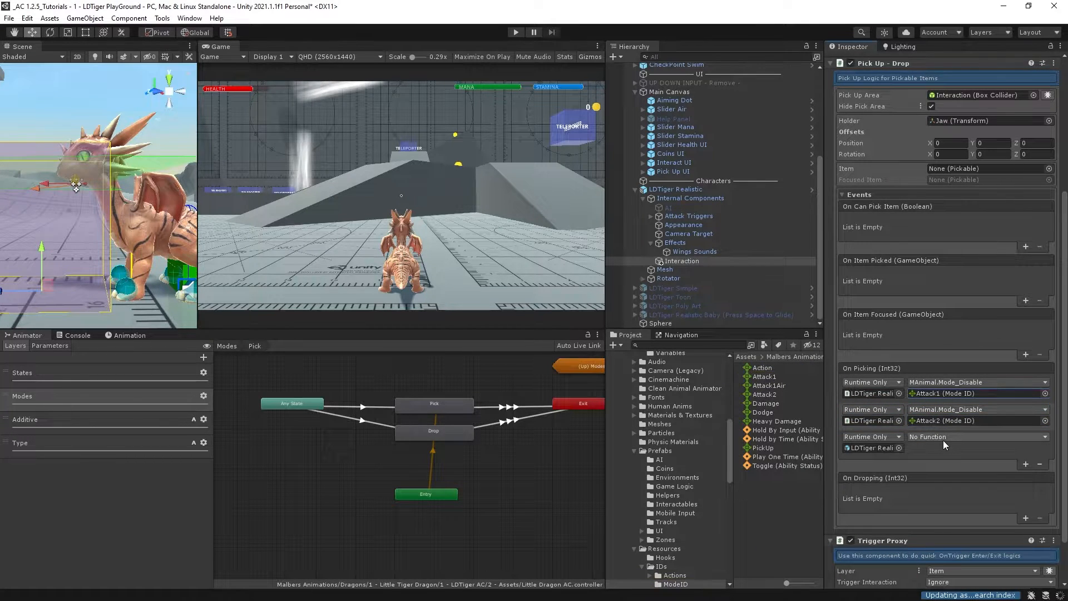
click(1040, 464)
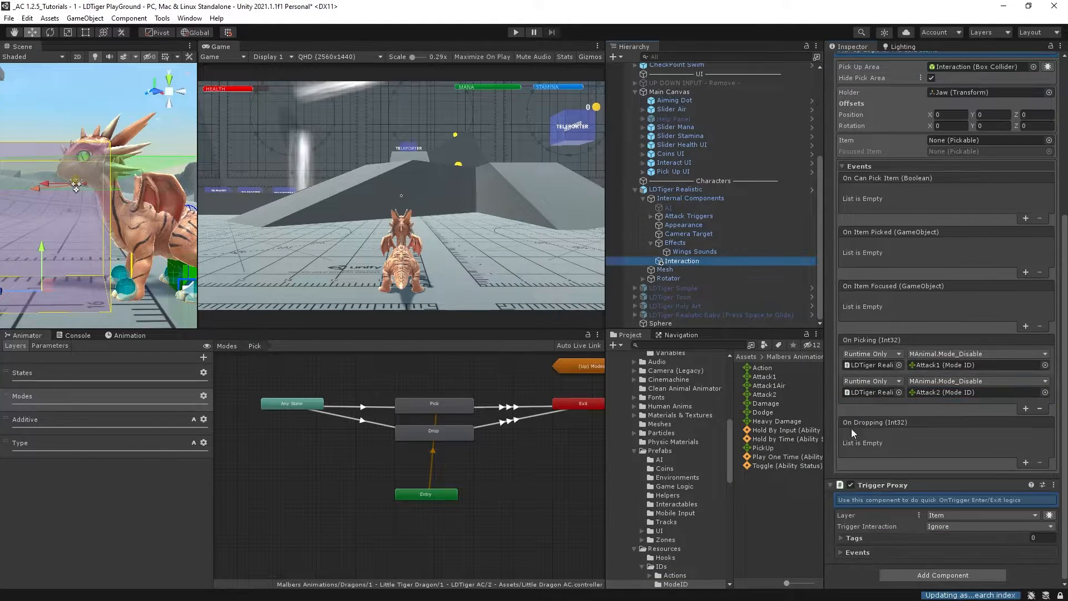
Play-test picking up and dropping the sphere with the Attack1 and Attack2 disable events in place
click(516, 33)
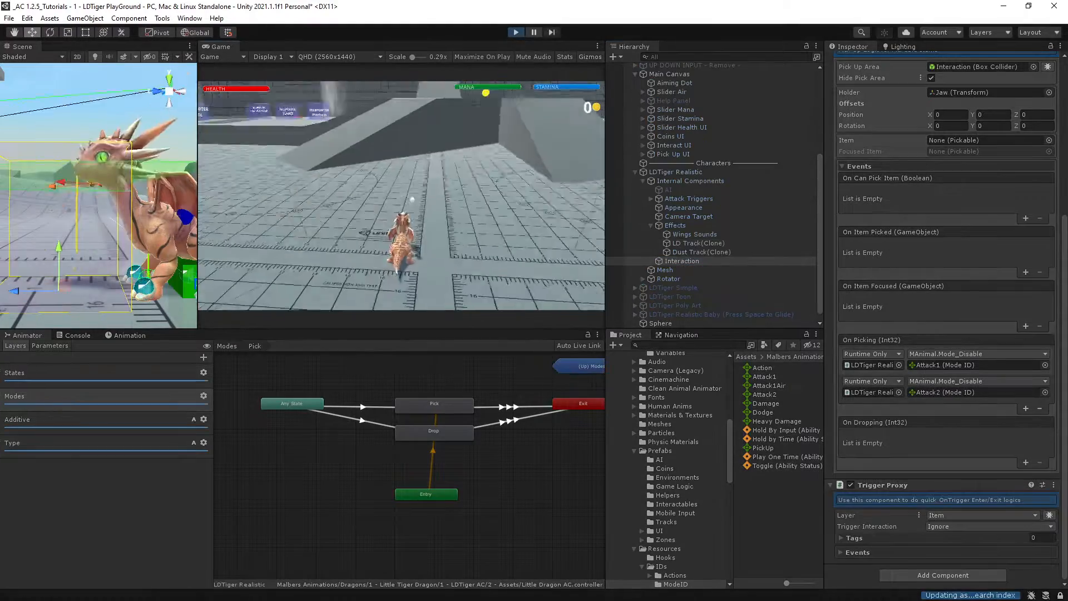
key(w)
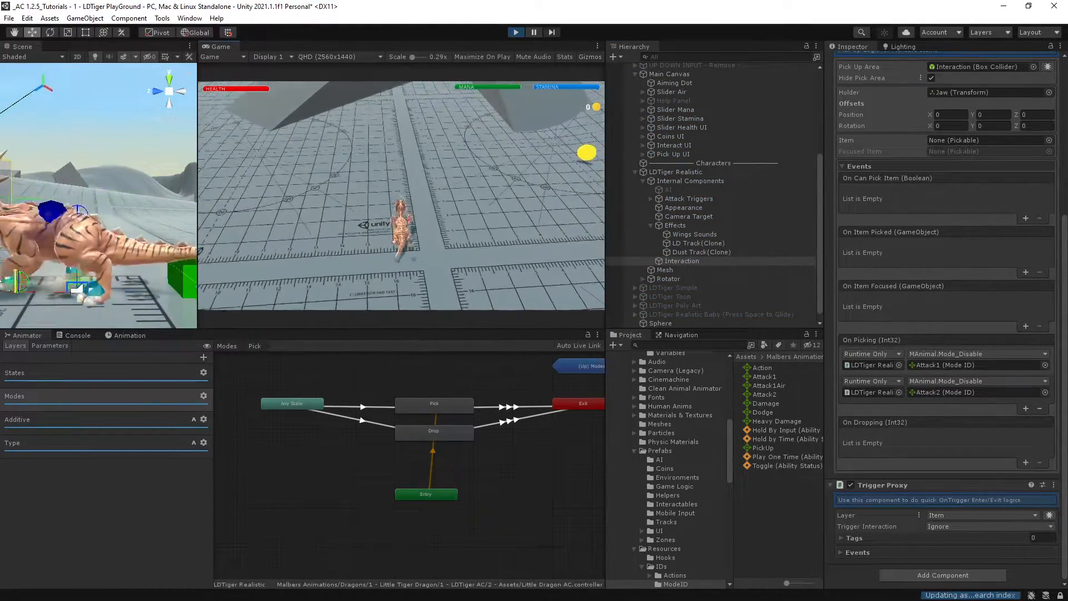
key(e)
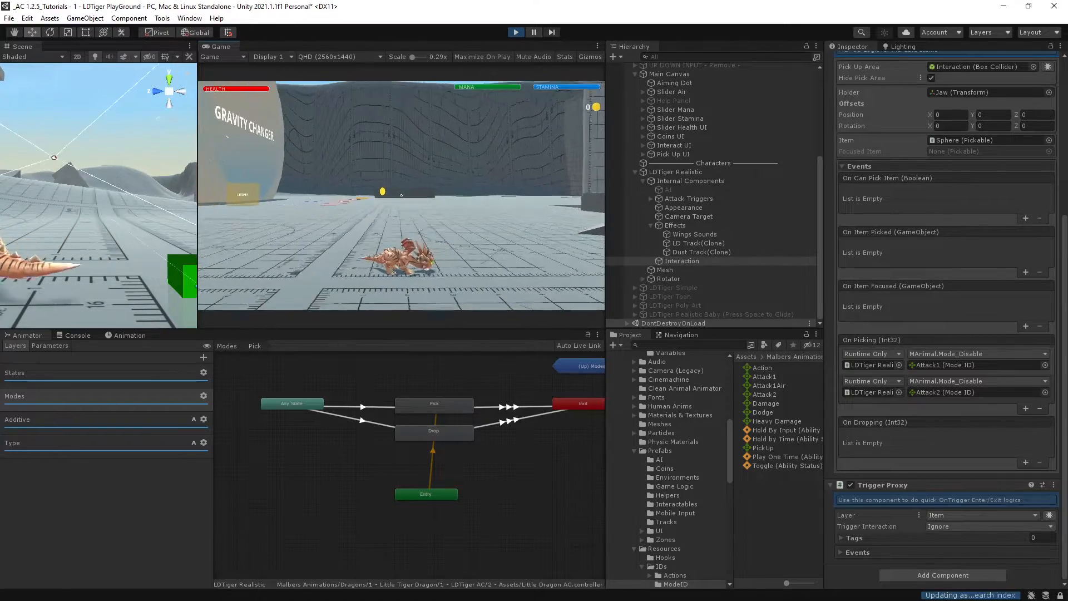
key(e)
key(a)
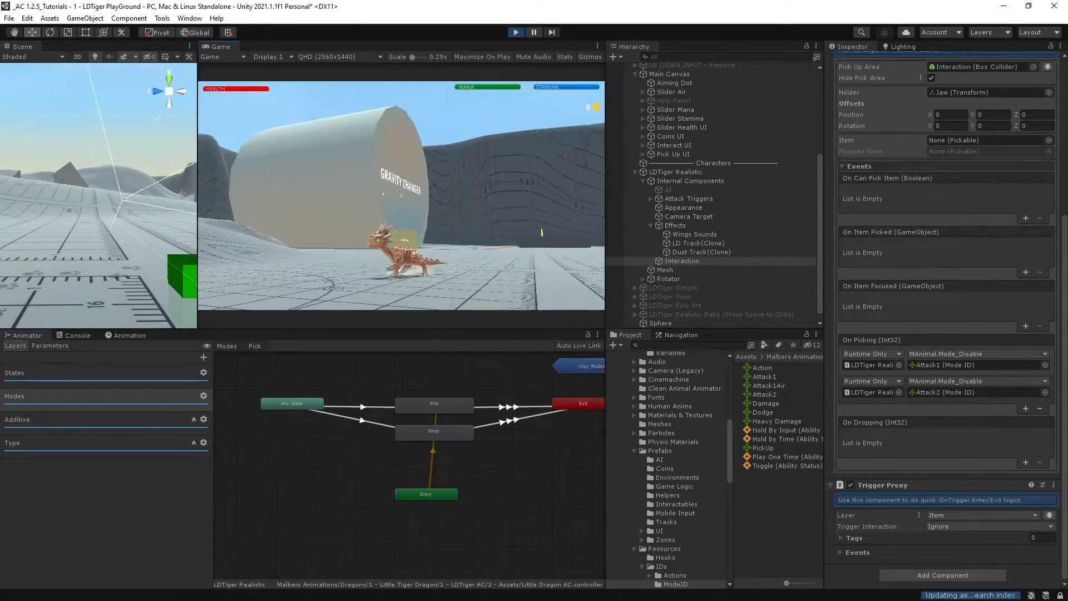
key(ctrl+p)
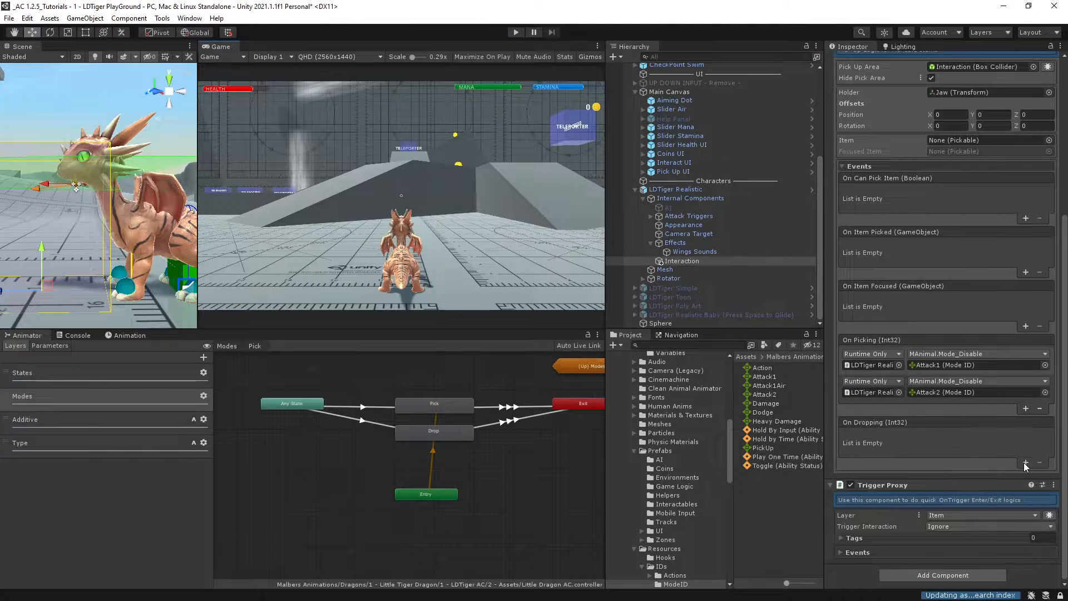
Add two On Dropping entries targeting LDTiger Realistic and make the first call MAnimal.Mode_Enable with the Attack1 mode ID
click(1026, 463)
click(1027, 464)
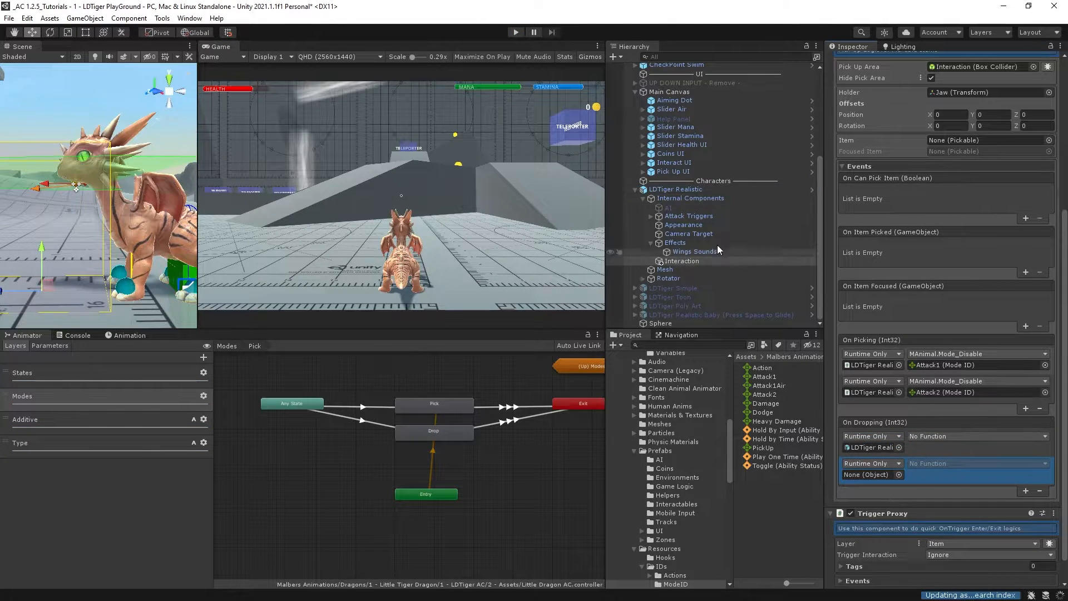
click(928, 438)
mouse_move(946, 323)
scroll(828, 582, down, 10)
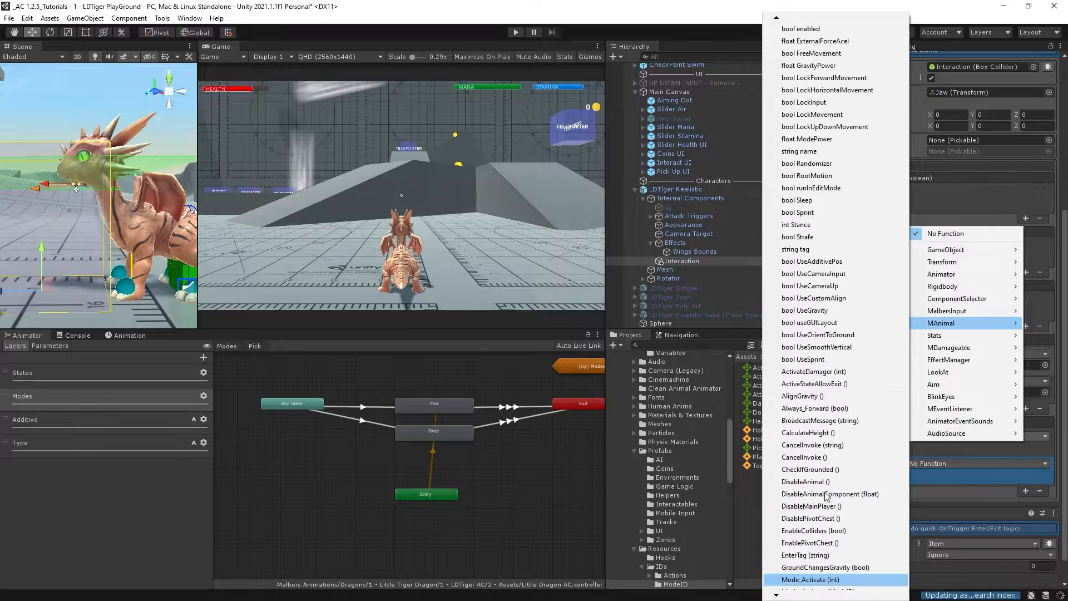
scroll(828, 583, down, 5)
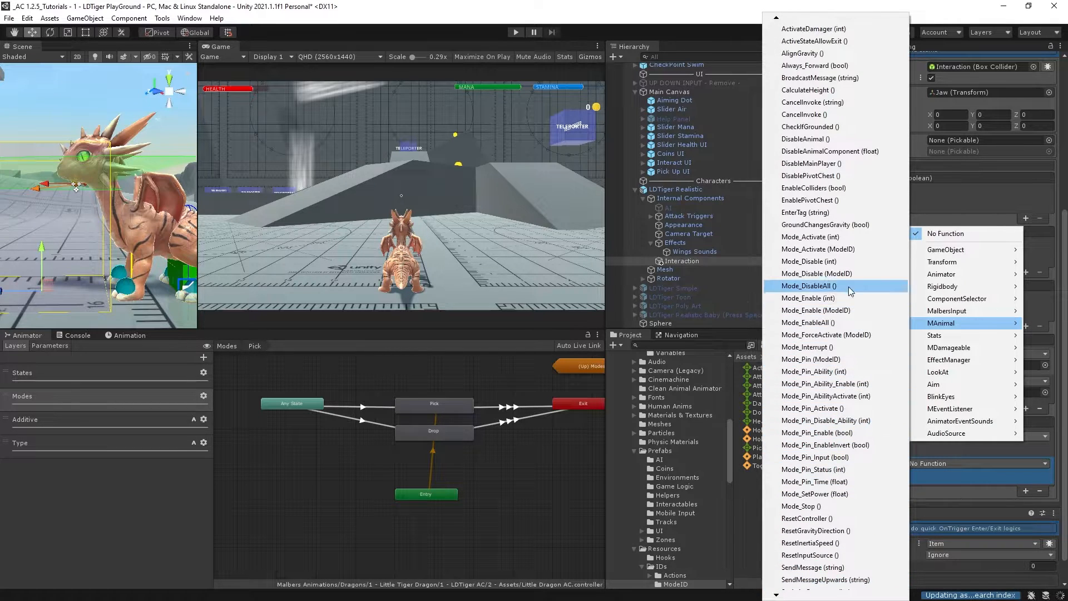
click(823, 313)
Make the second On Dropping entry call MAnimal.Mode_Enable with the Attack2 mode ID
click(909, 465)
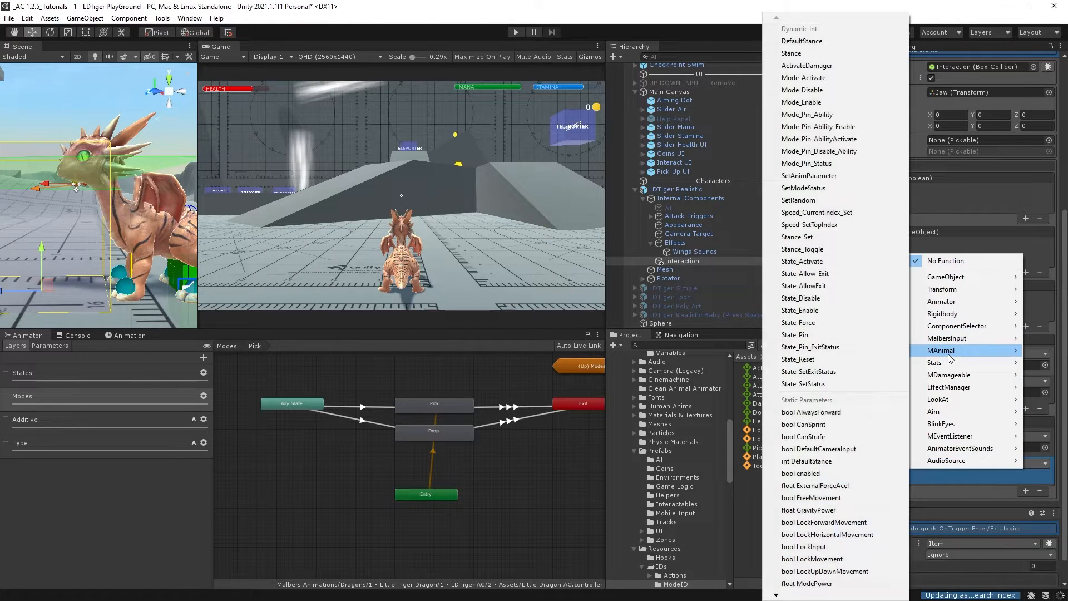
mouse_move(946, 350)
scroll(831, 582, down, 12)
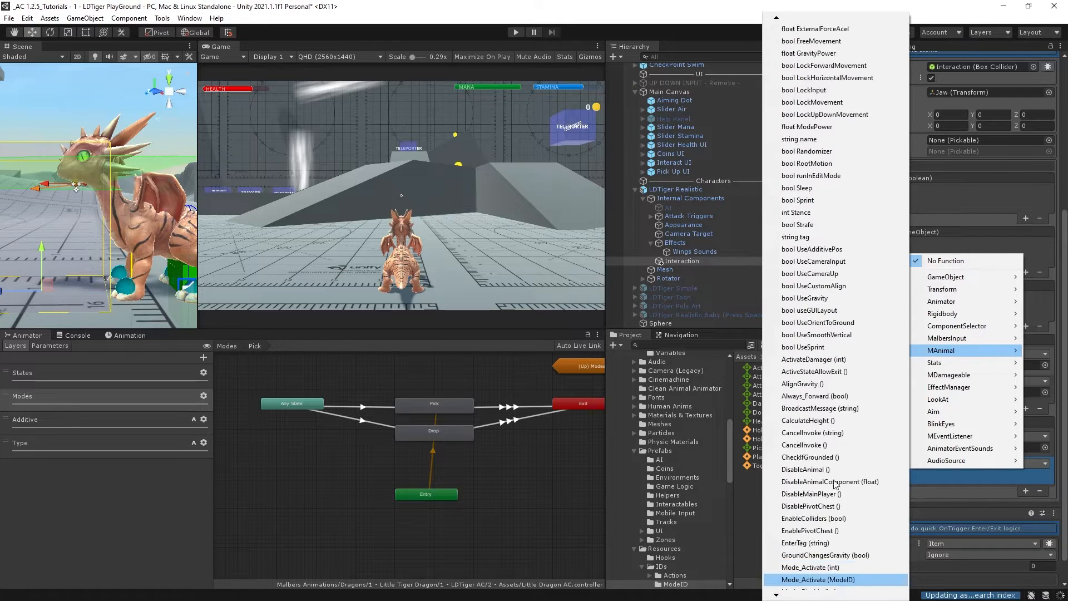
scroll(832, 574, down, 3)
click(845, 471)
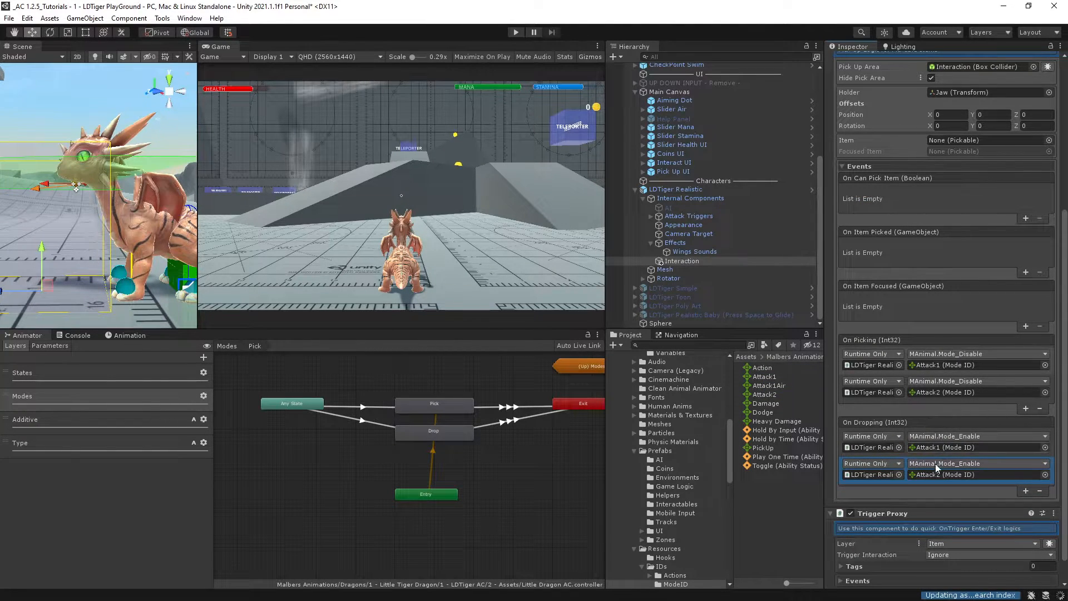
Play-test carrying and dropping the sphere to check that attacks are disabled on picking and re-enabled on dropping
click(517, 32)
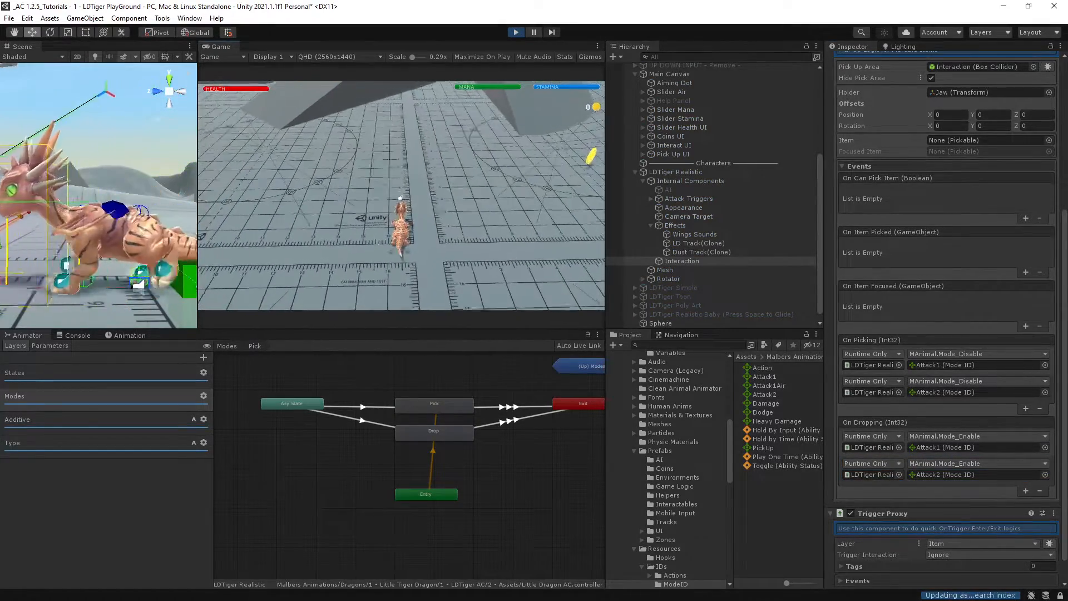
key(w)
key(e)
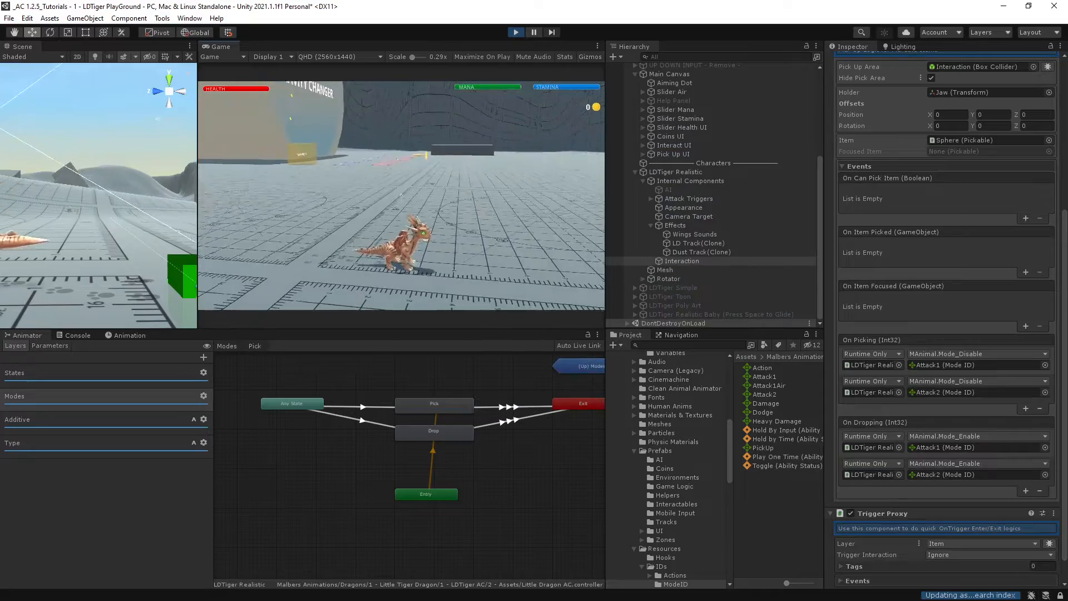
key(w)
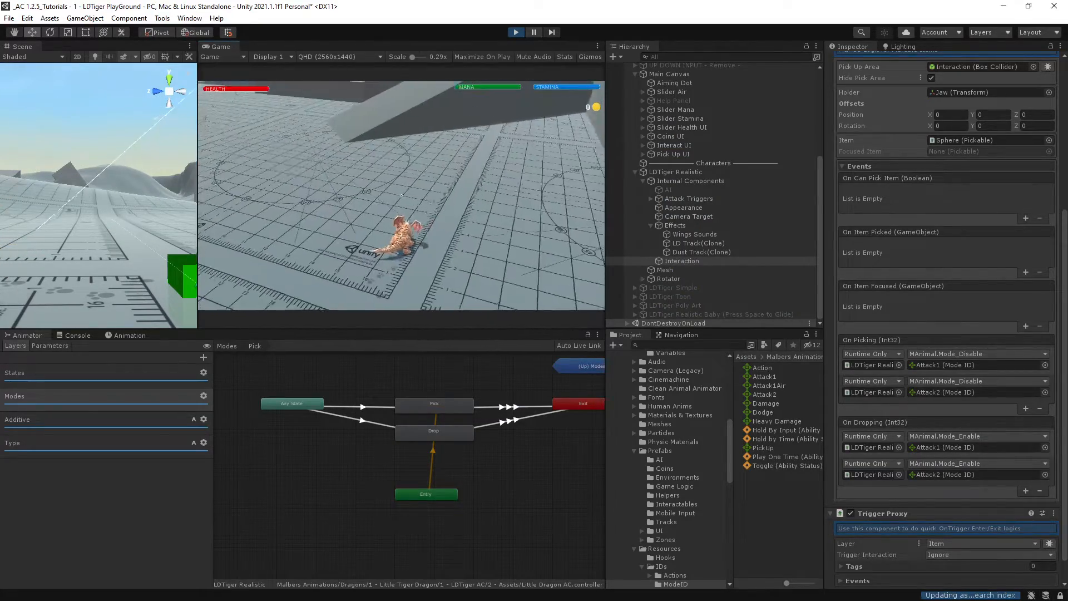
key(e)
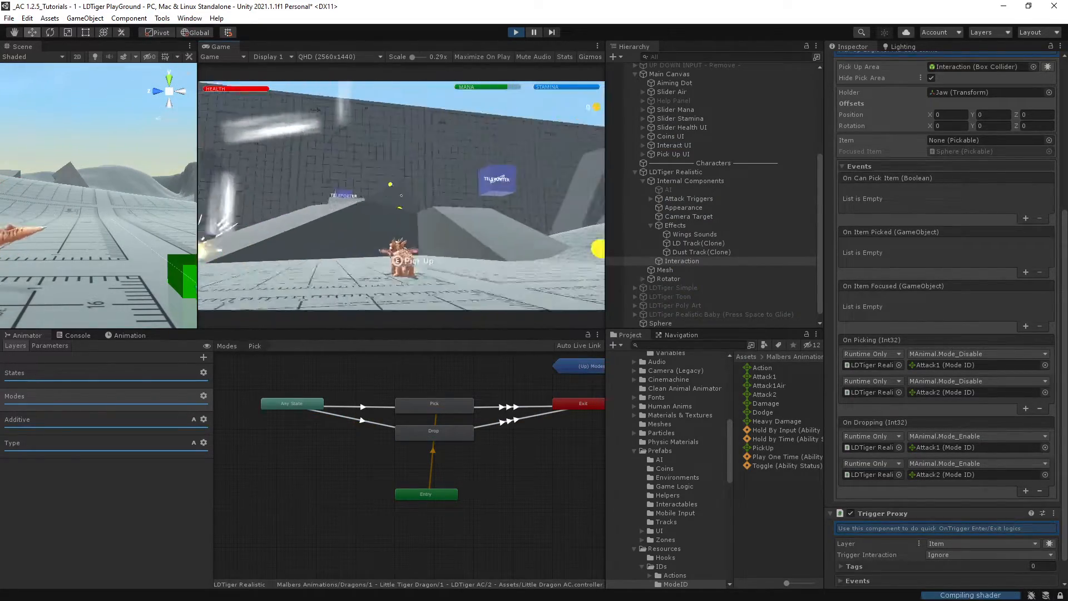
key(w)
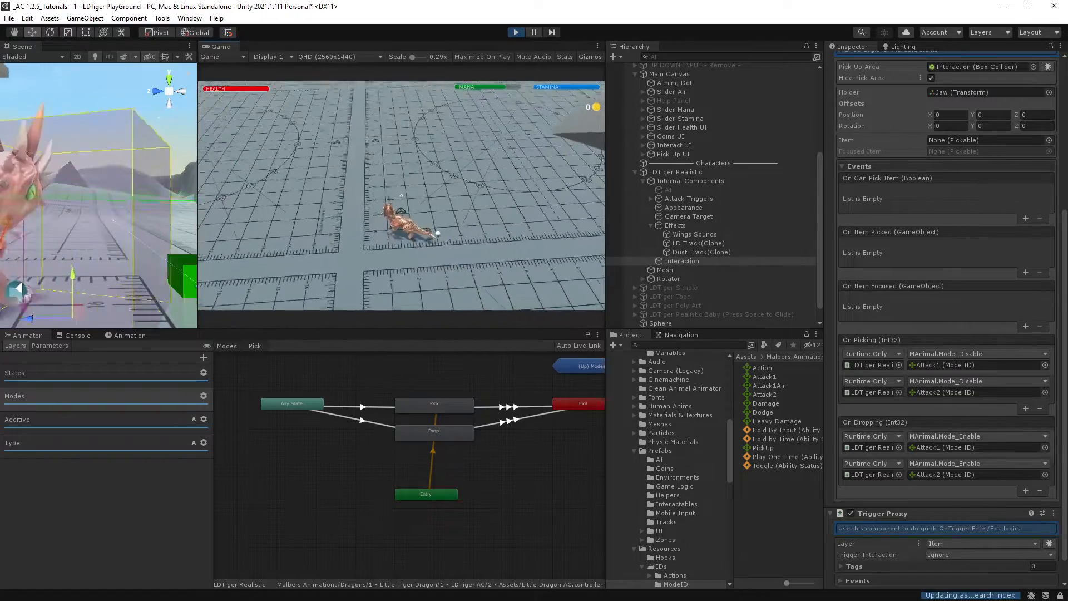
key(w)
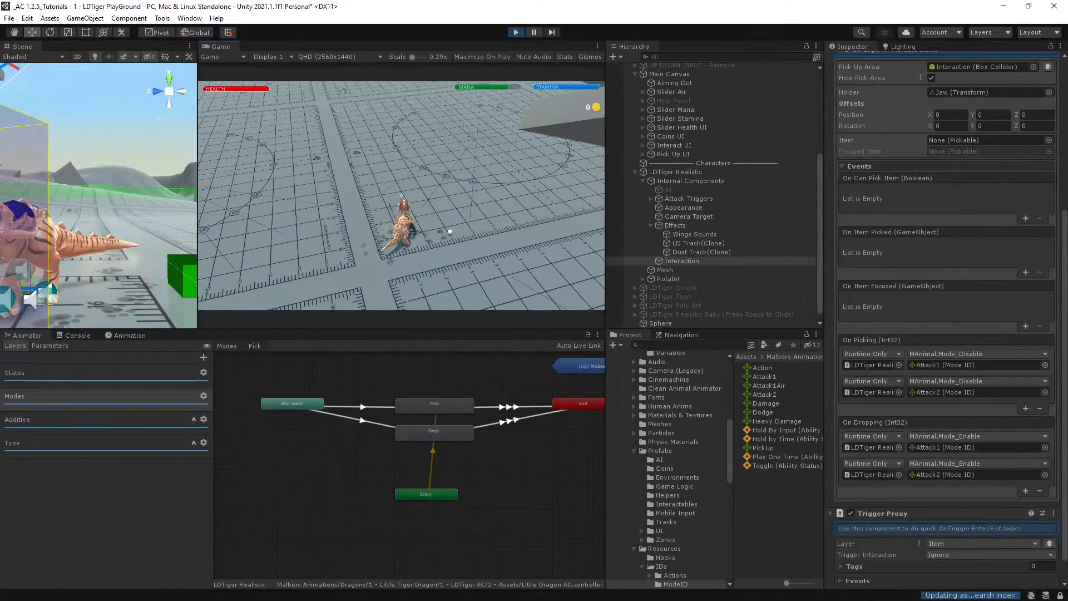
key(ctrl+p)
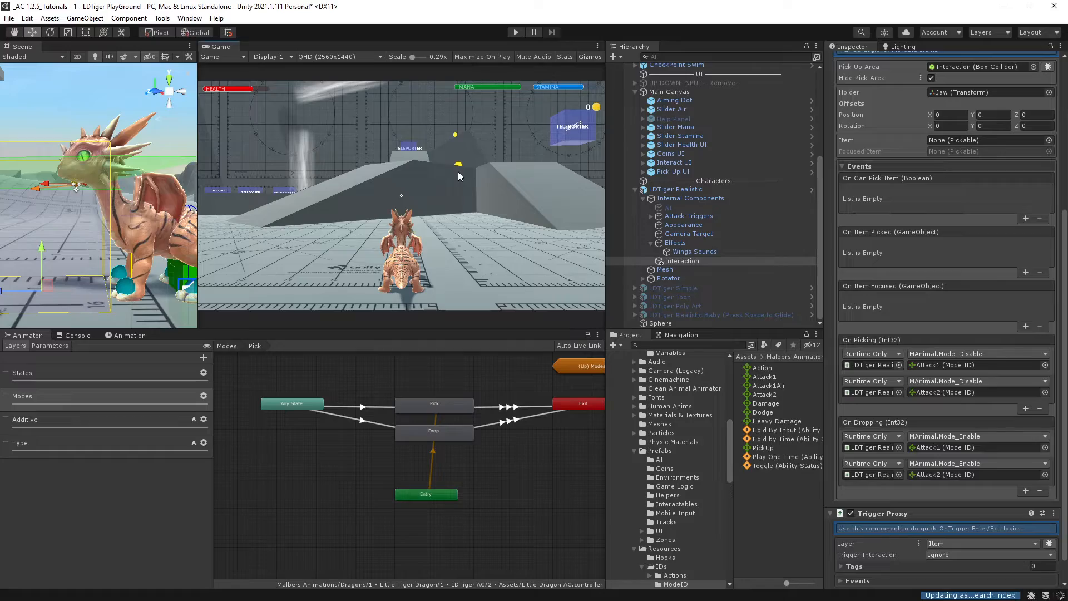
Run the scene again and move the Little Dragon Tiger around near the sphere
click(516, 33)
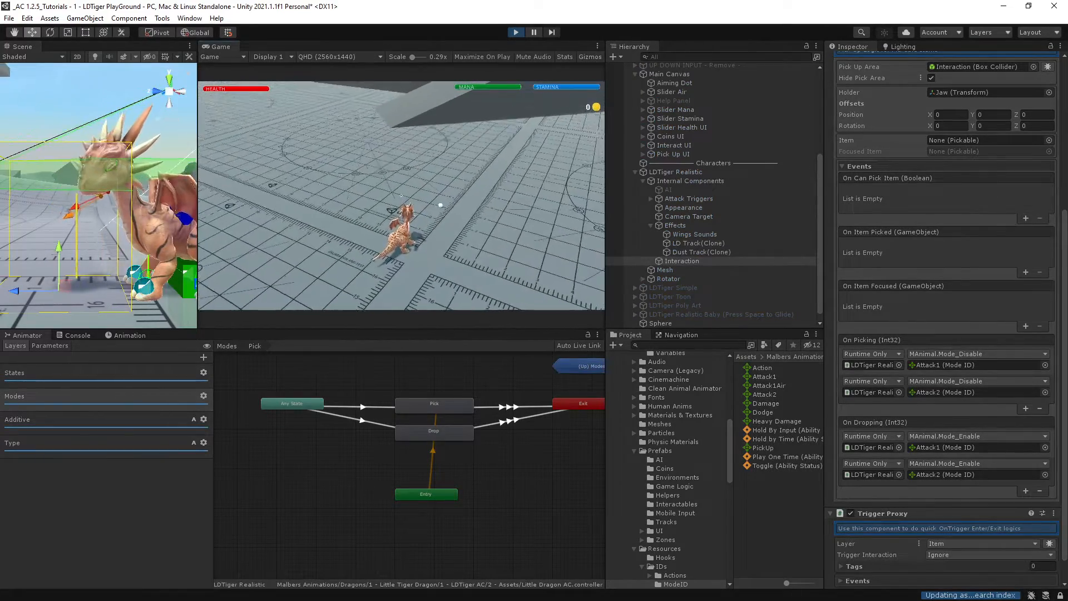
key(w)
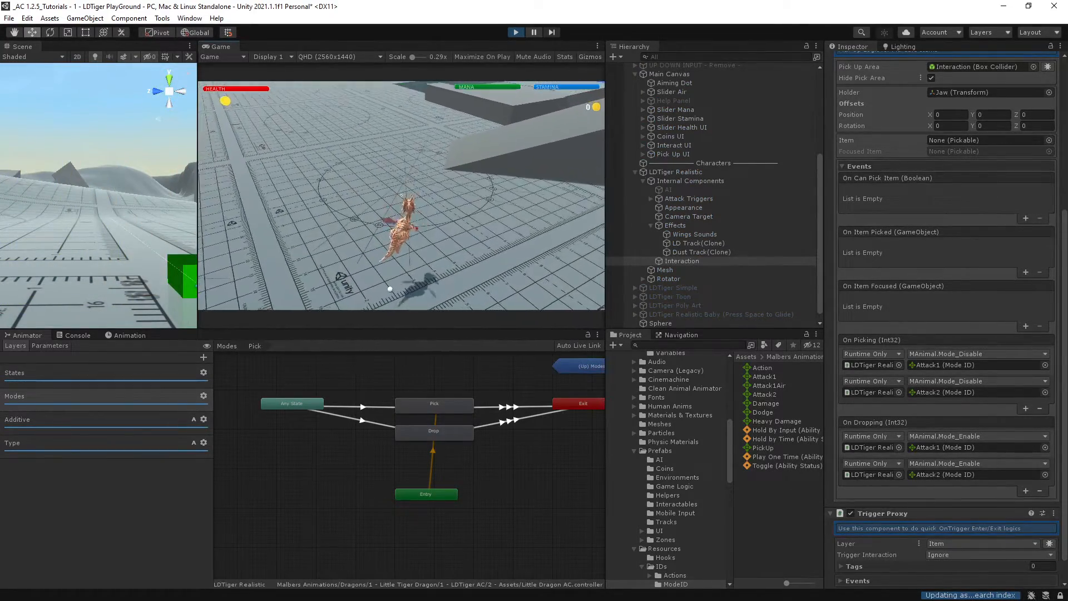
key(w)
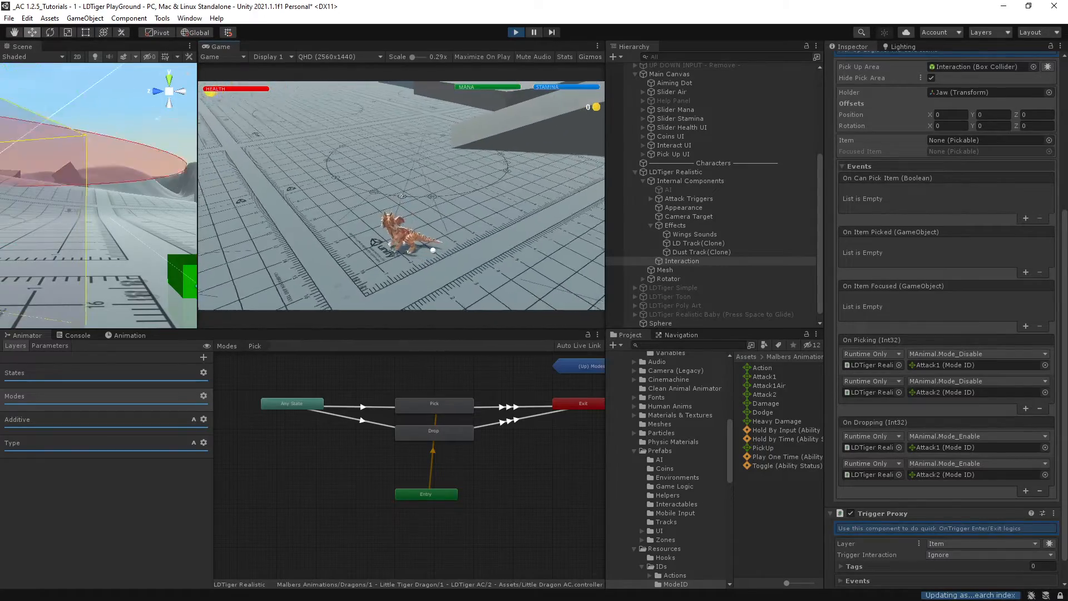